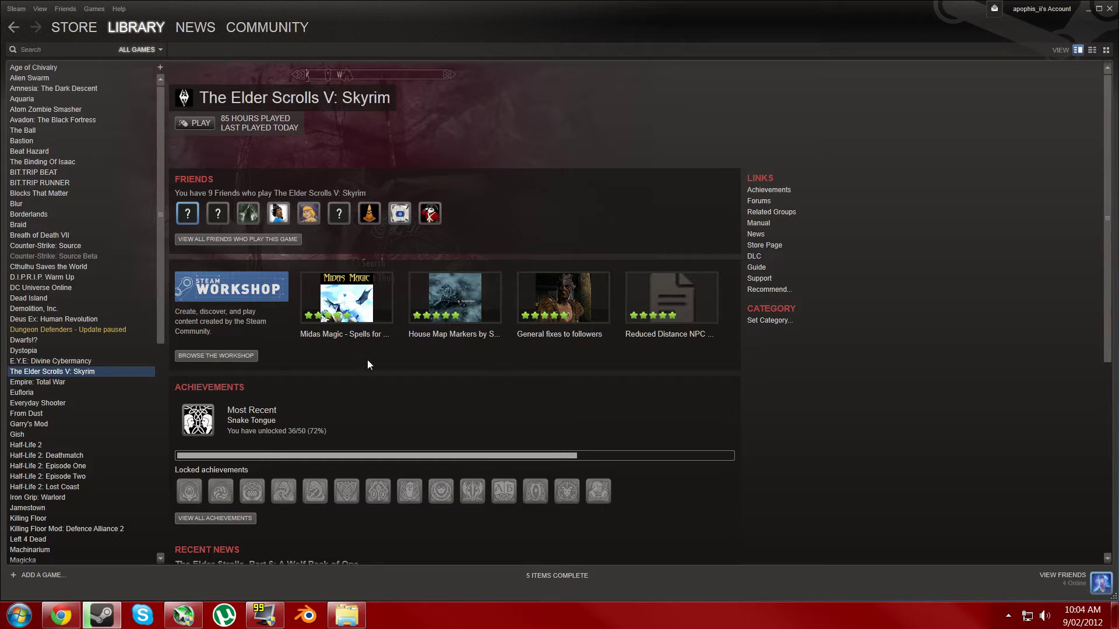
Show the Tools in the Steam library and launch the Creation Kit.
left_click(151, 51)
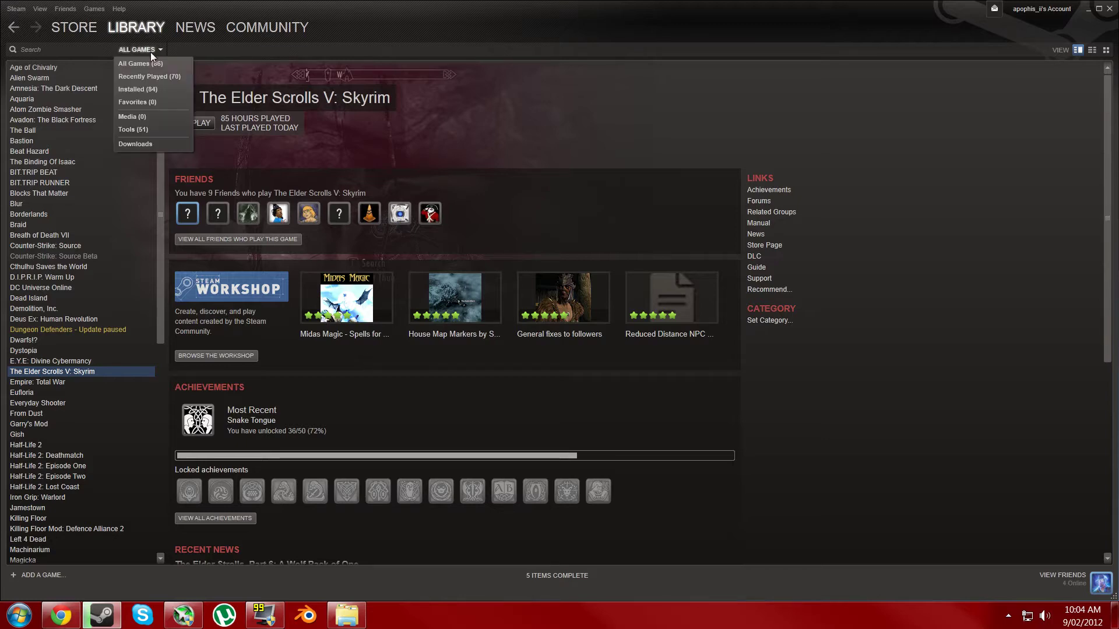
left_click(148, 129)
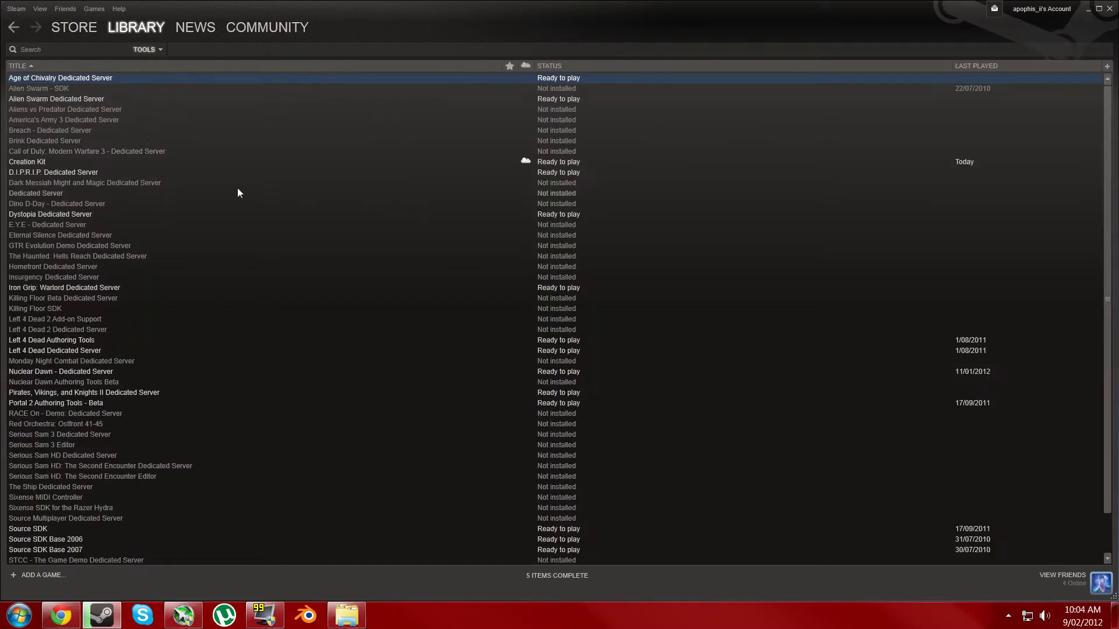
left_click(88, 163)
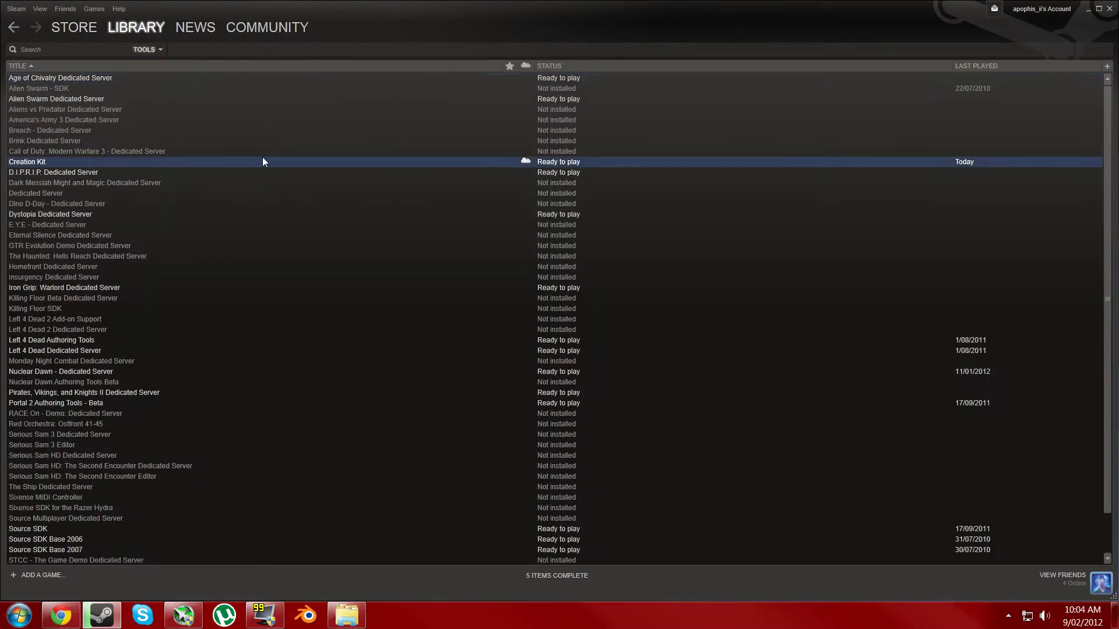
double_click(71, 161)
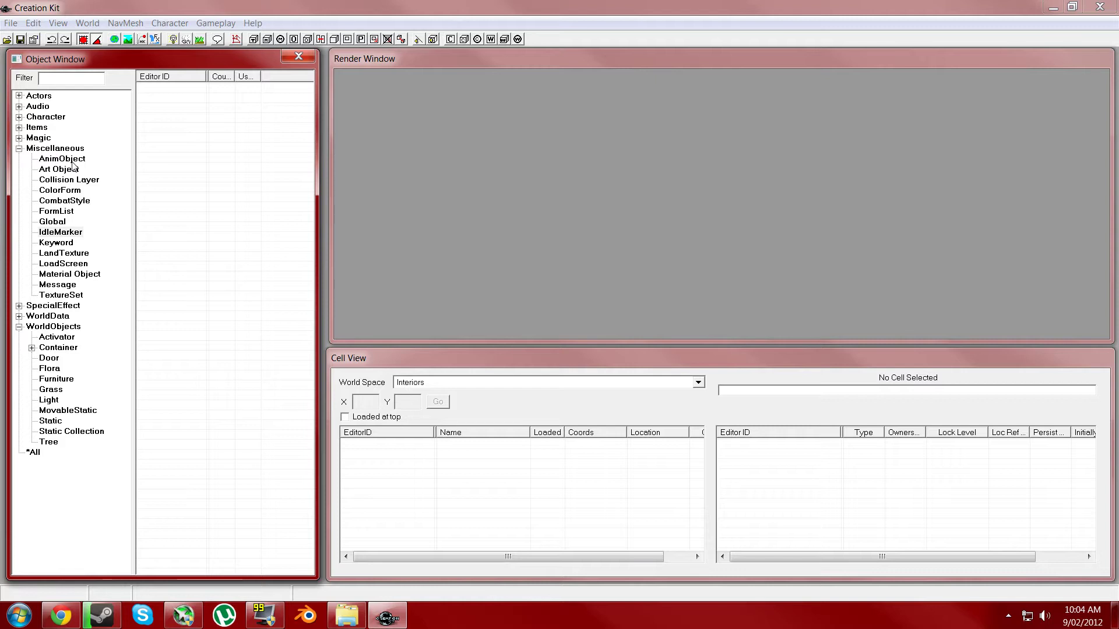
Resize the Object Window, Cell View and Render Window so their borders sit flush, and collapse the Miscellaneous object category.
left_click(349, 65)
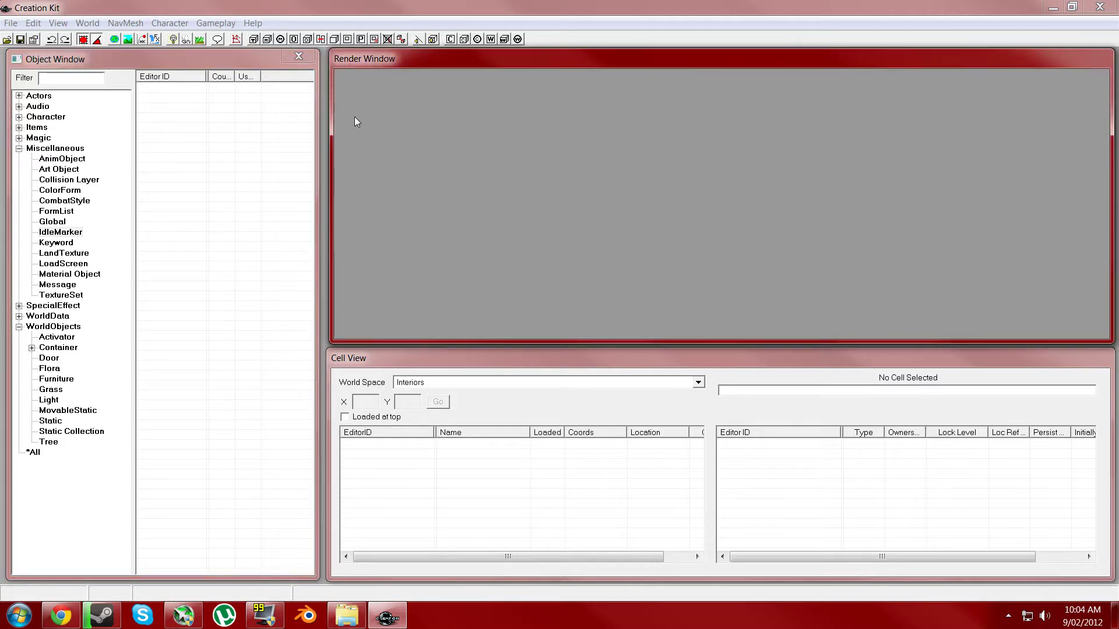
left_click_drag(318, 123, 325, 127)
left_click(333, 351)
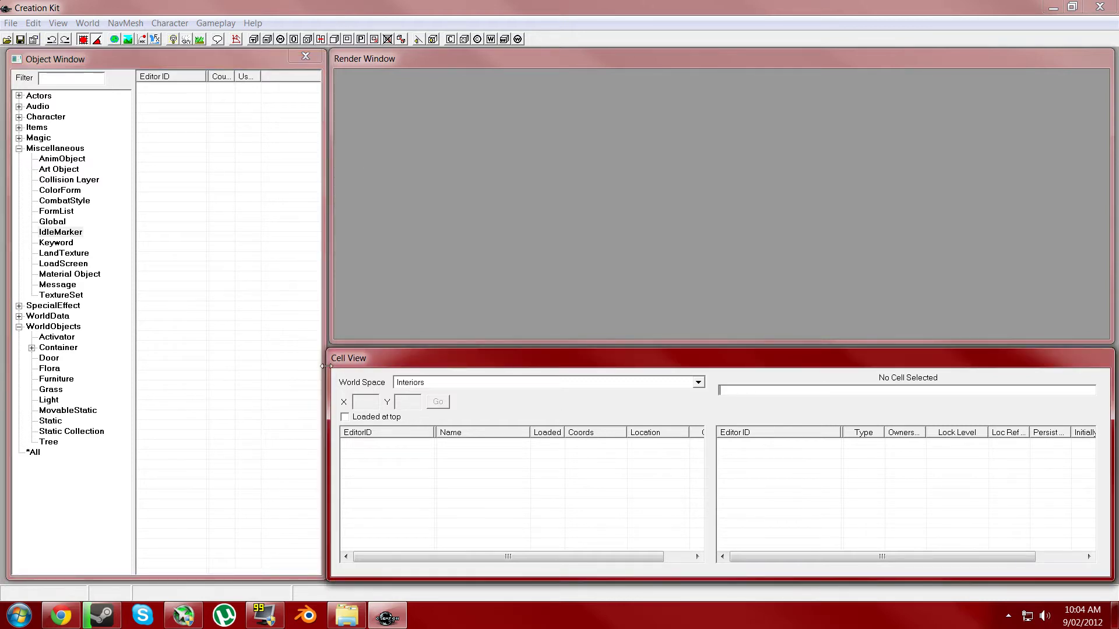
left_click_drag(326, 366, 328, 366)
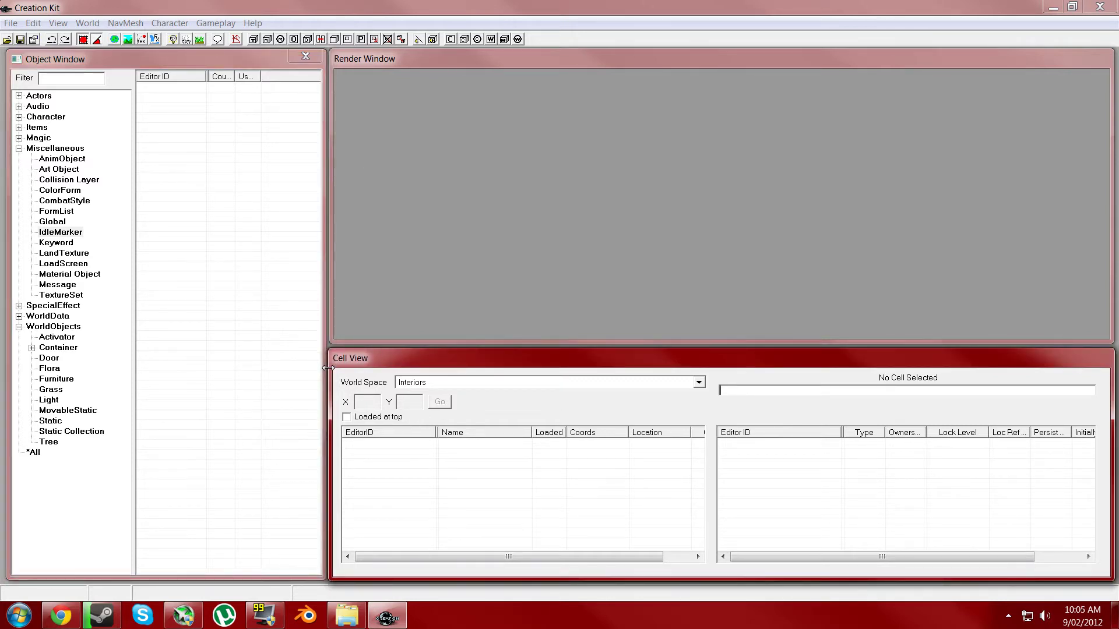
left_click(398, 52)
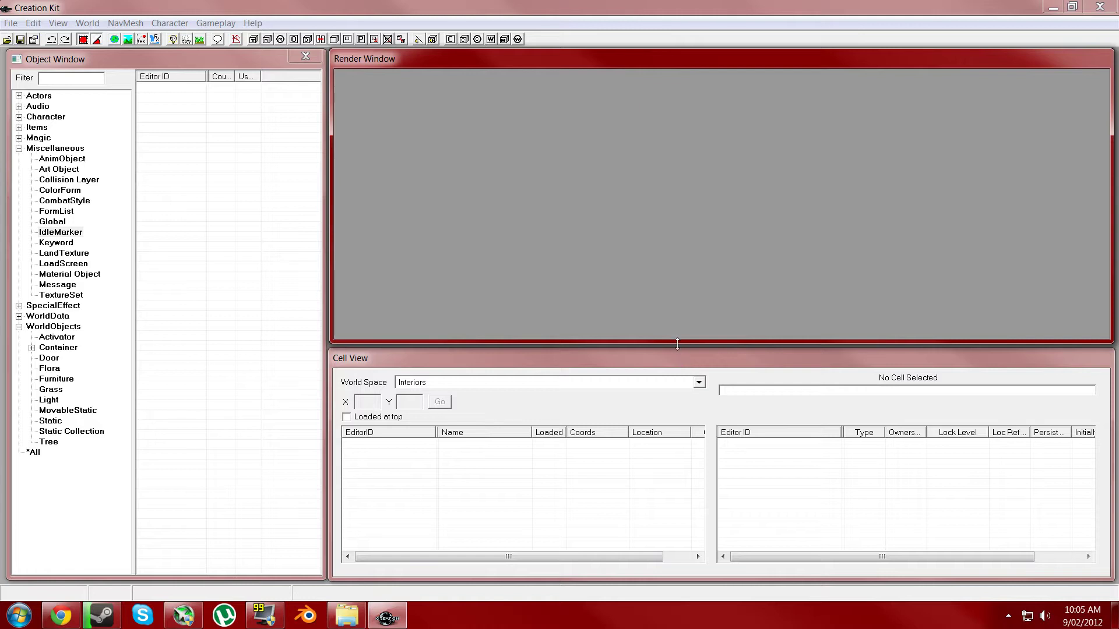
left_click_drag(677, 344, 677, 348)
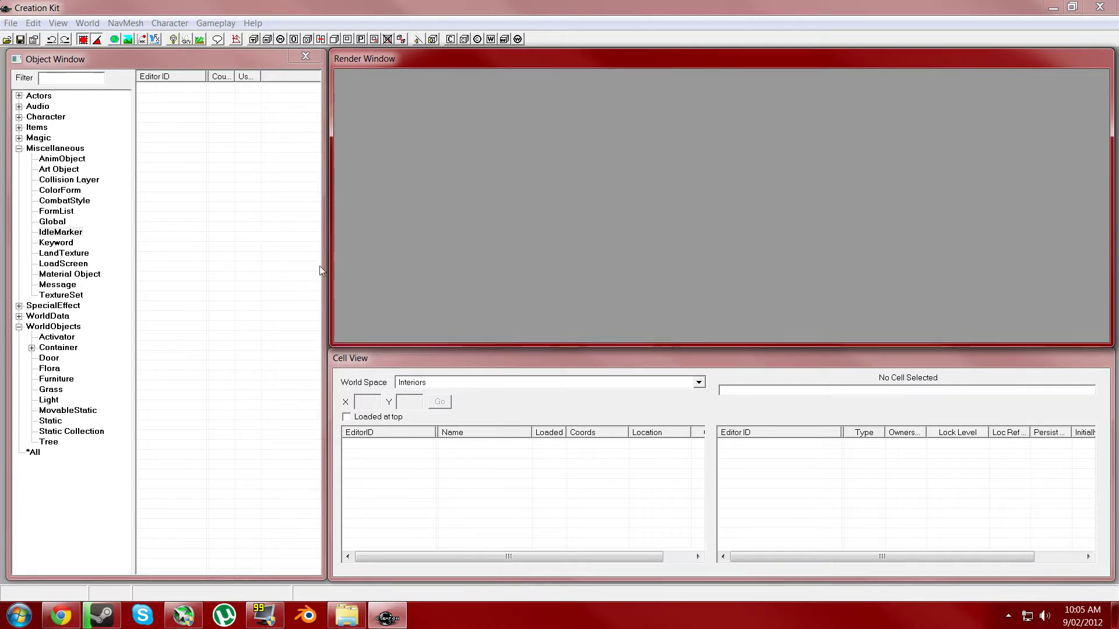
left_click(164, 60)
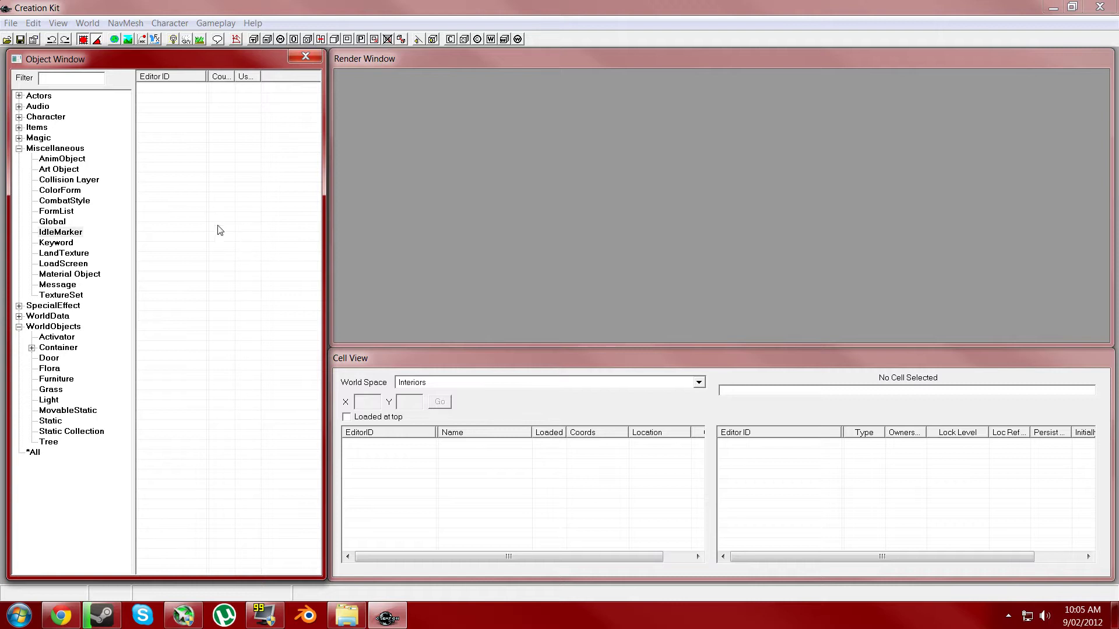
left_click(19, 148)
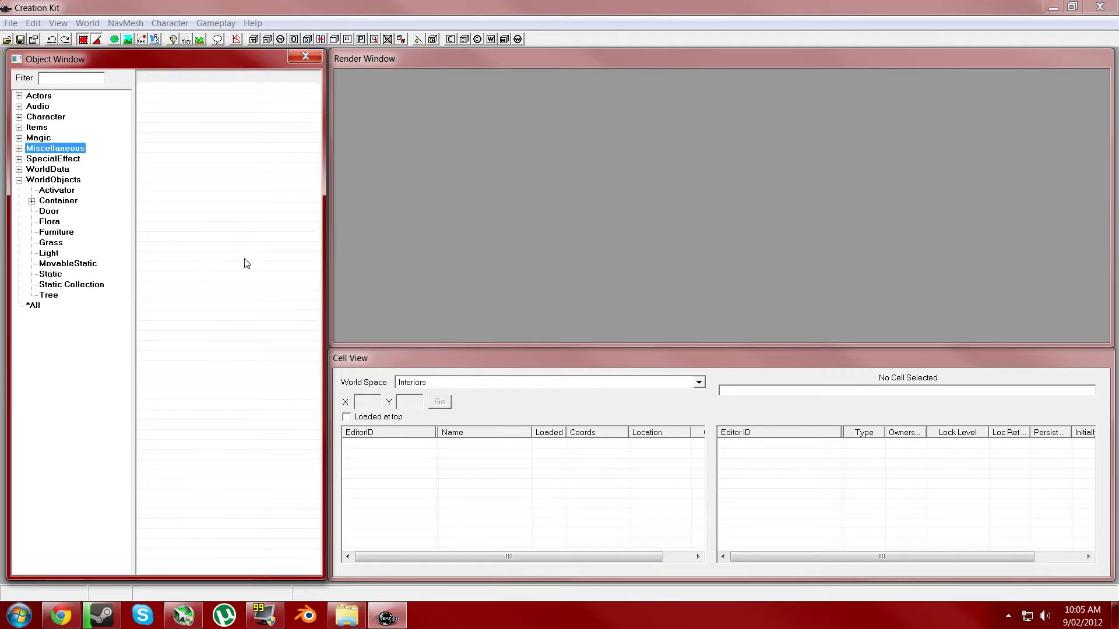
Bring up the list of plugin and master data files, mark Skyrim.esm for loading, and check the listed plugin files.
left_click(14, 25)
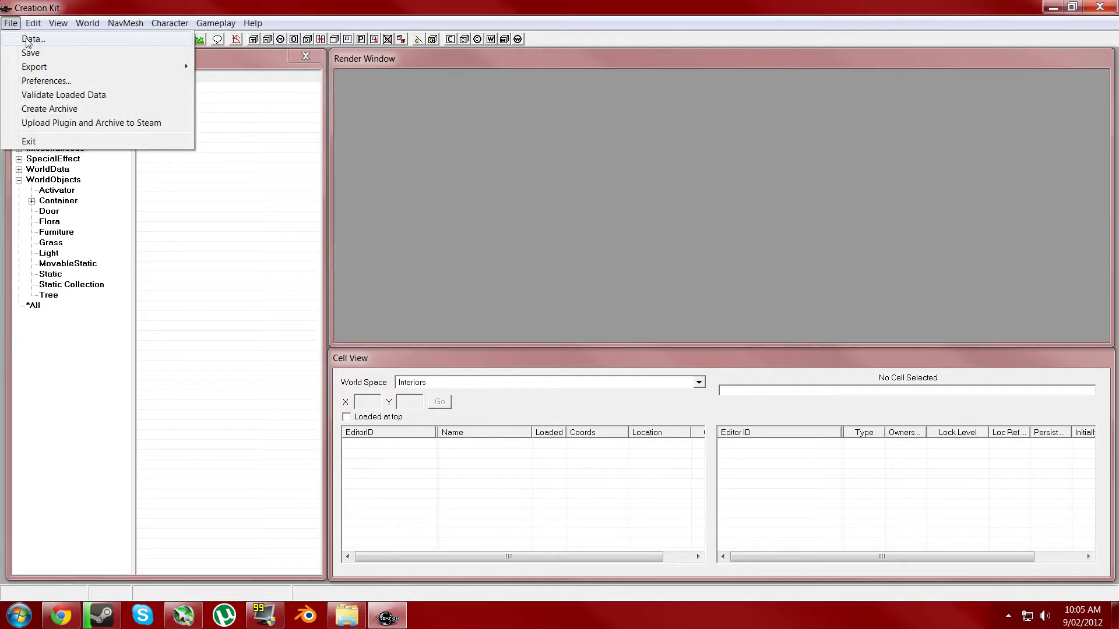
left_click(33, 39)
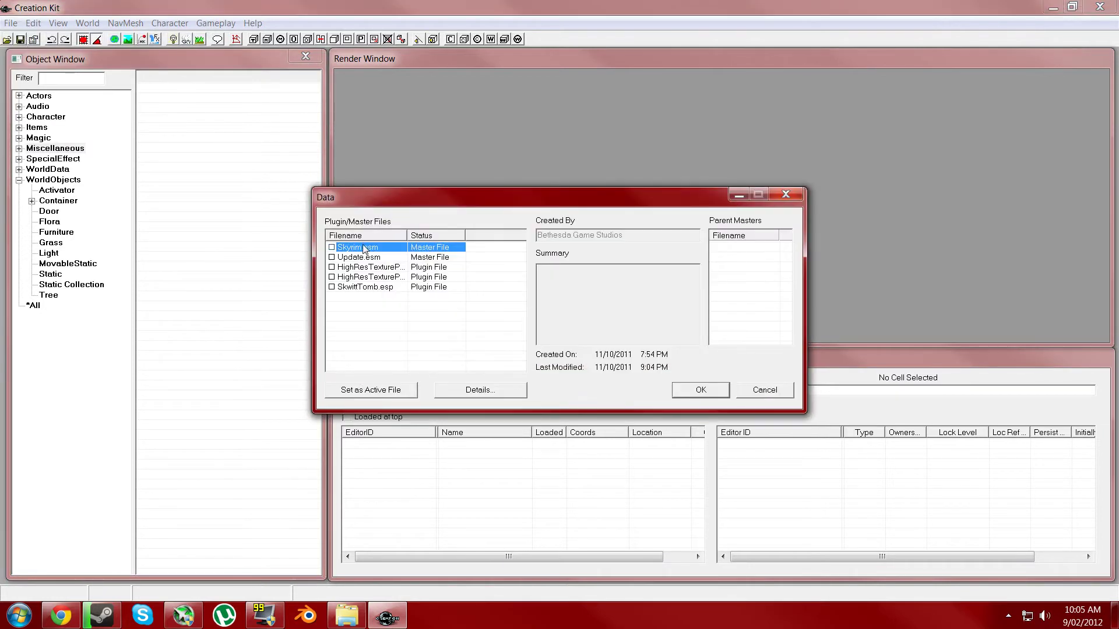
double_click(364, 250)
left_click(366, 268)
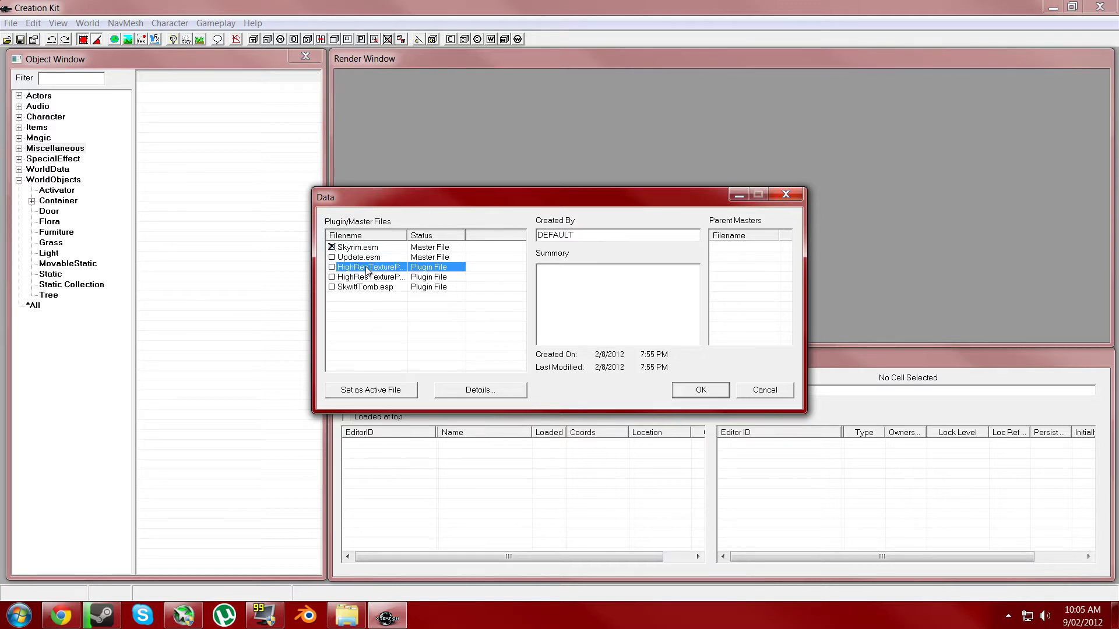
left_click(367, 278)
left_click(364, 269)
left_click(357, 279)
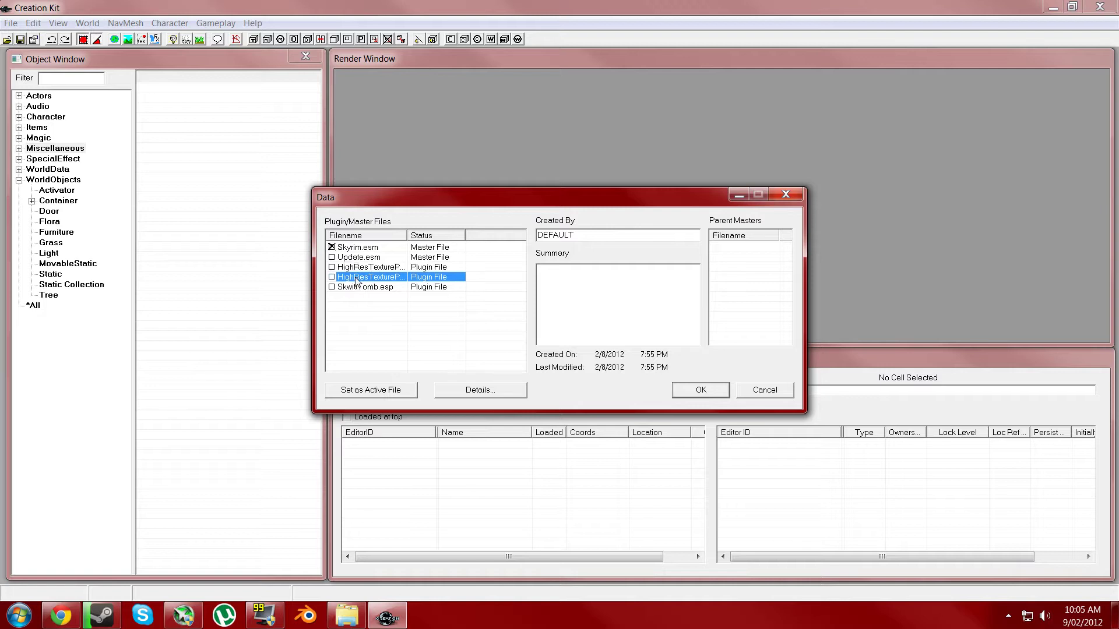
left_click(384, 288)
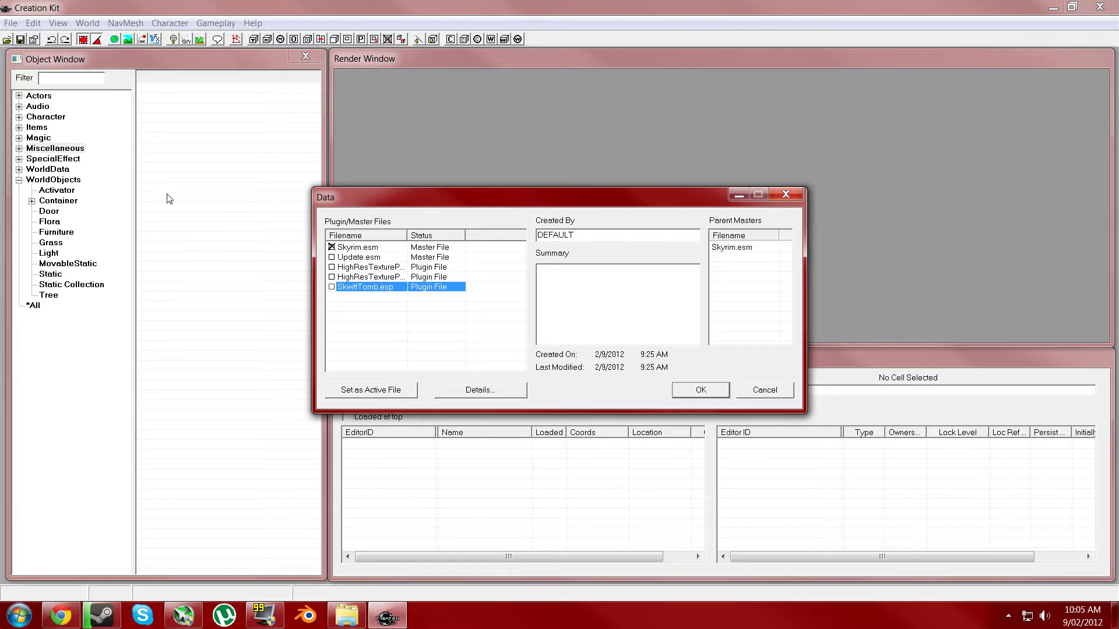
Mark SkwiffTomb.esp and set it as the active file, and clear that plugin's selection again.
left_click(377, 247)
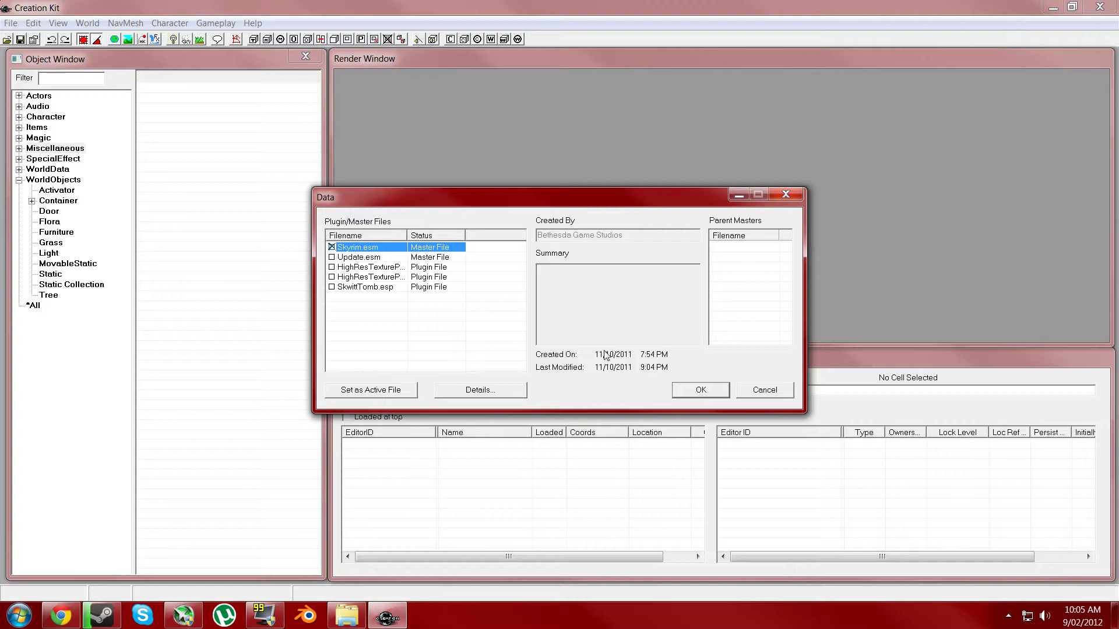
double_click(372, 288)
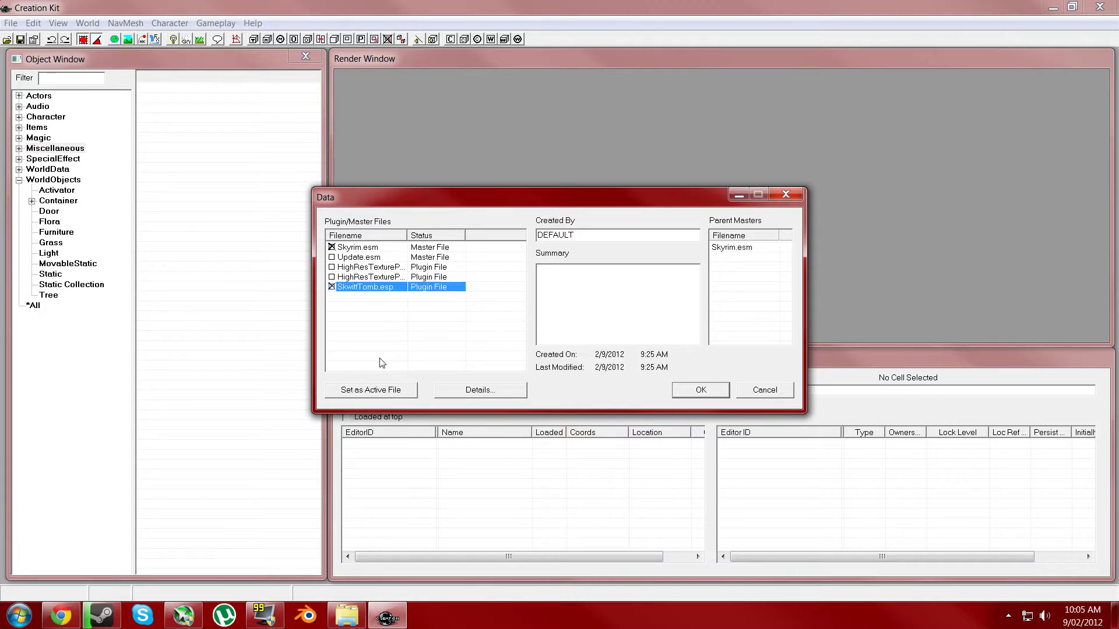
left_click(376, 392)
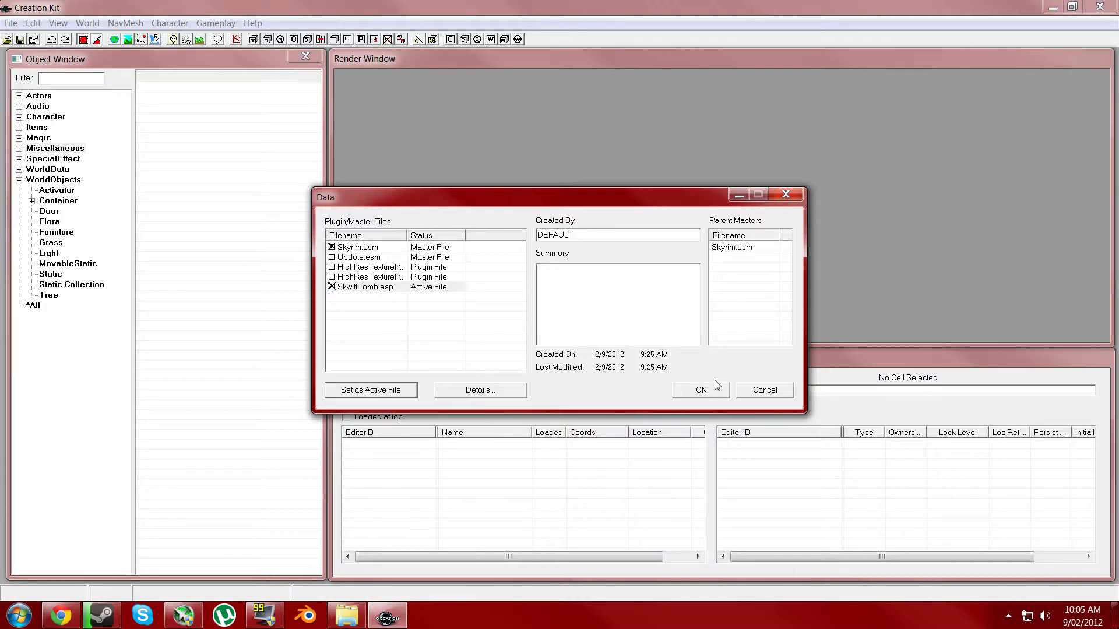
left_click(370, 289)
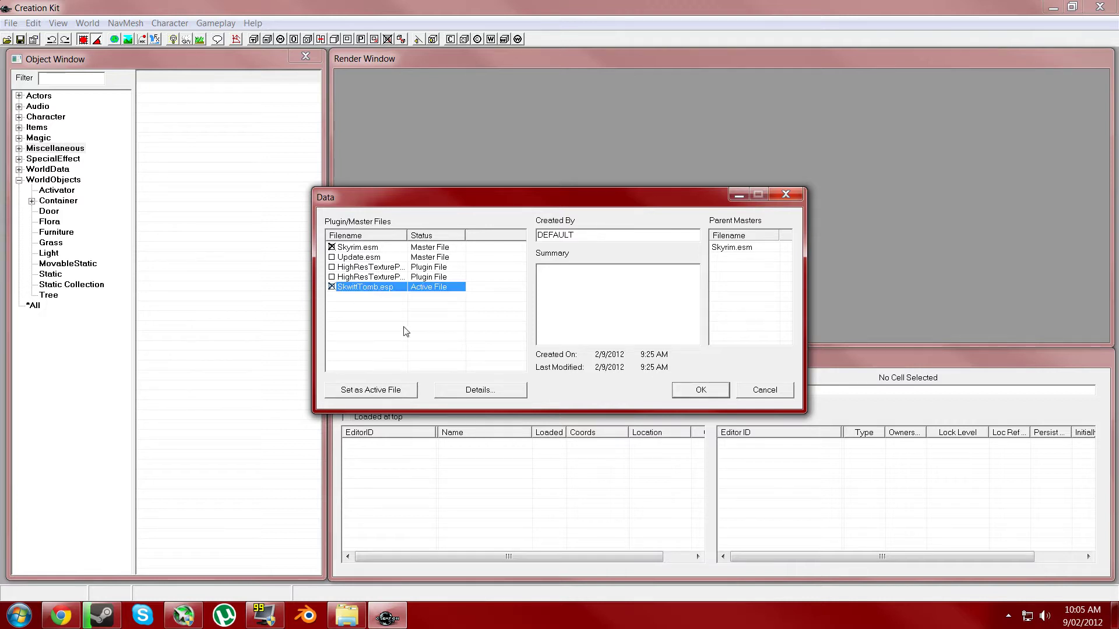
left_click(378, 278)
double_click(375, 286)
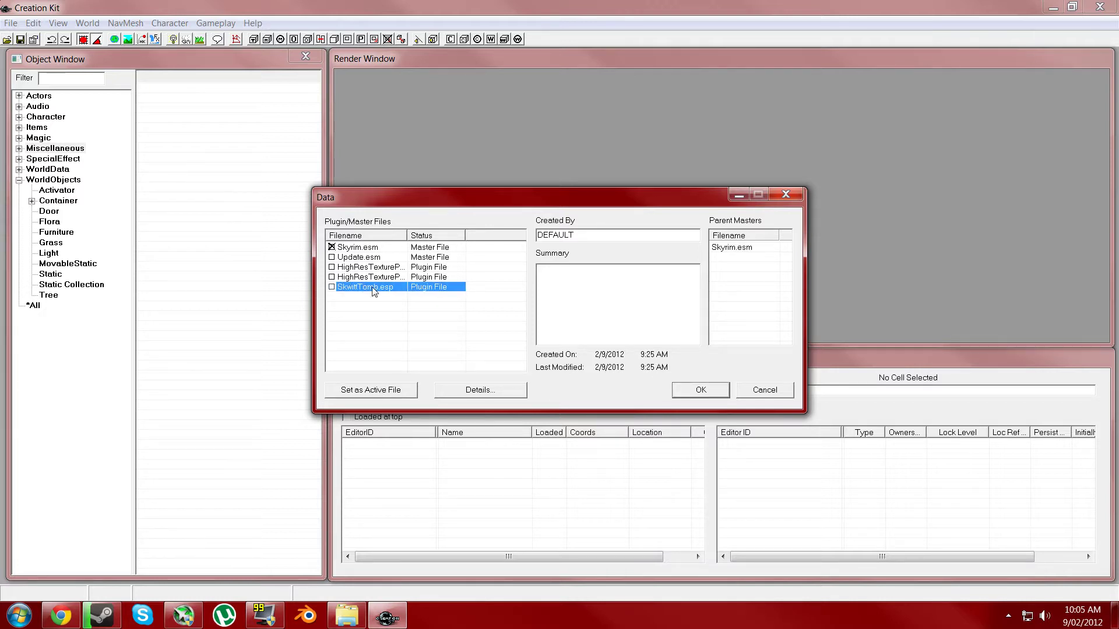
Load the Skyrim.esm master file, accepting all loading warnings, and collapse the Miscellaneous object category.
left_click(367, 248)
left_click(720, 391)
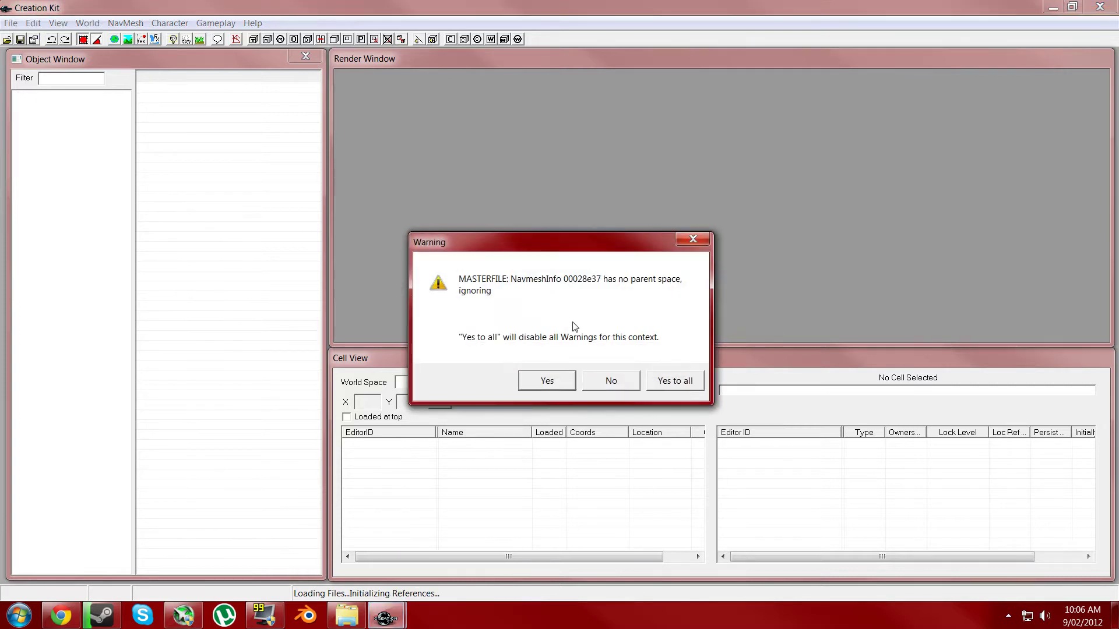
left_click(670, 380)
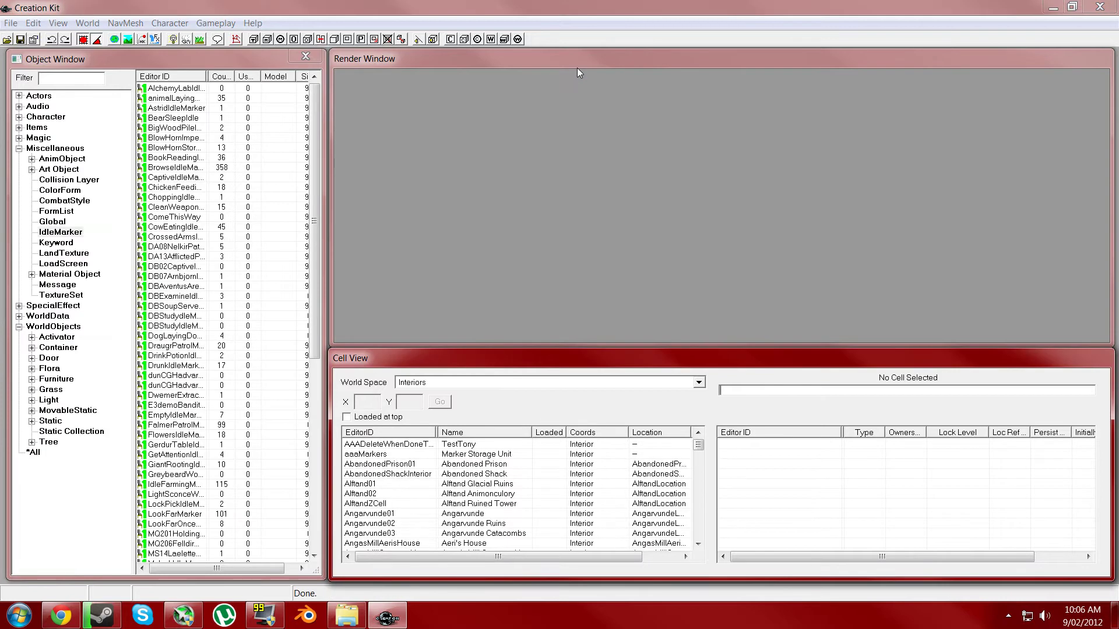
left_click(20, 148)
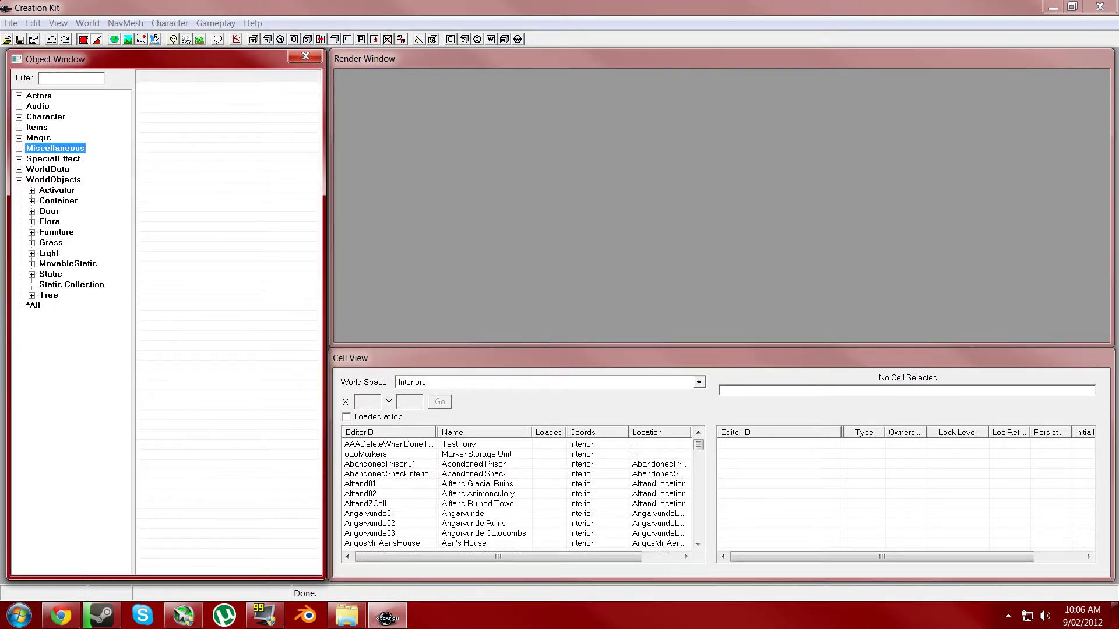
key("alt+Tab")
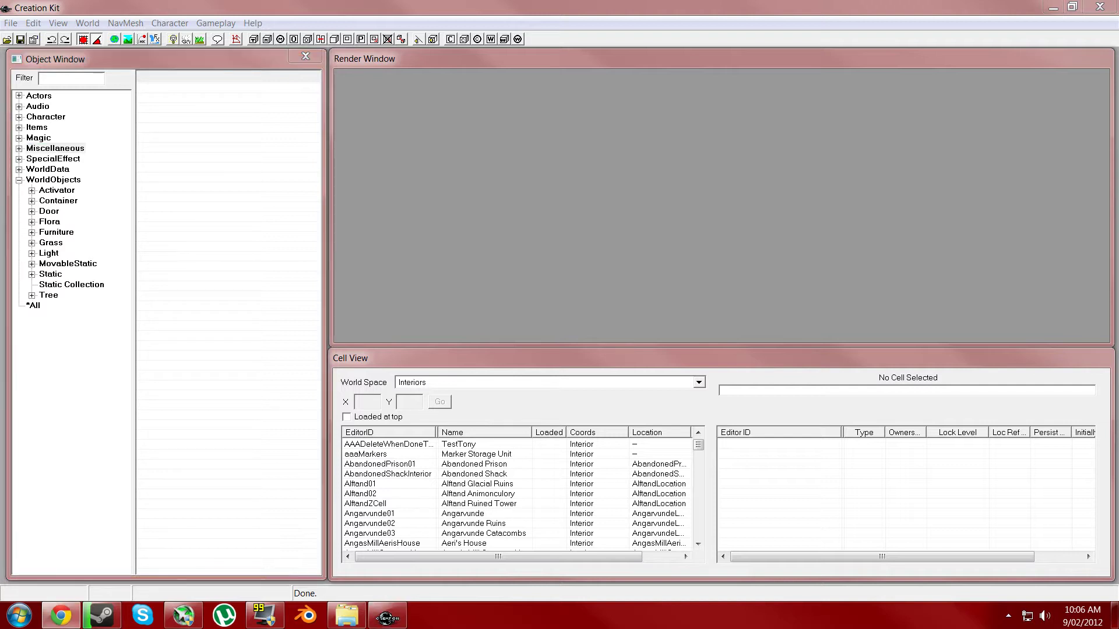
left_click(806, 4)
left_click(594, 6)
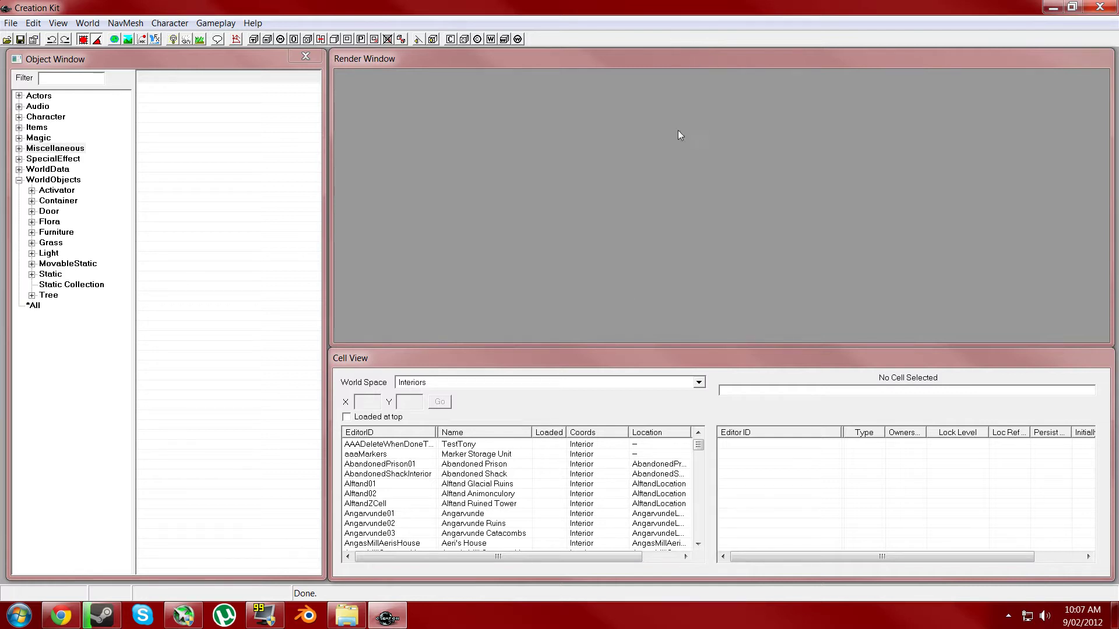
left_click(564, 359)
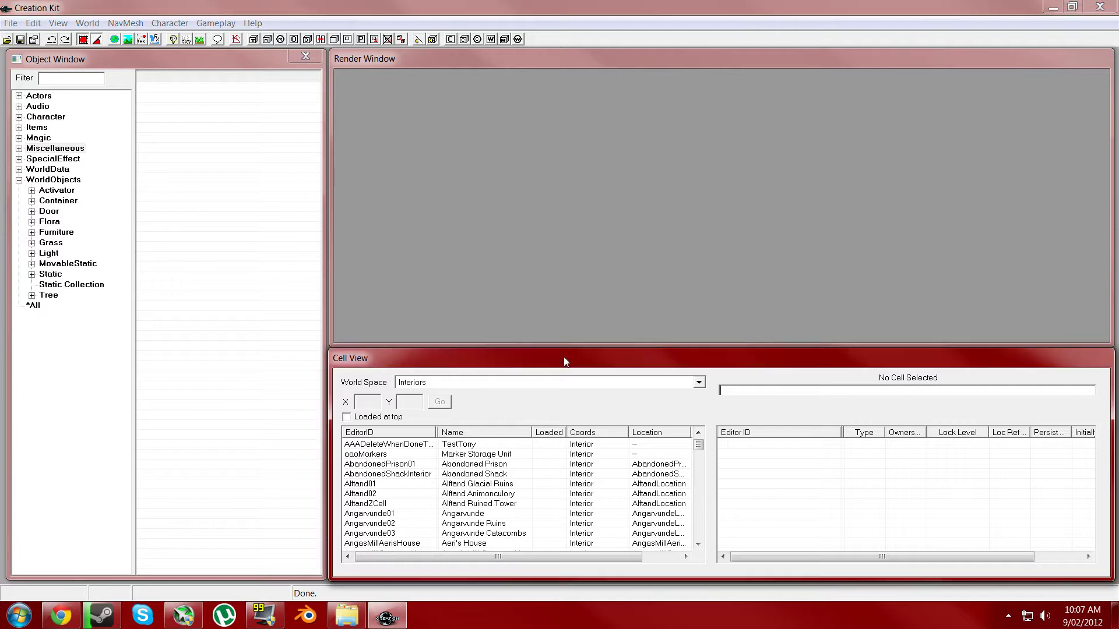
left_click(576, 64)
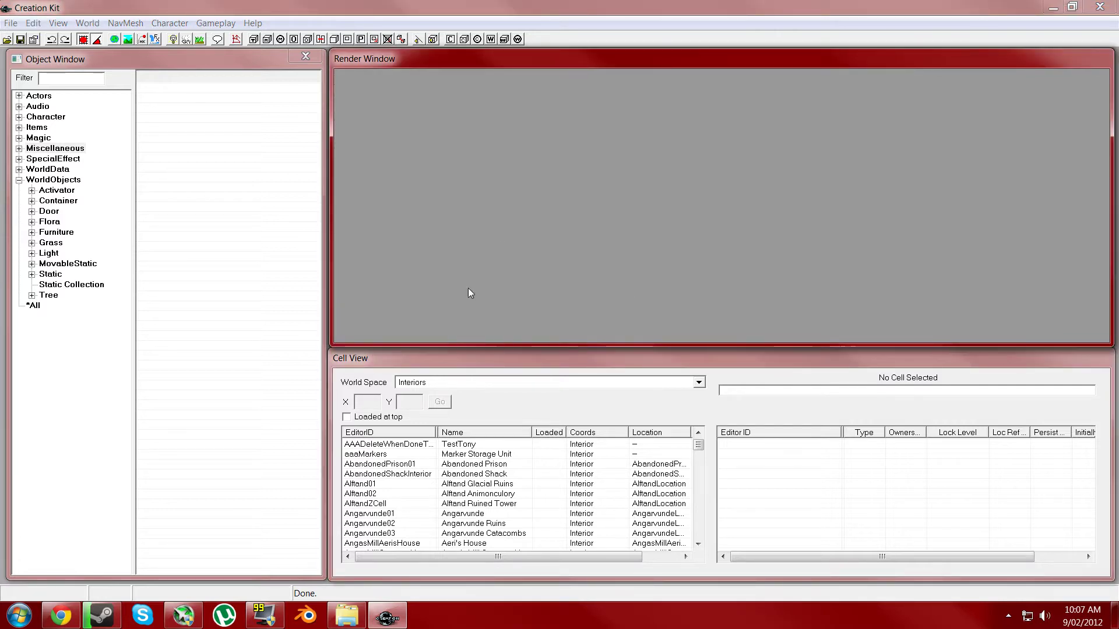
Duplicate the aaaMarkers cell in the list of interior cells.
left_click(356, 457)
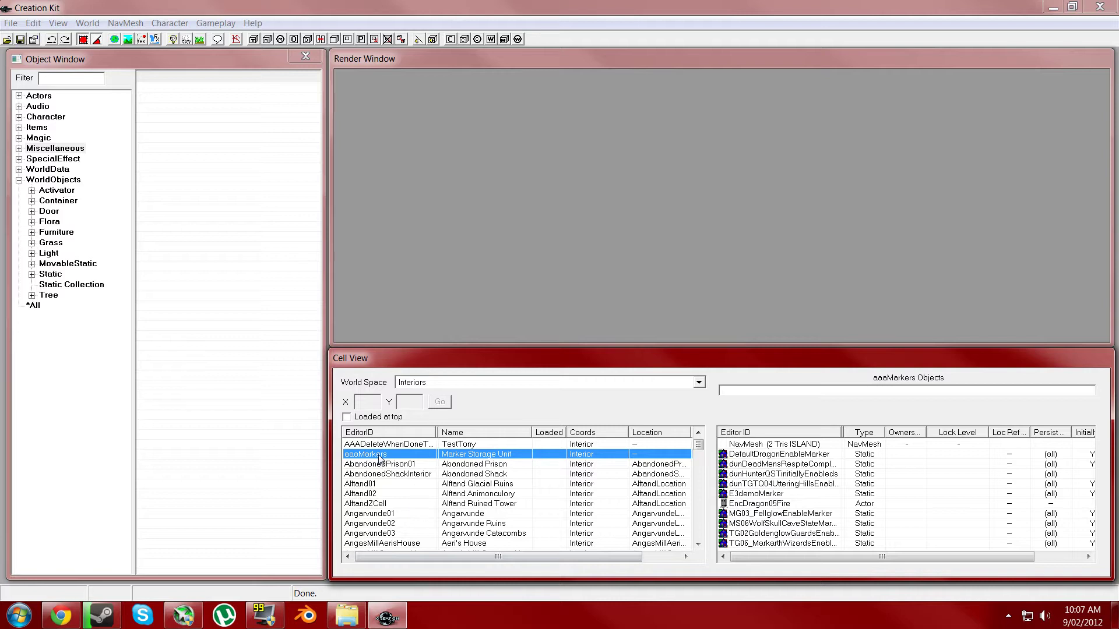
right_click(380, 458)
left_click(427, 506)
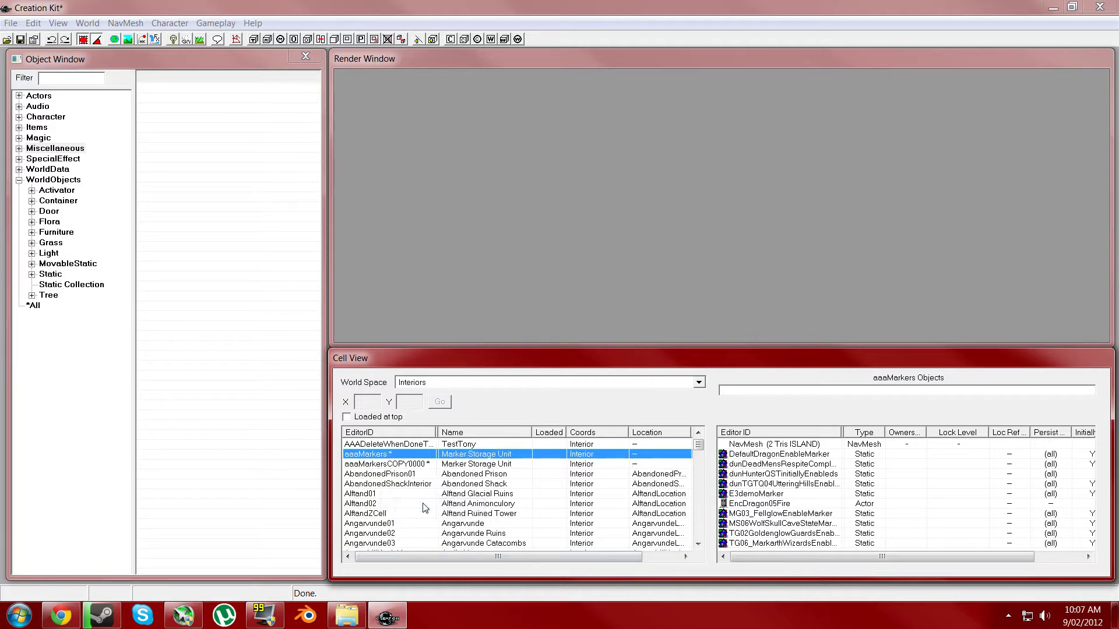
Edit the duplicated aaaMarkersCOPY0000 cell and set its interior name to Nord Ruin.
left_click(415, 464)
right_click(415, 465)
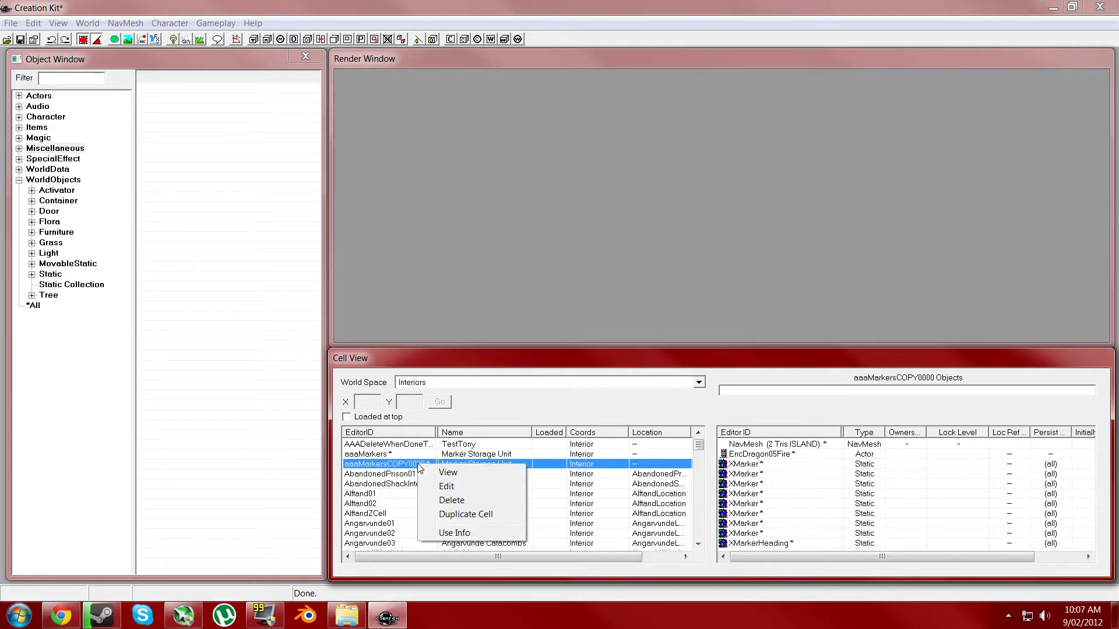
left_click(449, 487)
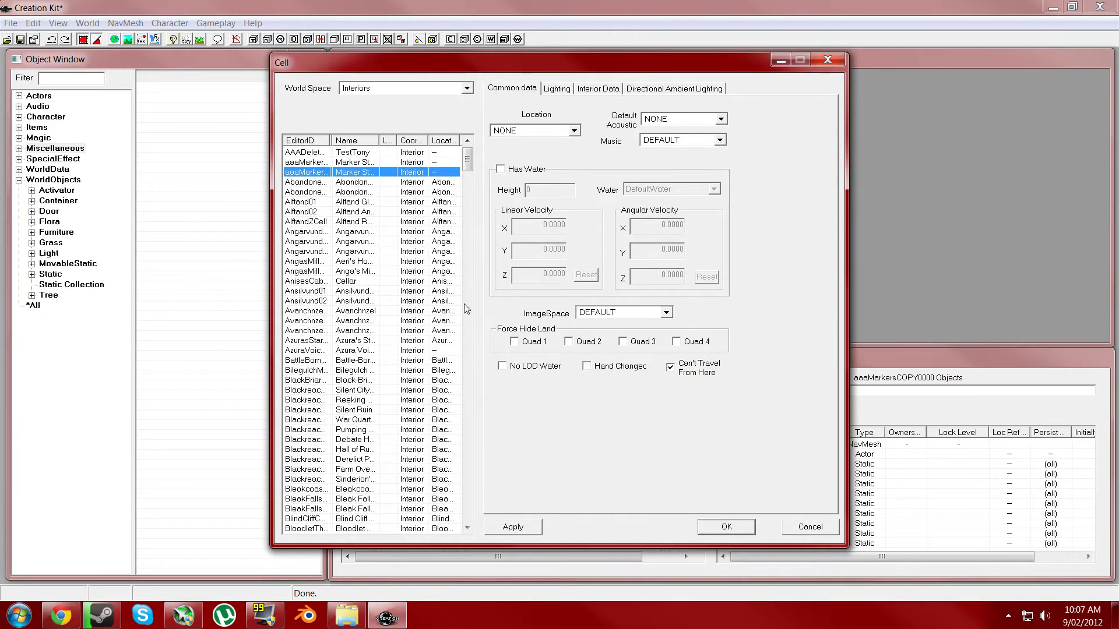
left_click(599, 88)
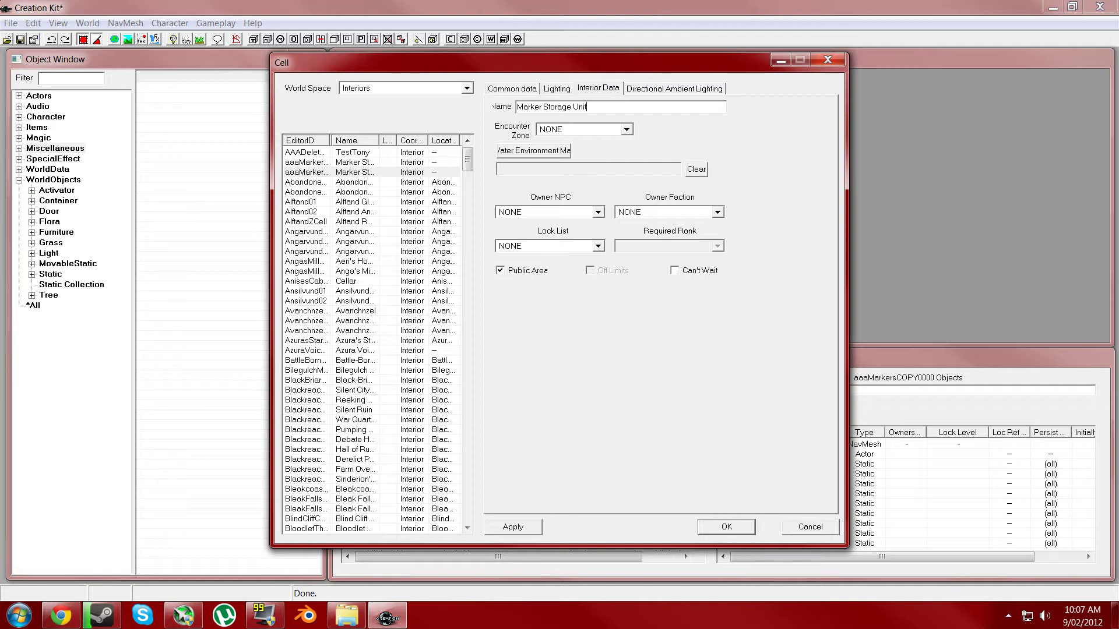
key("Tab")
type("Nord Ruin")
left_click(710, 528)
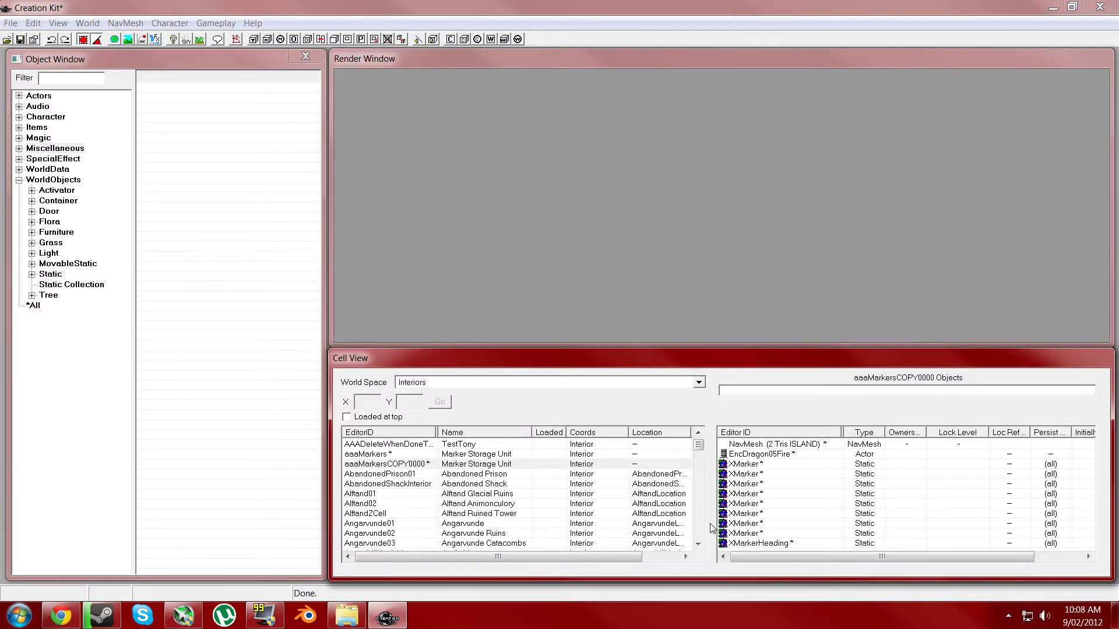
left_click(489, 465)
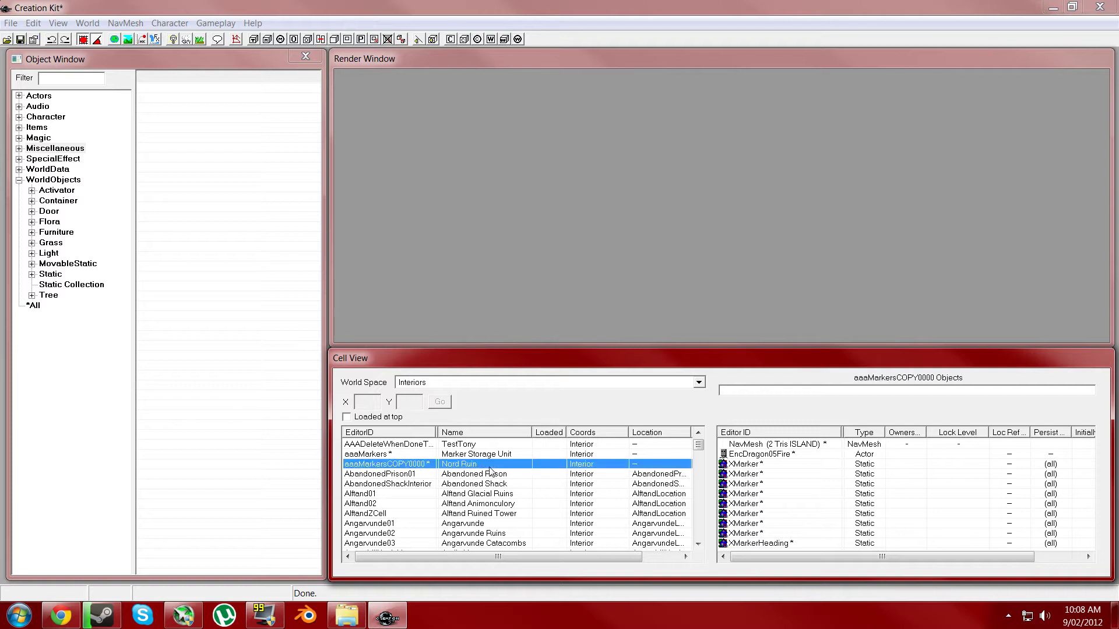
Rename the editor ID of the duplicated aaaMarkersCOPY0000 cell to NordRuin.
left_click(367, 466)
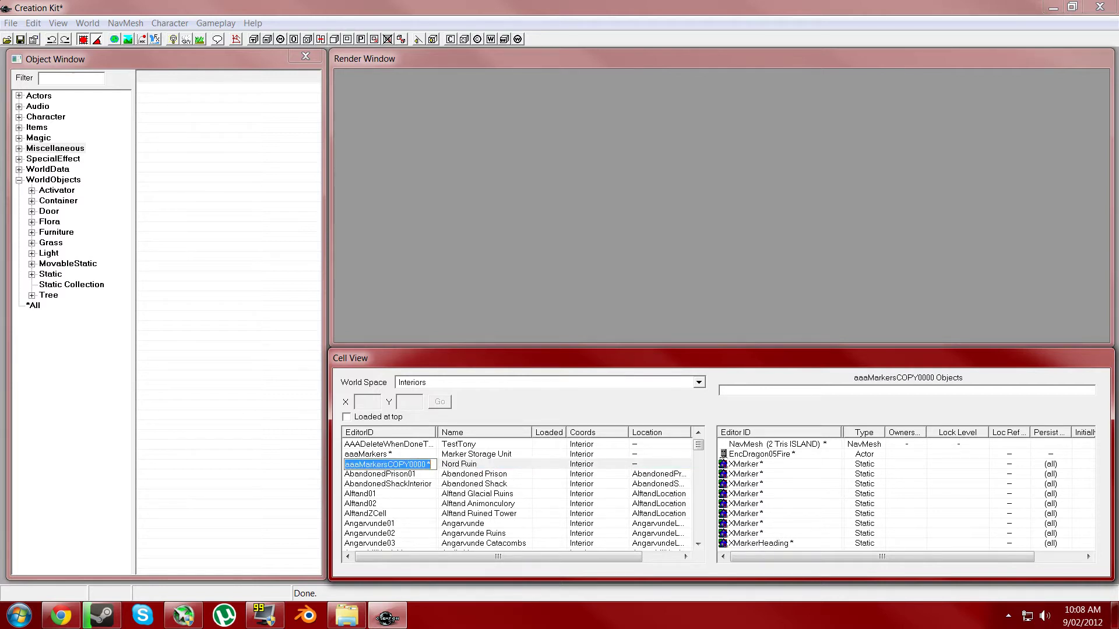
left_click(387, 465)
left_click(388, 455)
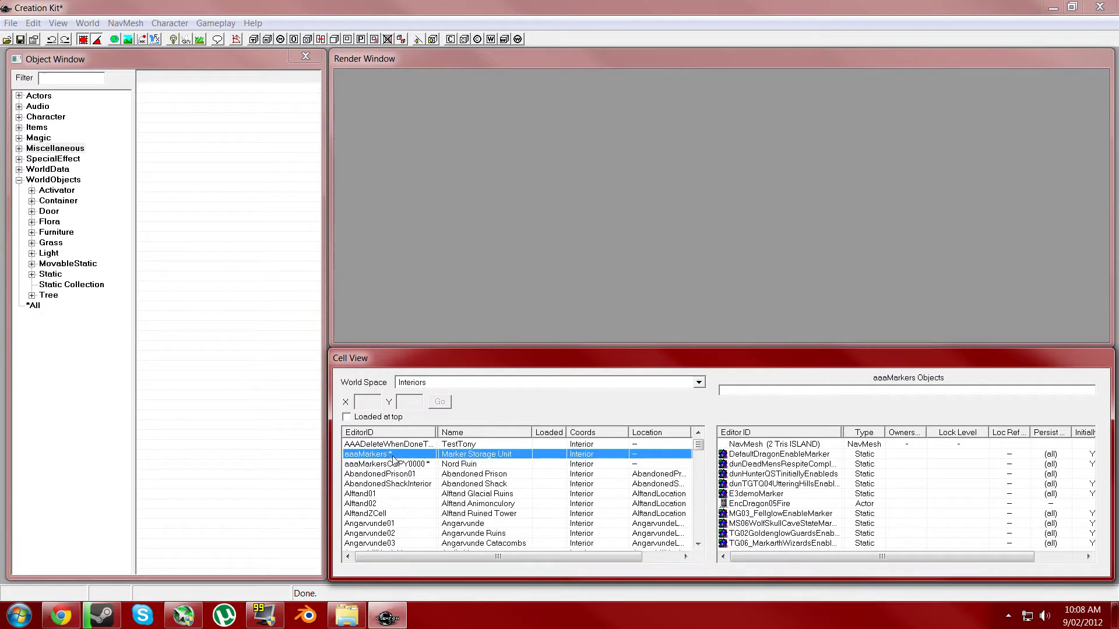
left_click(383, 465)
left_click(384, 464)
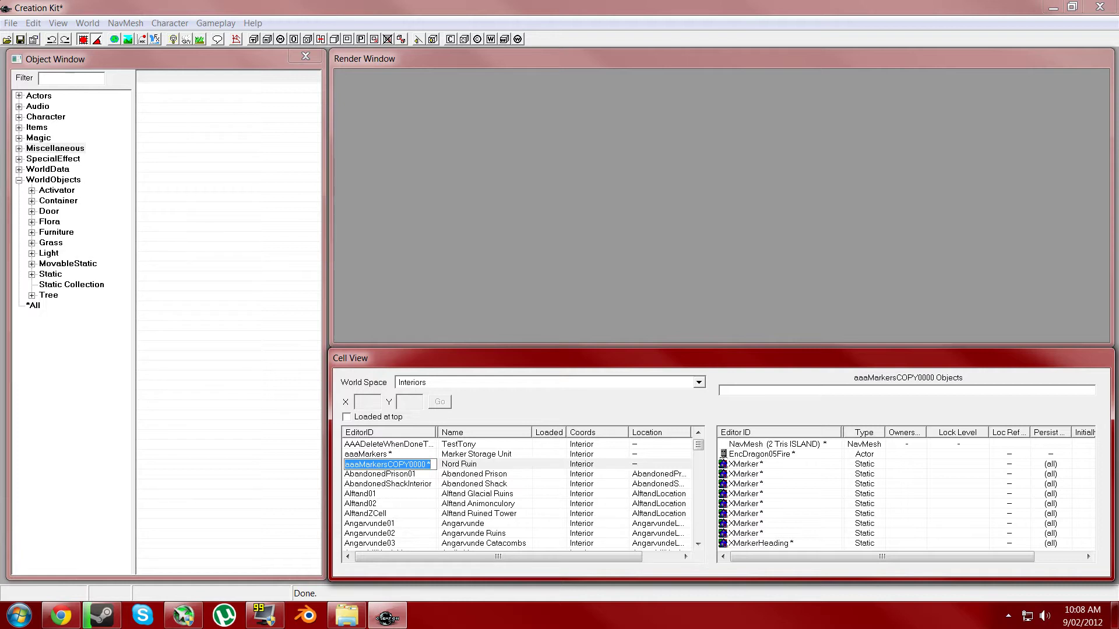
type("Nor")
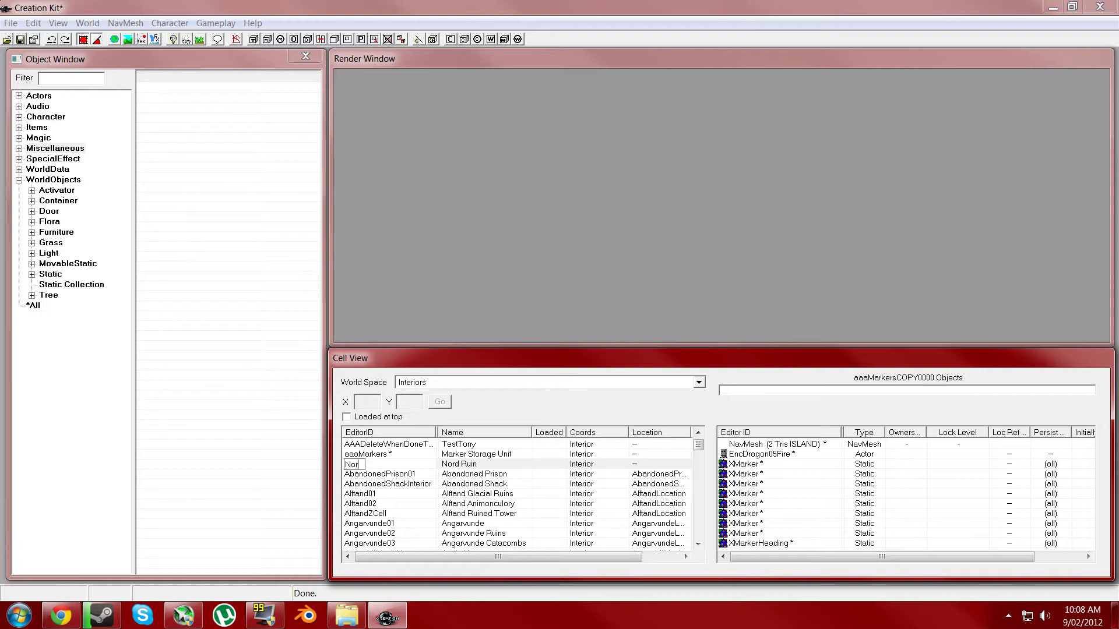
type("dRuin")
key("Return")
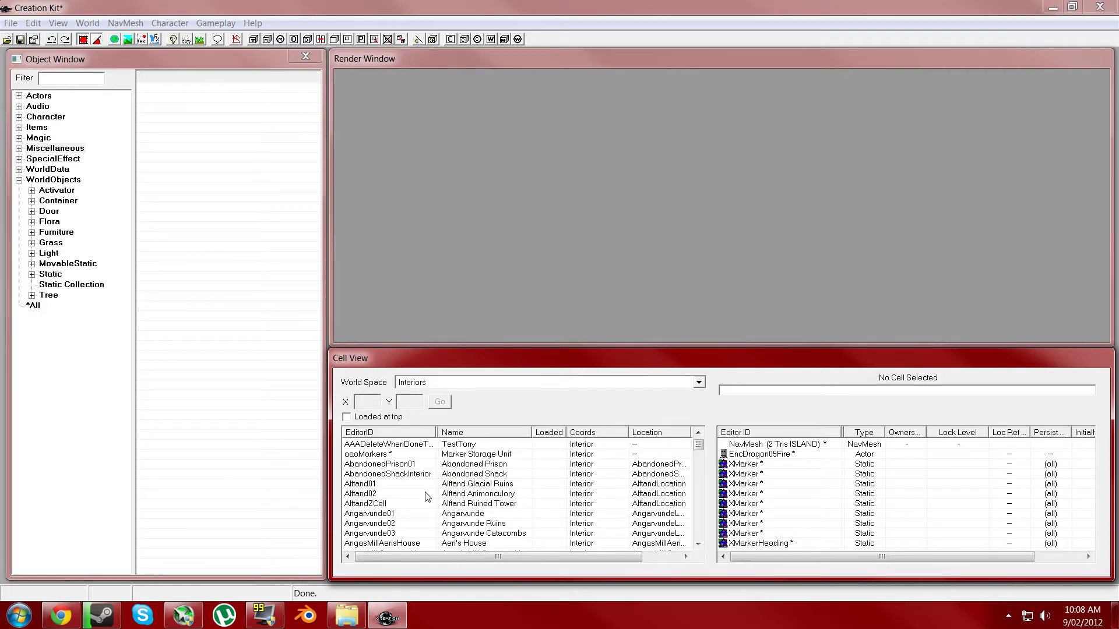
Load the NordRuin cell into the render window and delete all the objects it contains, including the navmesh.
left_click_drag(699, 446, 698, 495)
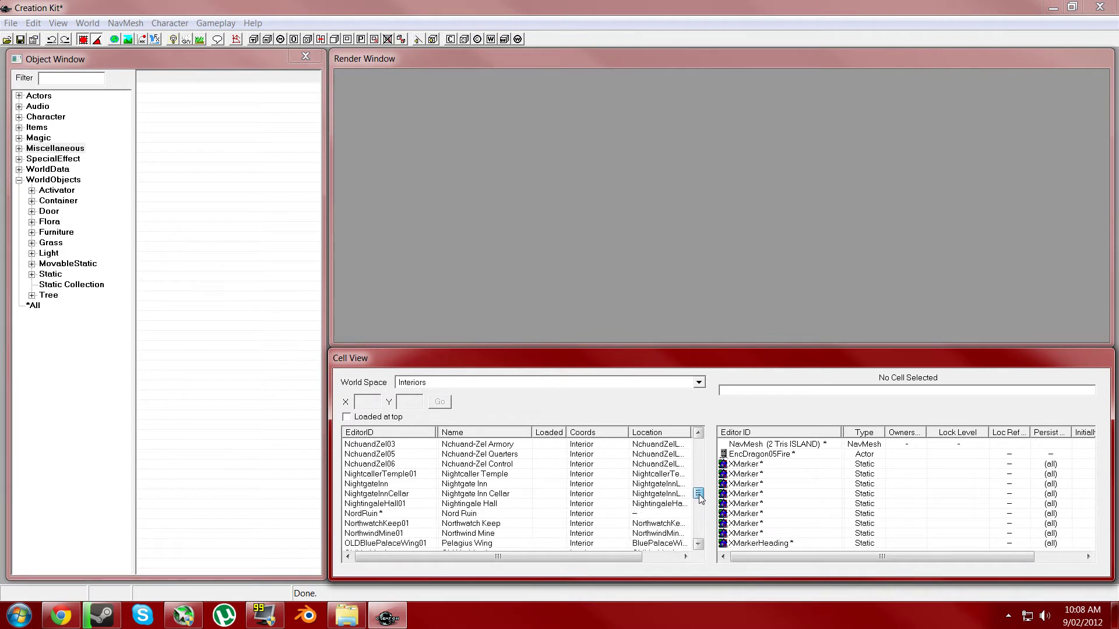
double_click(377, 513)
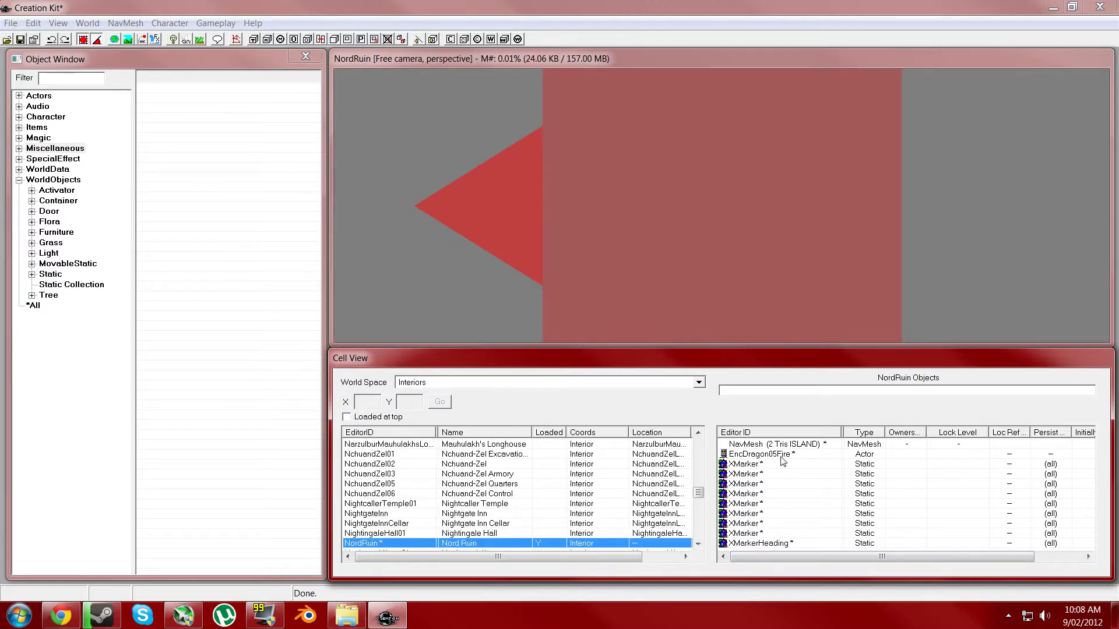
left_click(762, 446)
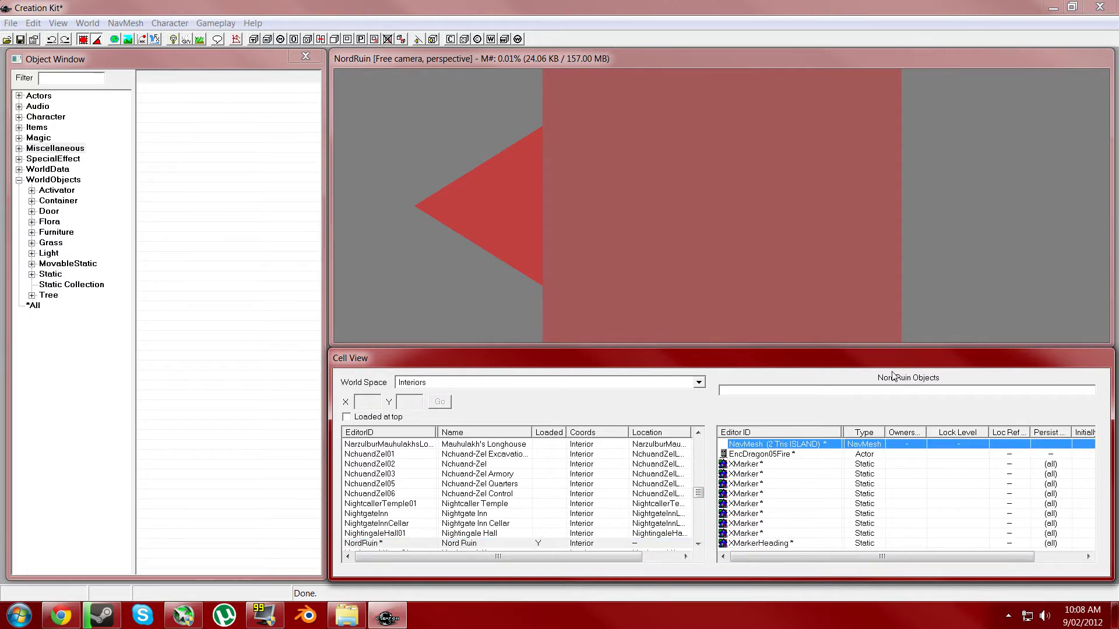
left_click(768, 544, "shift")
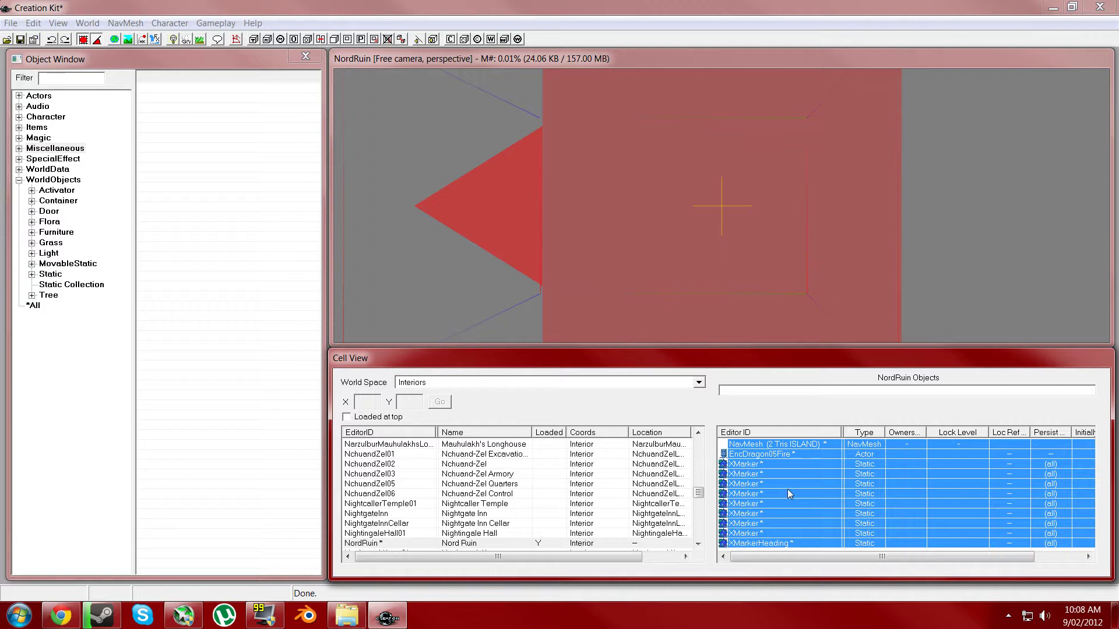
key("Delete")
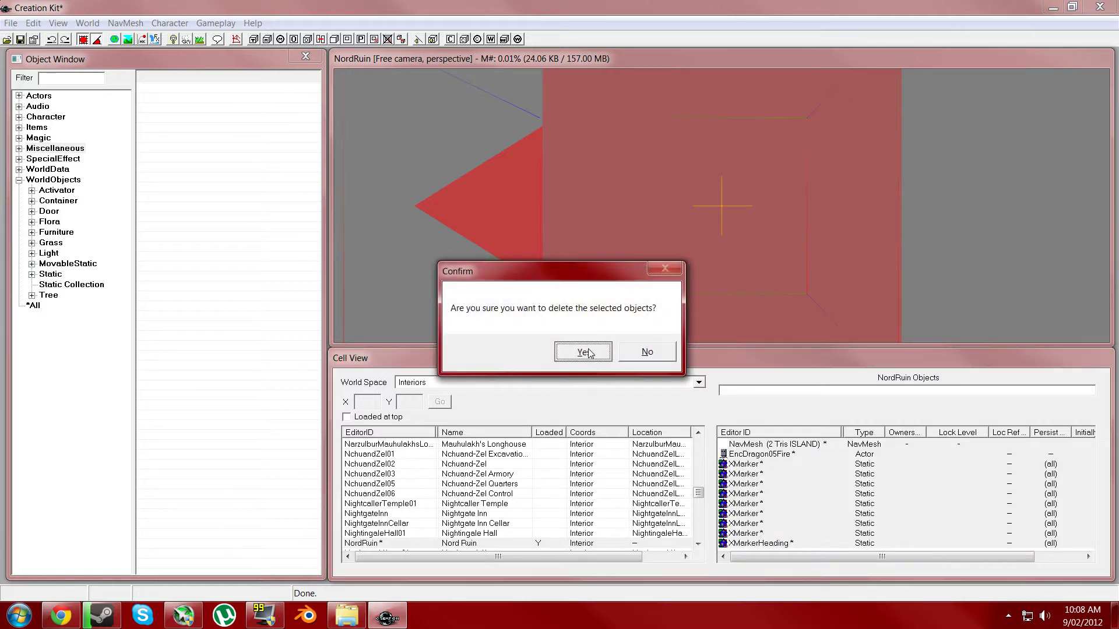
left_click(583, 352)
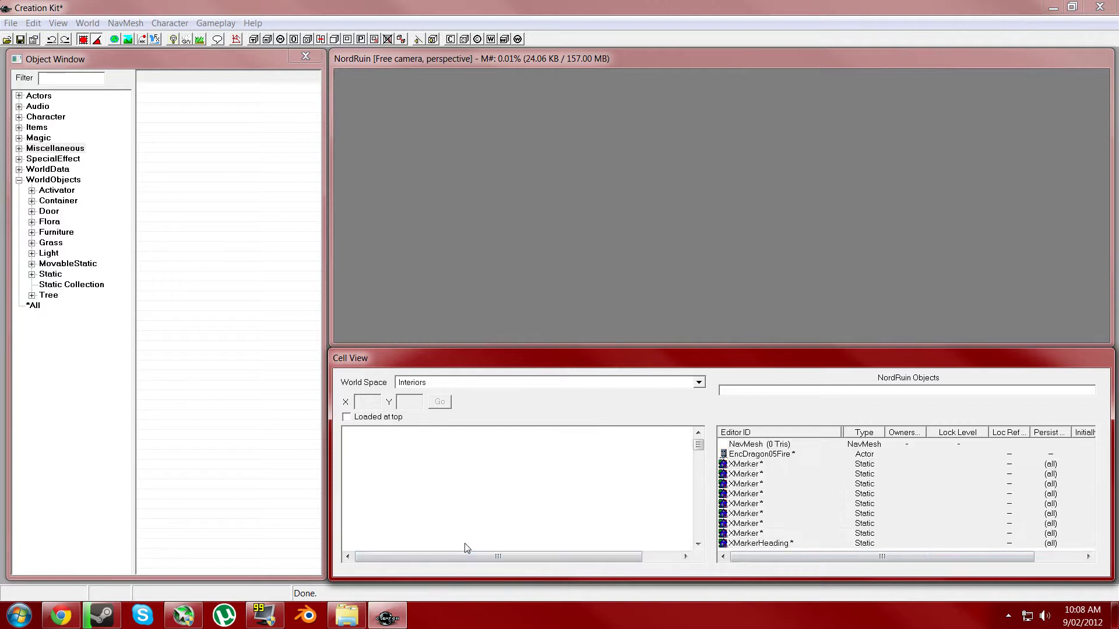
left_click(705, 203)
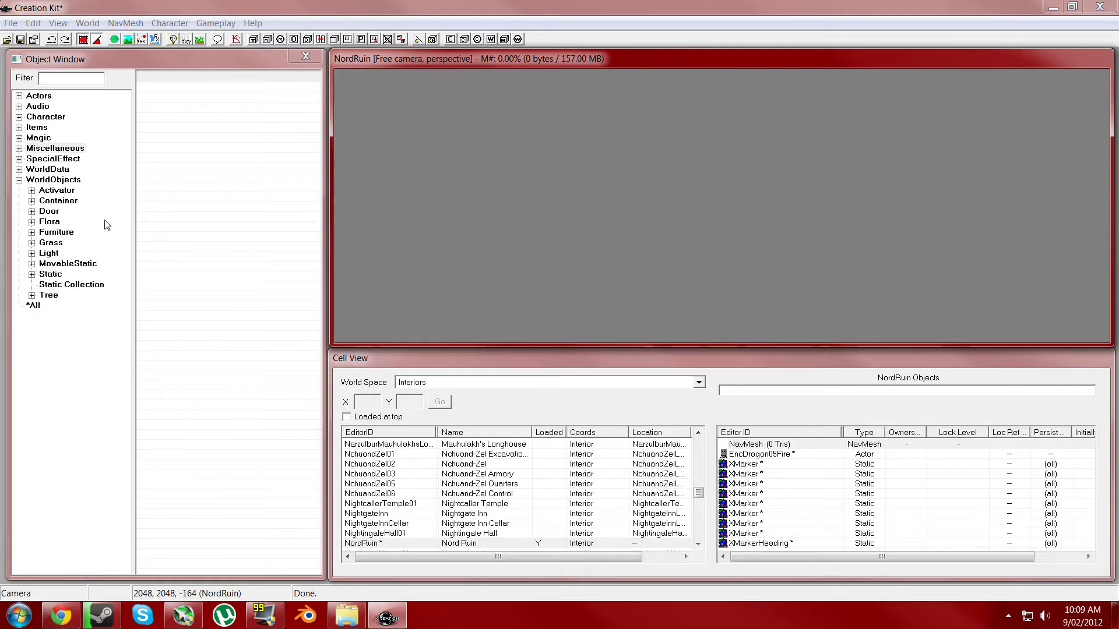
List the static SmRooms pieces of the Nordic dungeon set and widen the Editor ID column to show their full names.
left_click(51, 180)
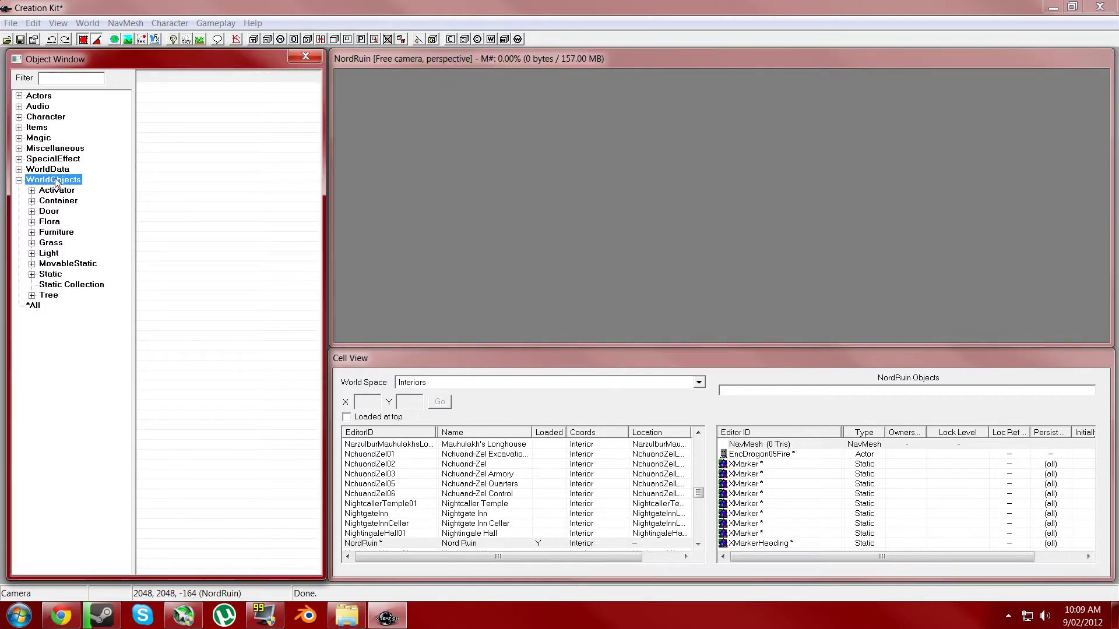
left_click(32, 274)
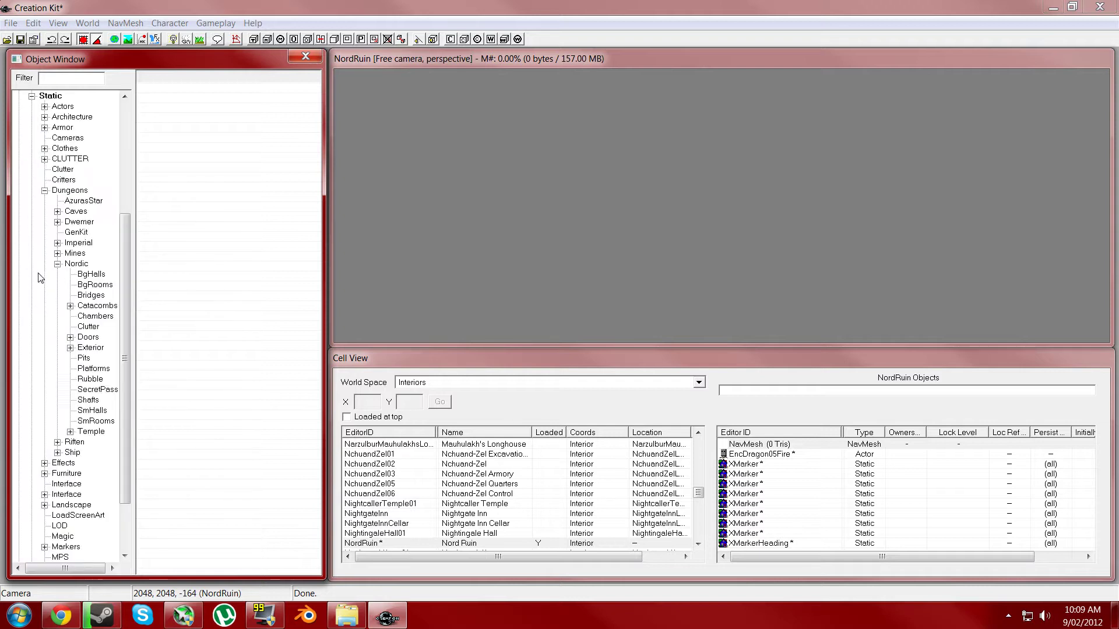
left_click(61, 191)
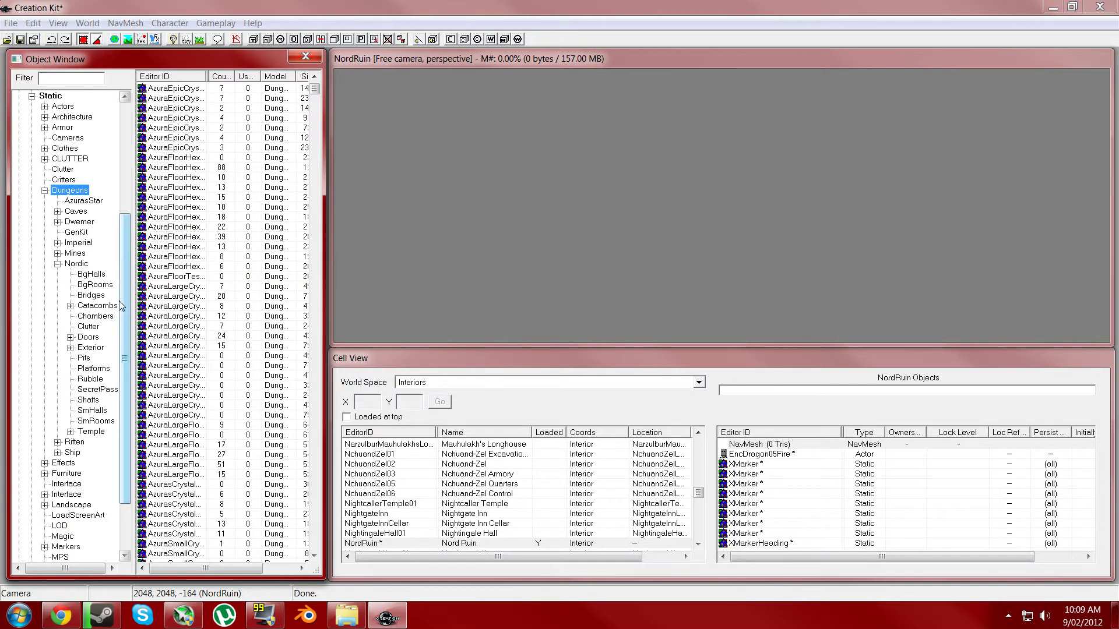
left_click(76, 263)
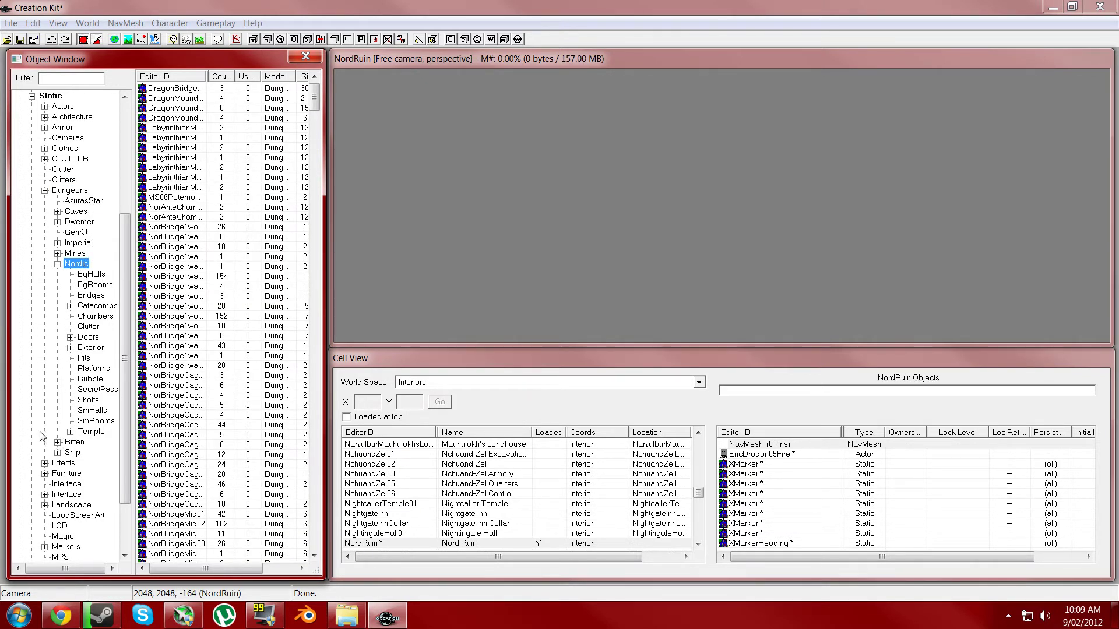
left_click(88, 201)
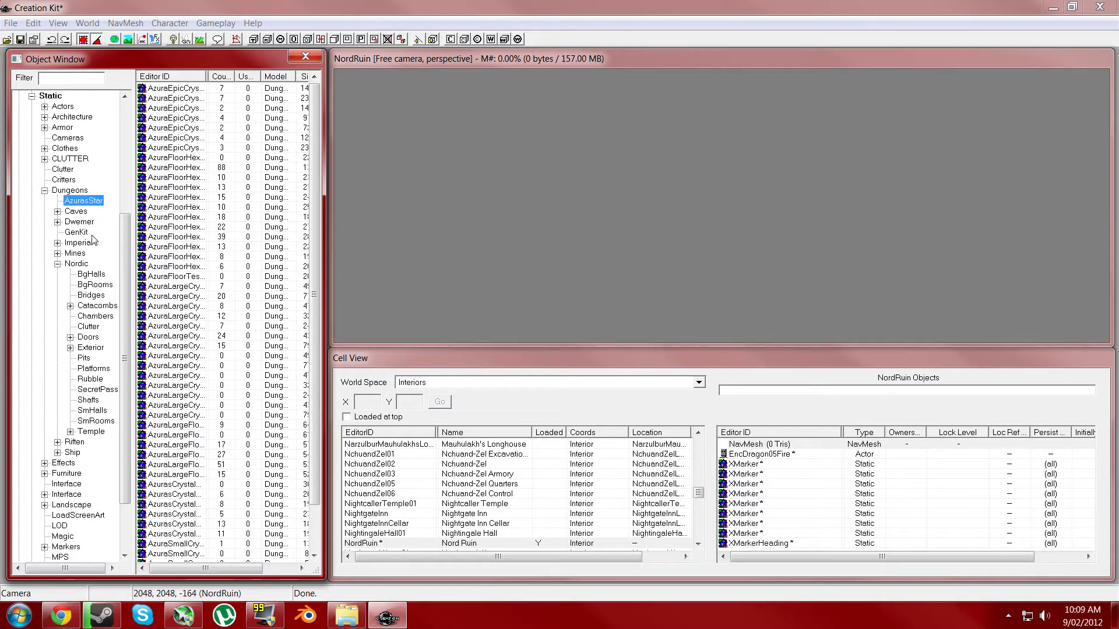
left_click(77, 265)
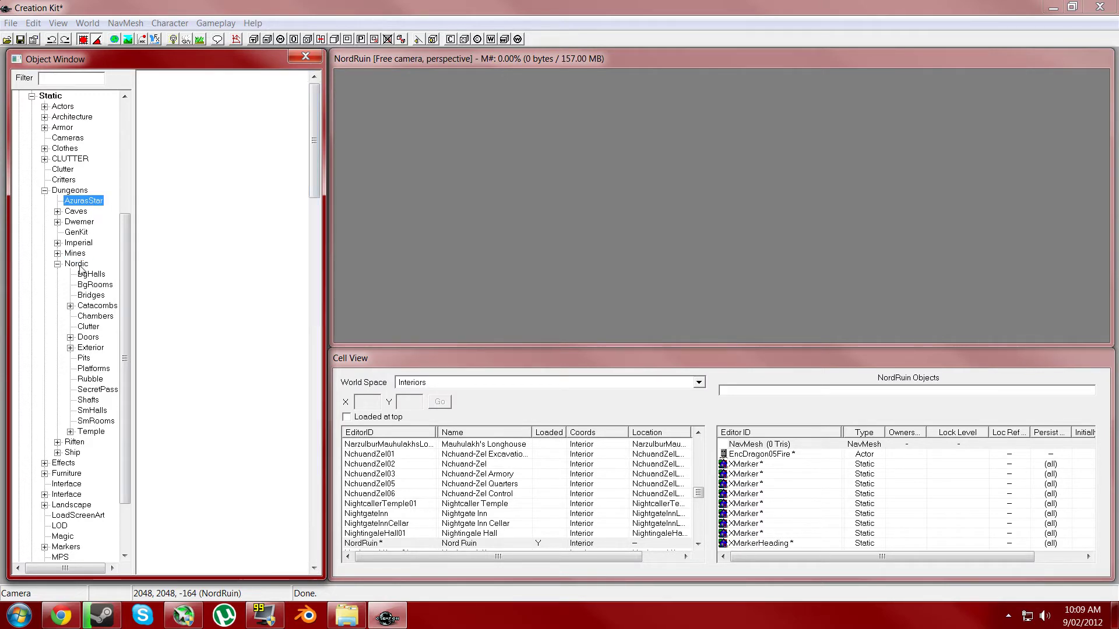
left_click(98, 422)
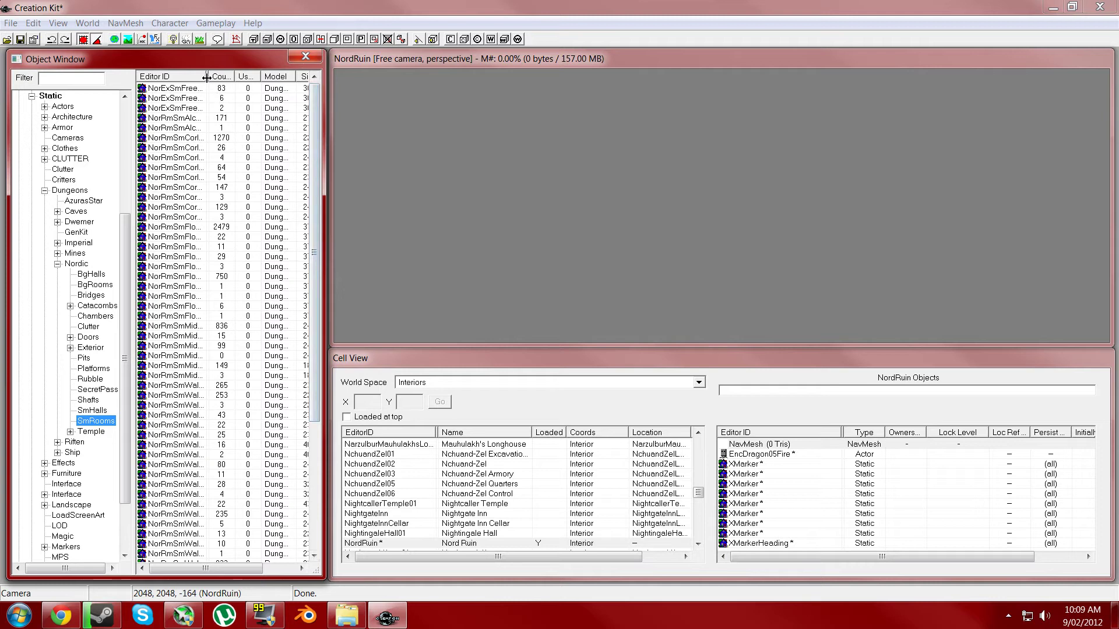
left_click_drag(207, 77, 226, 78)
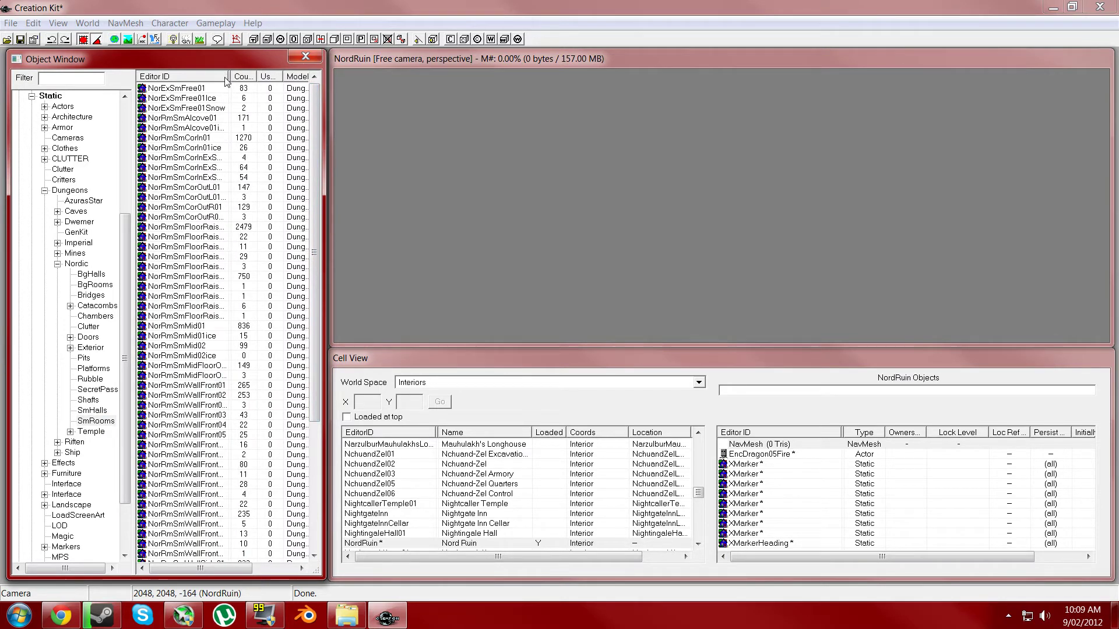
left_click_drag(259, 77, 285, 77)
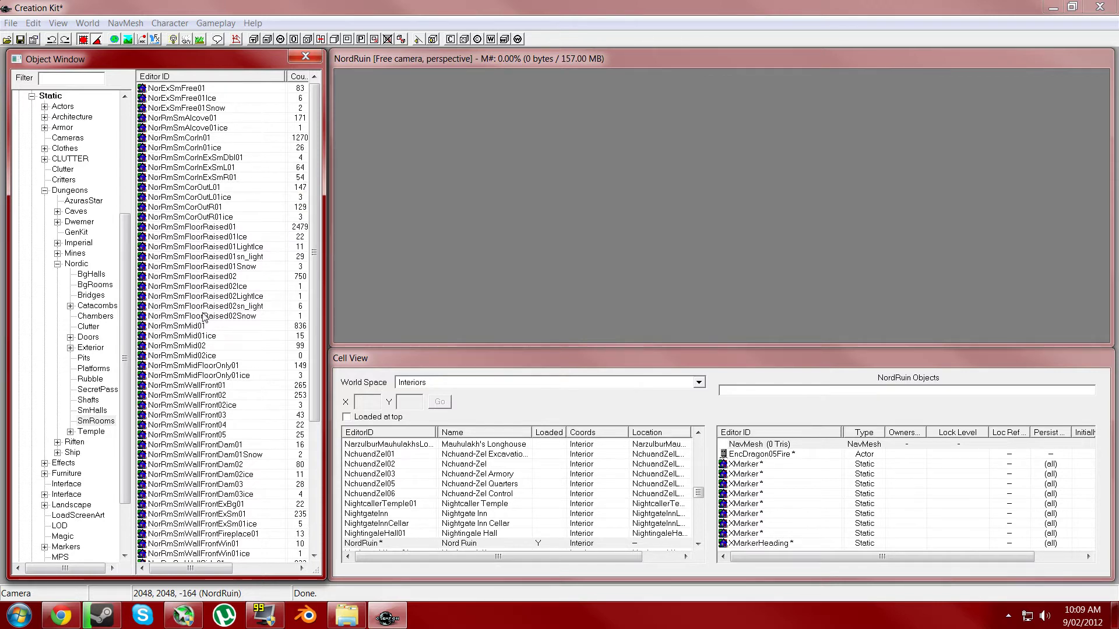
Place the NorRmSmWallFront01 wall piece in the empty NordRuin cell.
left_click(188, 386)
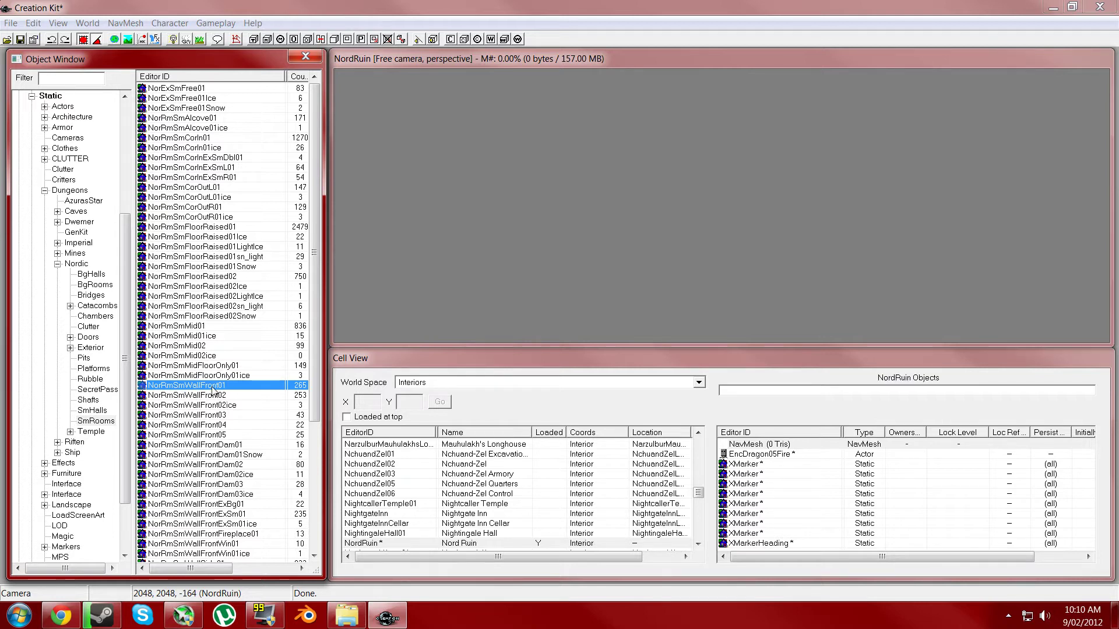
left_click_drag(213, 387, 621, 214)
scroll(598, 231, "down", 4)
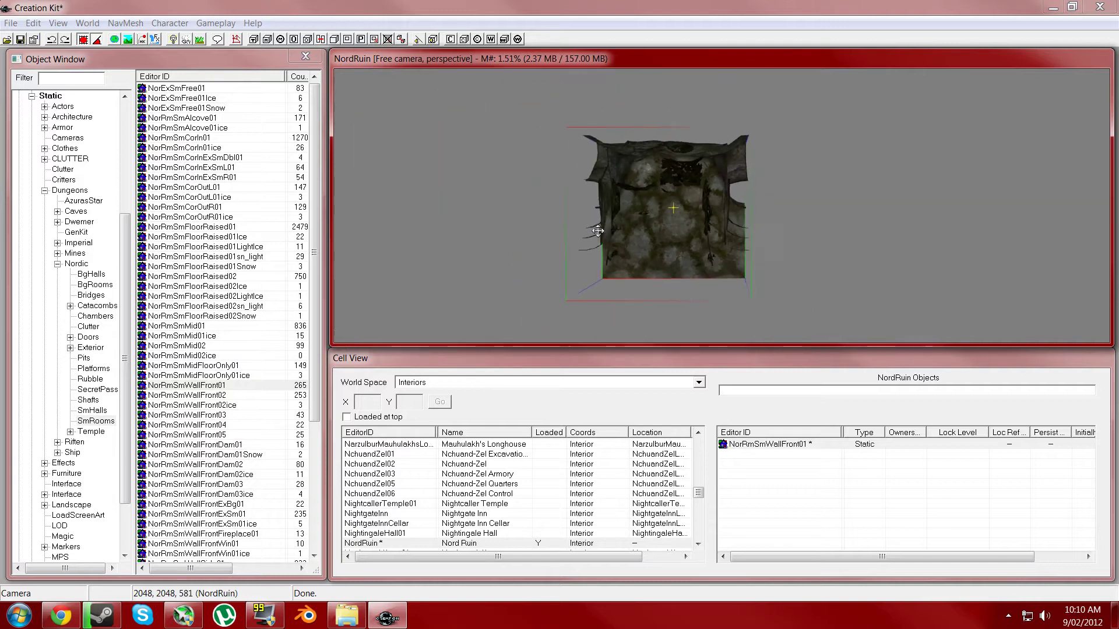
scroll(597, 231, "up", 2)
middle_click_drag(642, 254, 646, 201, "shift")
scroll(638, 197, "down", 3)
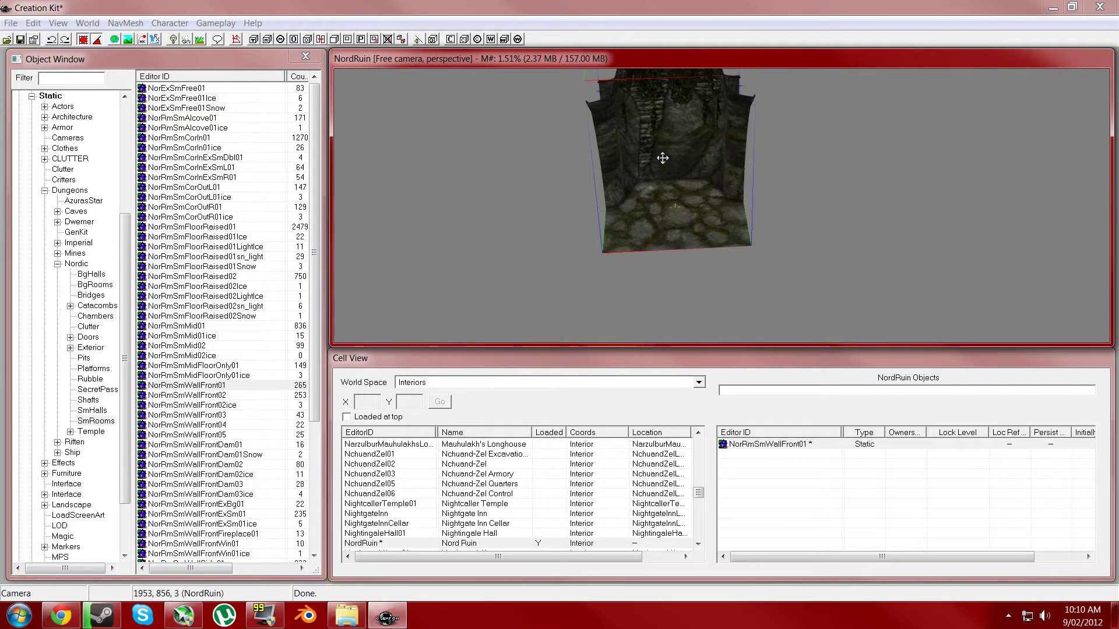
middle_click_drag(662, 159, 657, 170, "shift")
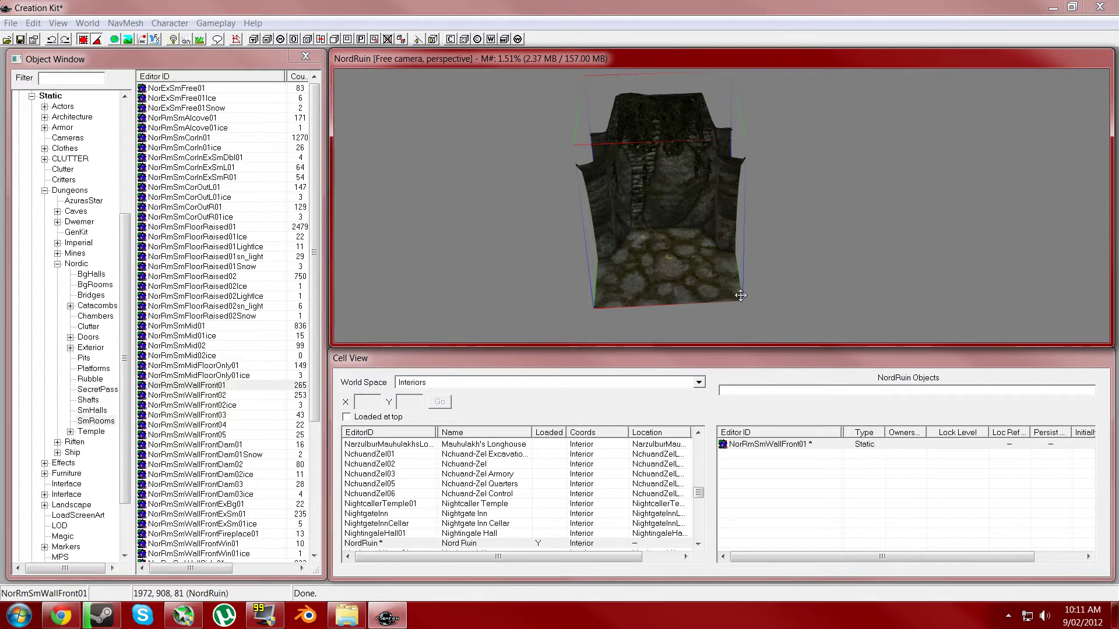
Apply the reference movement preferences with Snap To Grid enabled at 128 and Snap To Angle enabled at 45.
right_click(492, 144)
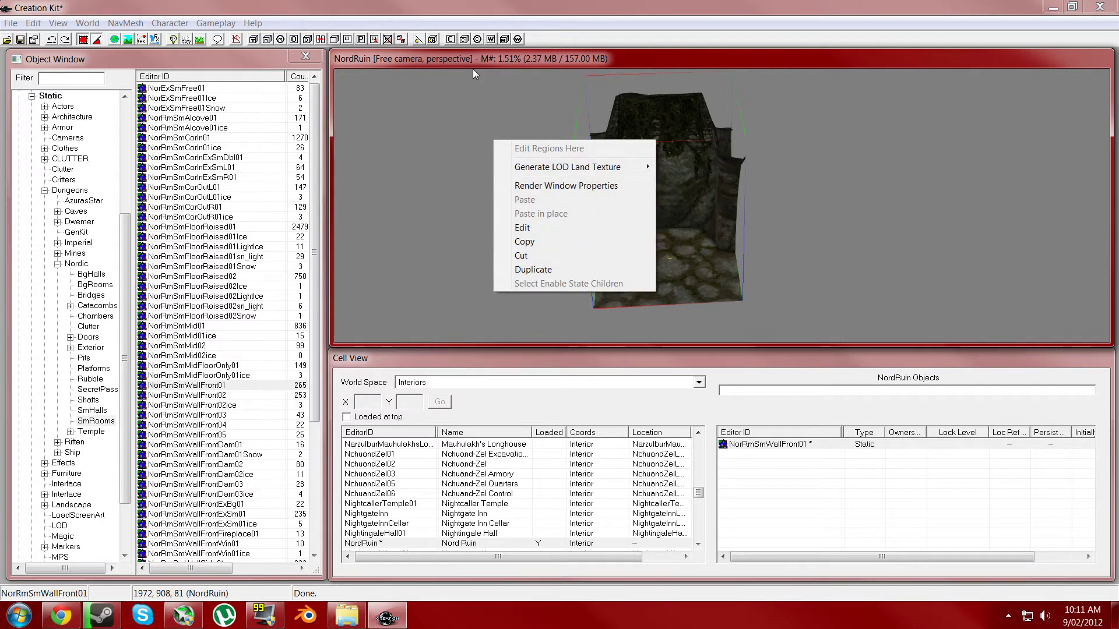
left_click(548, 185)
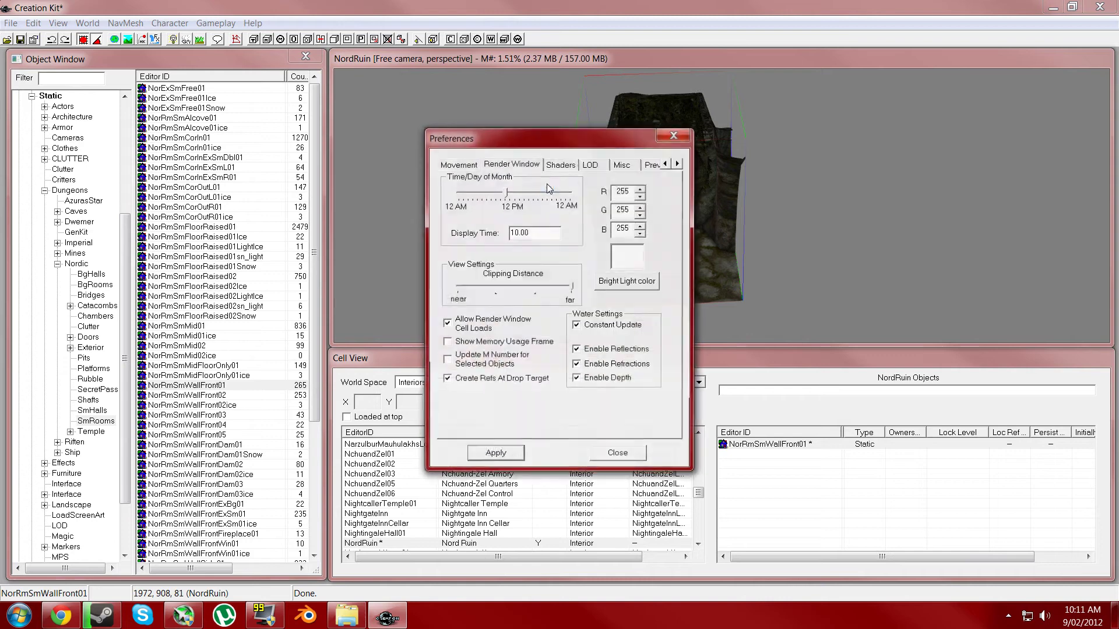
left_click(458, 166)
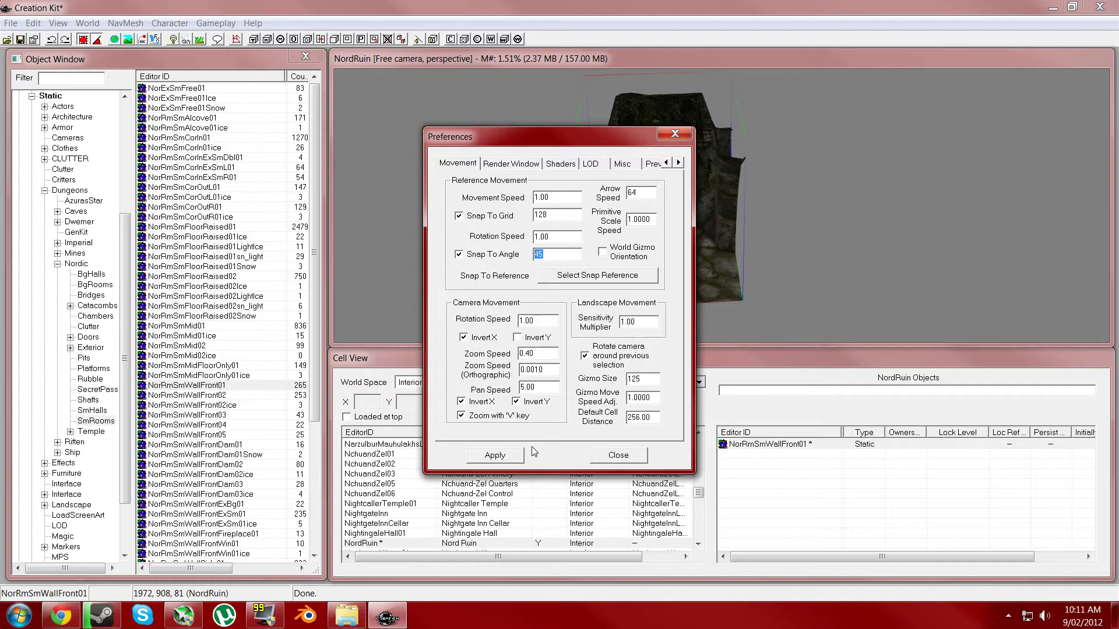
left_click(511, 456)
left_click(610, 456)
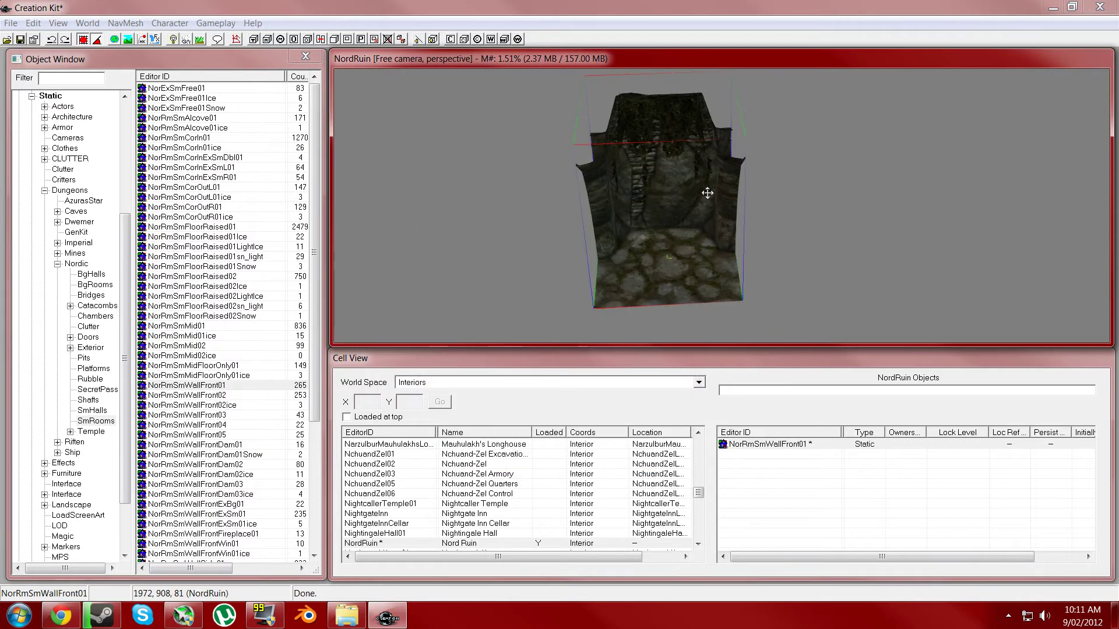
Add the NorRmSmCorIn01 inner corner piece to the NordRuin cell next to the wall piece.
middle_click_drag(713, 234, 571, 241)
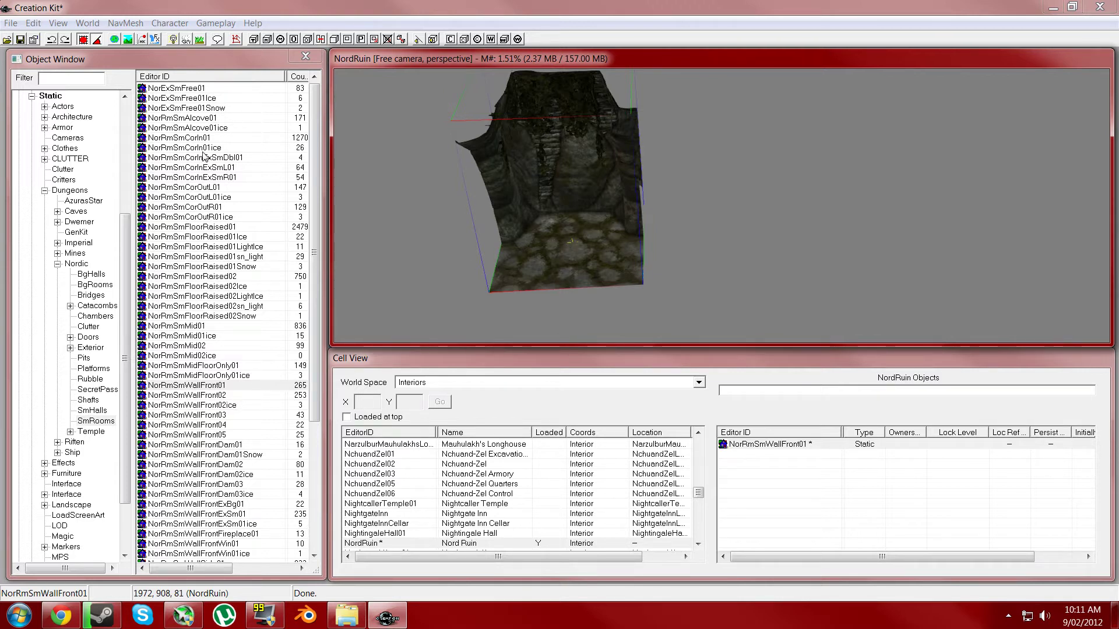
left_click(190, 139)
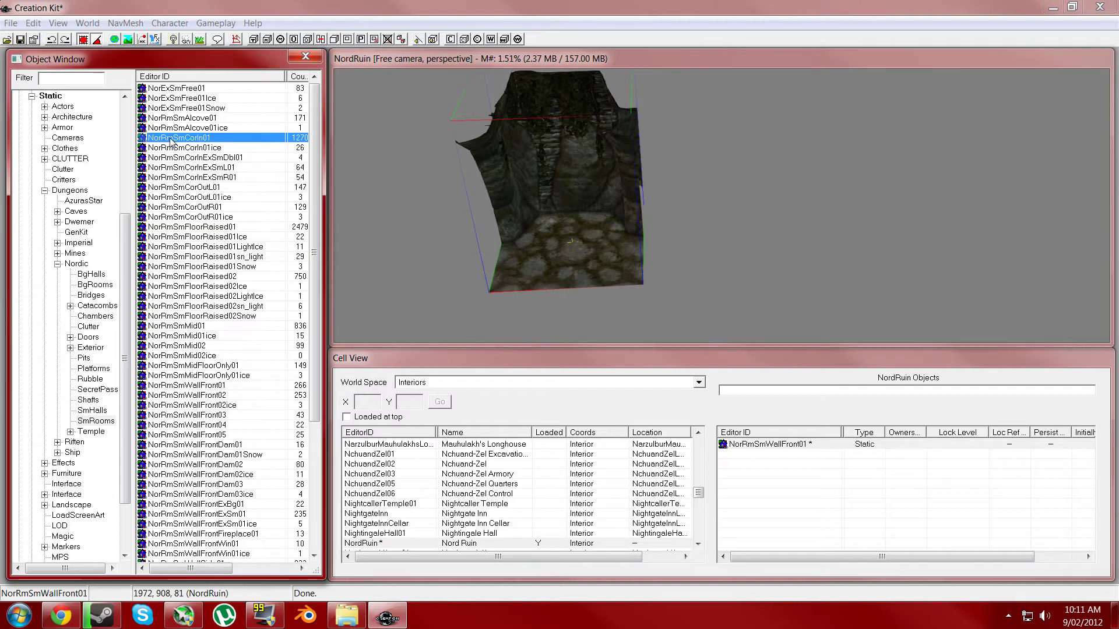
left_click_drag(180, 140, 691, 220)
left_click_drag(736, 266, 734, 264)
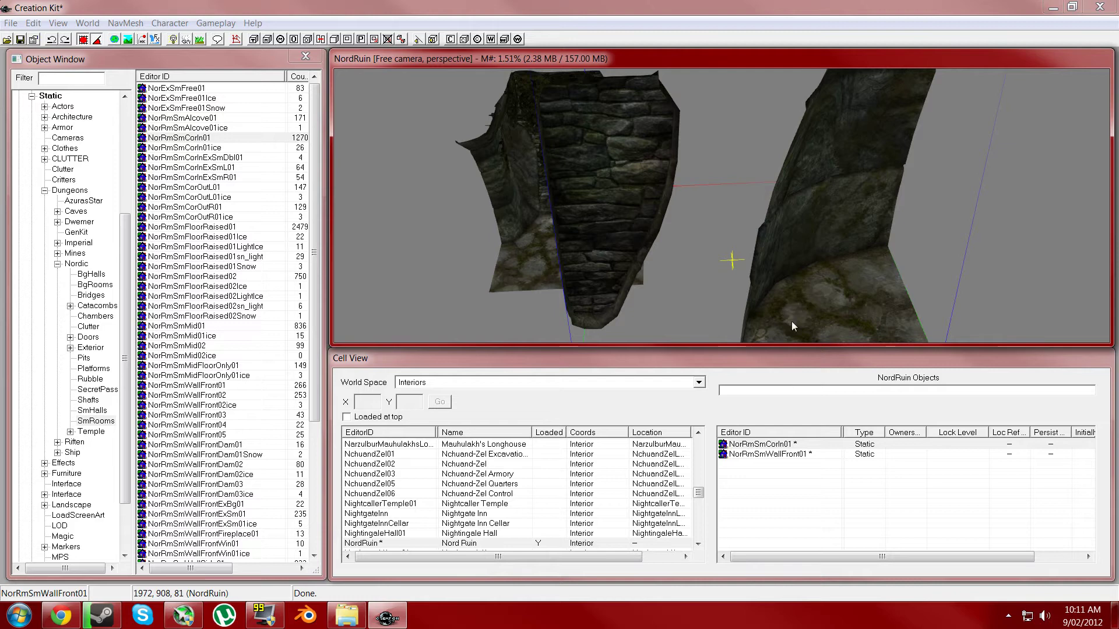
Move the NorRmSmCorIn01 corner piece across the snap grid and bring it in line with the NorRmSmWallFront01 wall piece.
left_click_drag(758, 116, 792, 322)
left_click_drag(822, 271, 949, 152)
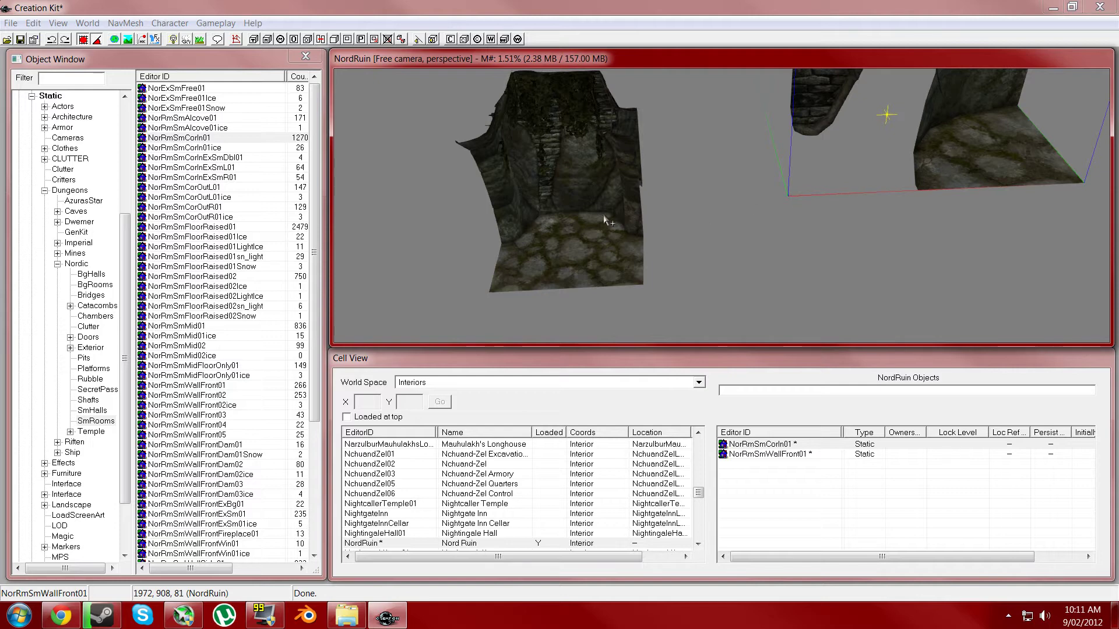
middle_click_drag(607, 221, 554, 224)
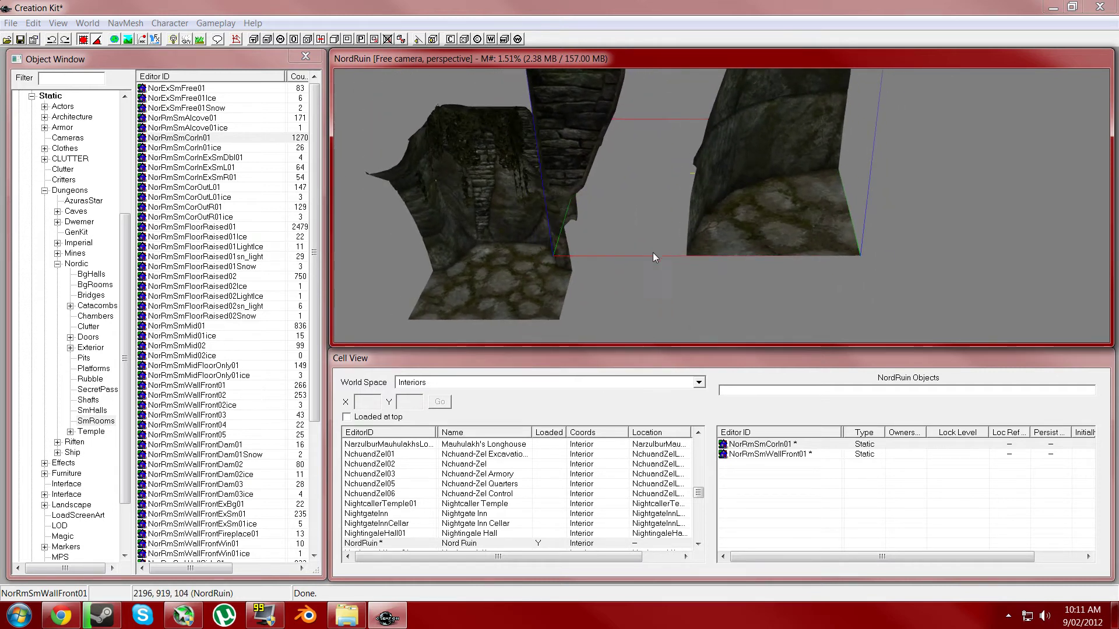
mouse_move(628, 274)
middle_mouse_down()
mouse_move(692, 245)
mouse_move(703, 215)
mouse_move(631, 236)
mouse_move(625, 278)
mouse_move(635, 272)
middle_mouse_up()
left_click(747, 203)
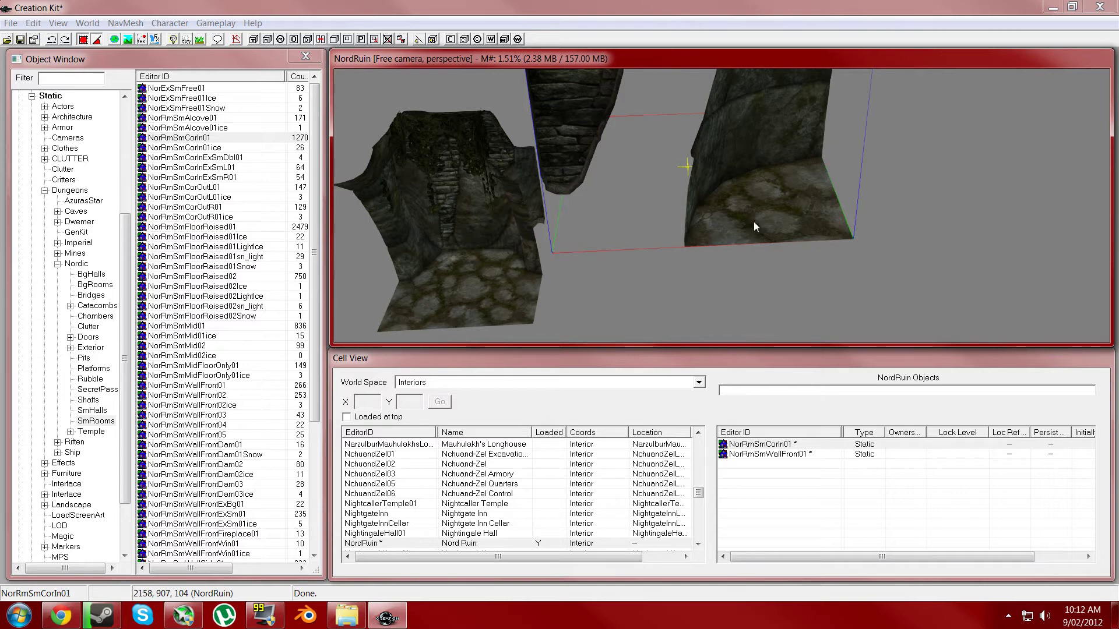
left_click_drag(754, 227, 641, 166)
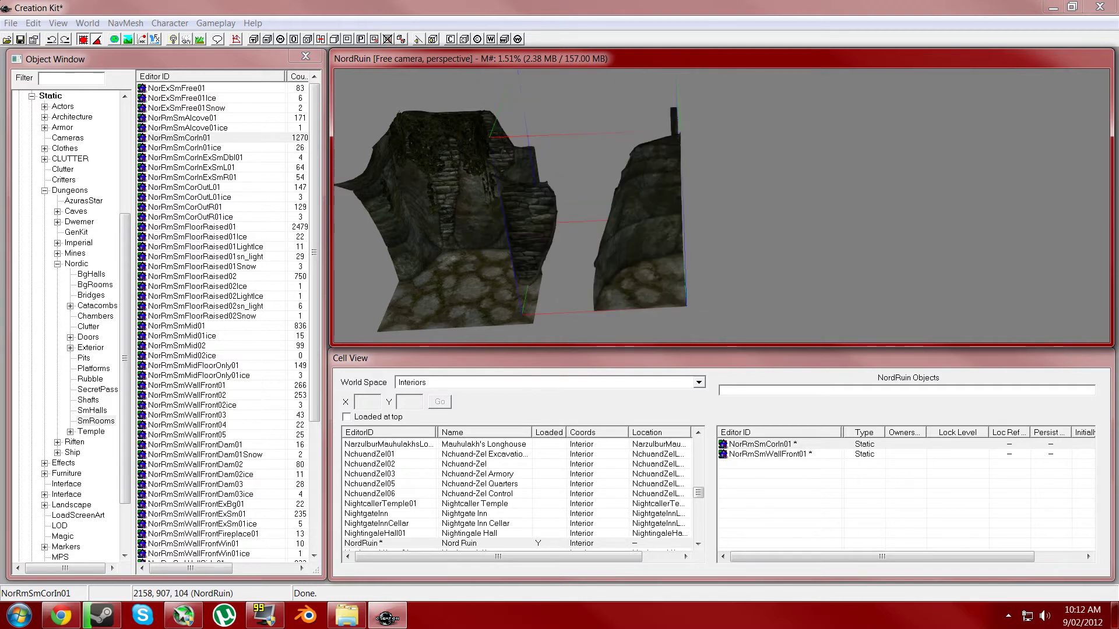
Rotate the NorRmSmCorIn01 corner piece and snap it flush against the open side of the NorRmSmWallFront01 wall piece.
mouse_move(643, 295)
left_mouse_down()
mouse_move(557, 299)
mouse_move(647, 279)
left_mouse_up()
mouse_move(630, 291)
left_mouse_down()
mouse_move(839, 250)
mouse_move(762, 252)
mouse_move(916, 243)
mouse_move(629, 288)
left_mouse_up()
right_click_drag(617, 279, 603, 258)
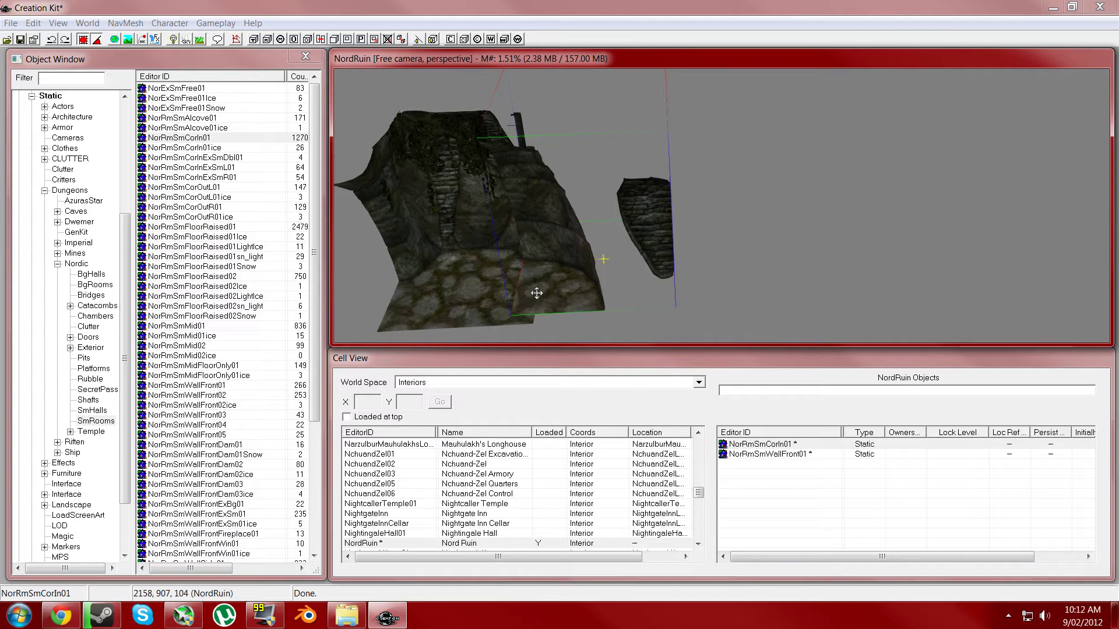
mouse_move(537, 294)
left_mouse_down()
mouse_move(628, 292)
mouse_move(536, 294)
left_mouse_up()
left_click_drag(539, 227, 547, 294)
left_click_drag(562, 334, 567, 288)
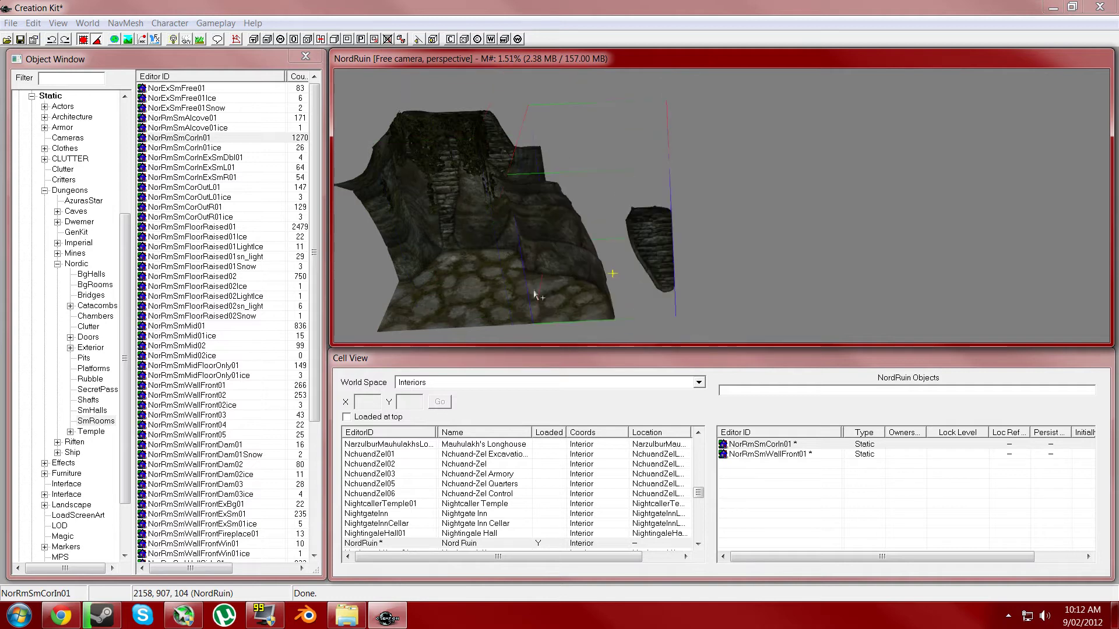
Examine the seam between the wall piece and the corner piece up close, and compare the bounds of both pieces.
middle_click_drag(454, 258, 709, 273, "shift")
scroll(744, 289, "up", 3)
scroll(744, 289, "up", 2)
scroll(751, 291, "down", 4)
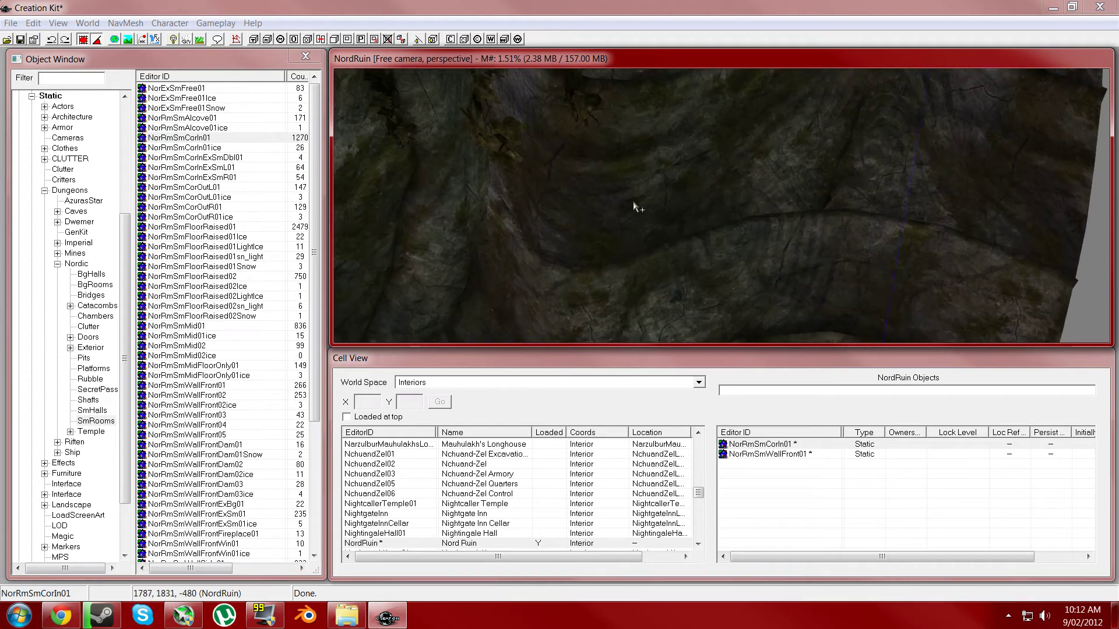
mouse_move(675, 239)
middle_mouse_down("shift")
mouse_move(655, 244)
mouse_move(674, 226)
mouse_move(664, 243)
middle_mouse_up("shift")
scroll(658, 239, "down", 6)
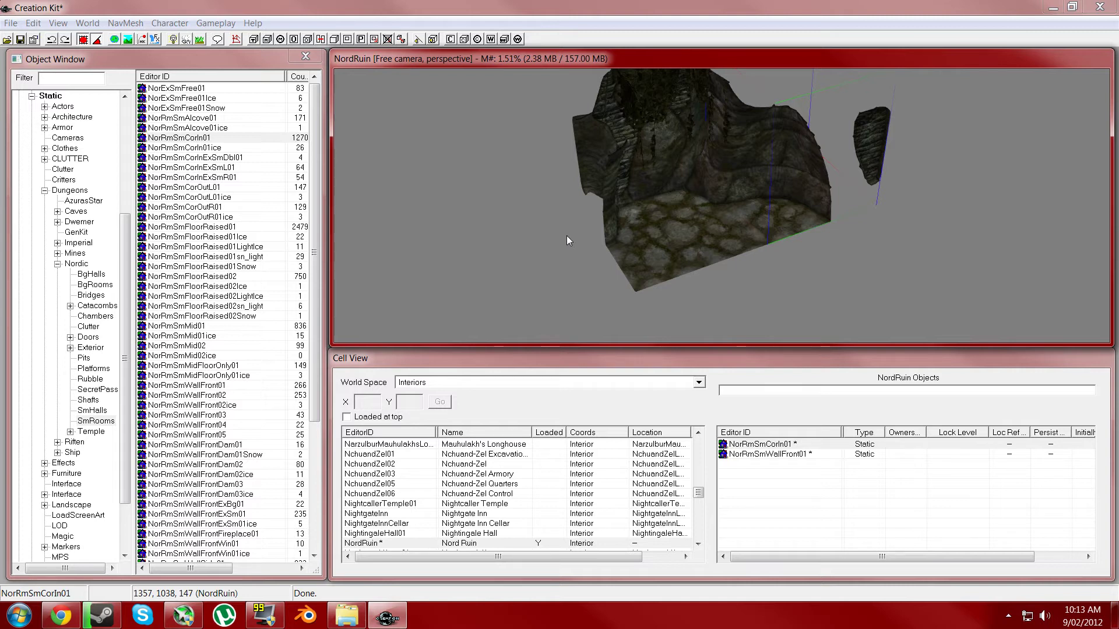
left_click(721, 251)
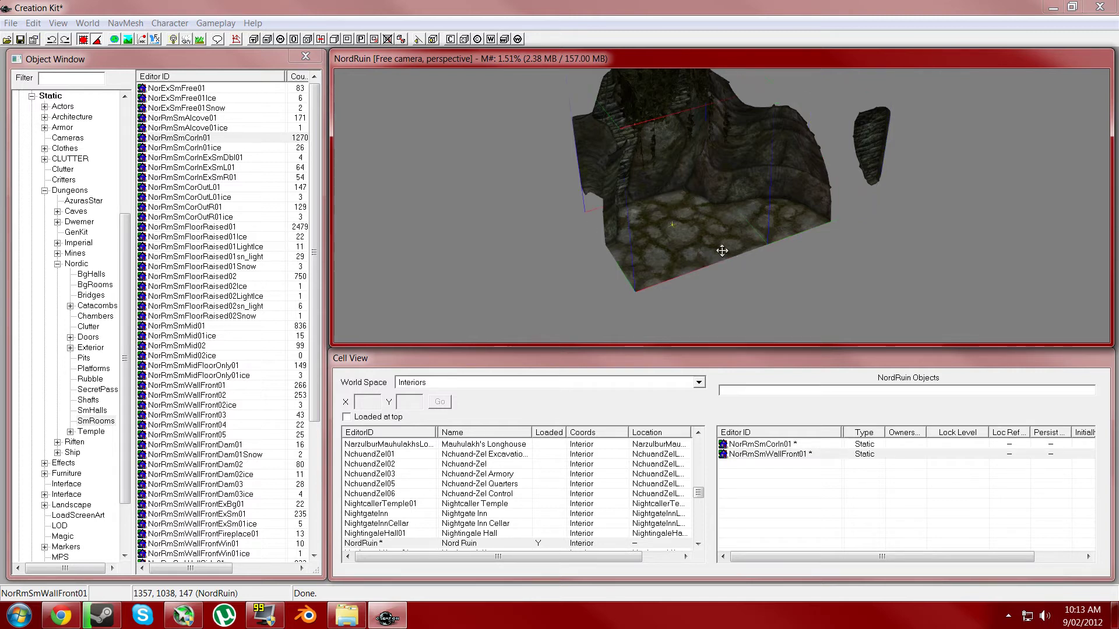
left_click(787, 162)
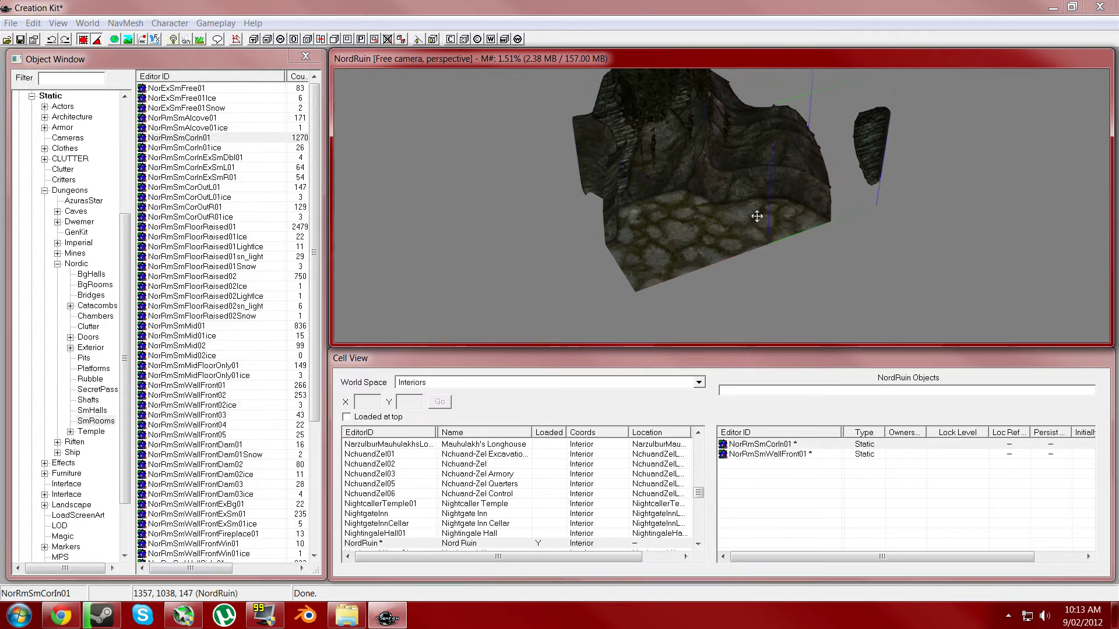
mouse_move(752, 232)
middle_mouse_down("shift")
mouse_move(707, 213)
mouse_move(732, 229)
mouse_move(770, 223)
mouse_move(754, 223)
middle_mouse_up("shift")
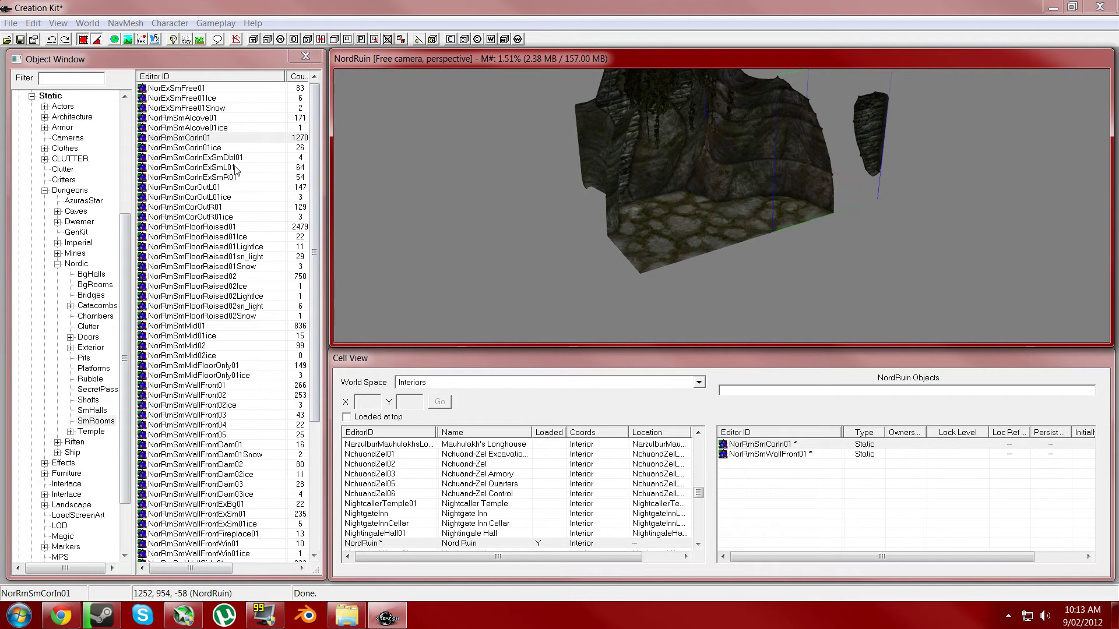
Add the NorRmSmWallSide01 wall piece to the NordRuin cell near the corner piece.
left_click(175, 139)
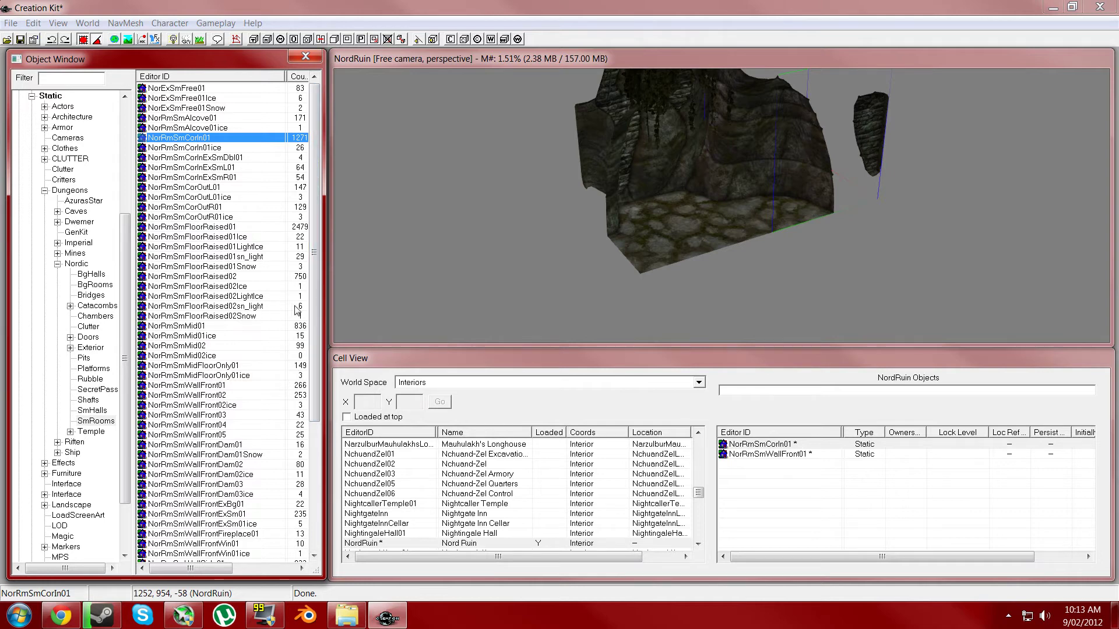
scroll(311, 371, "down", 4)
scroll(312, 371, "down", 1)
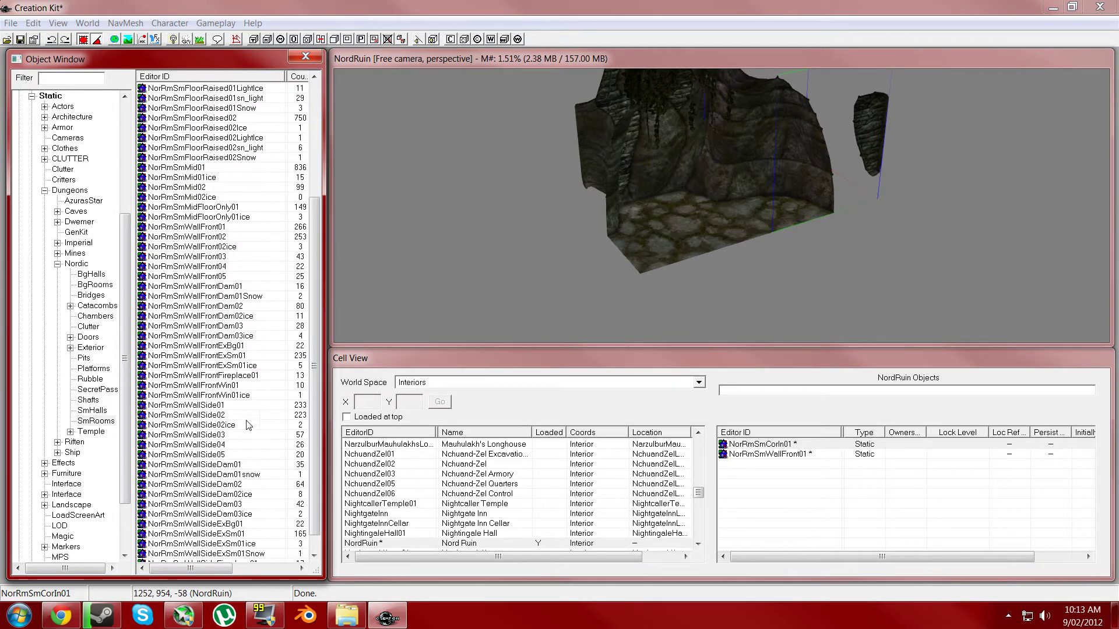
left_click(201, 406)
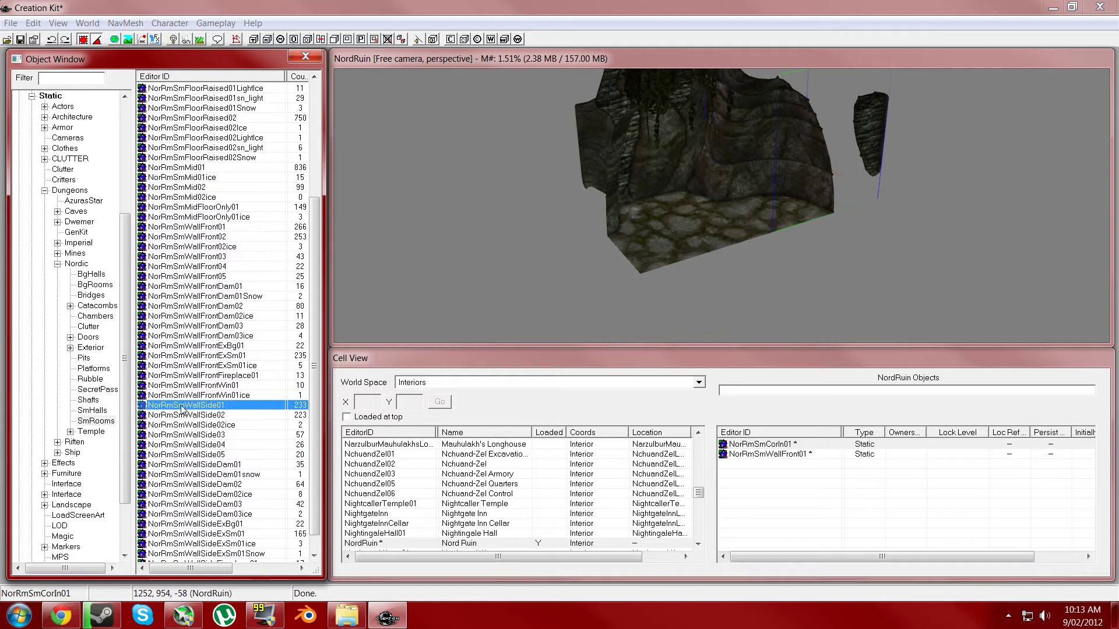
left_click_drag(181, 405, 609, 342)
left_click_drag(898, 281, 896, 280)
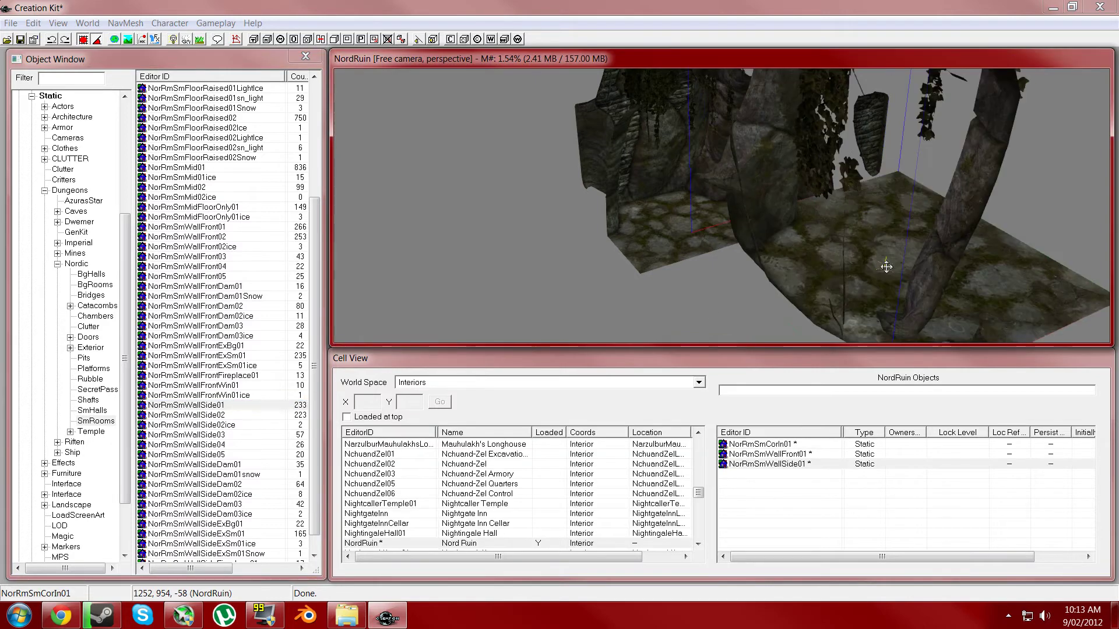
Rotate the NorRmSmWallSide01 piece to face the room and snap it against the free edge of the corner piece.
left_click_drag(852, 95, 864, 232)
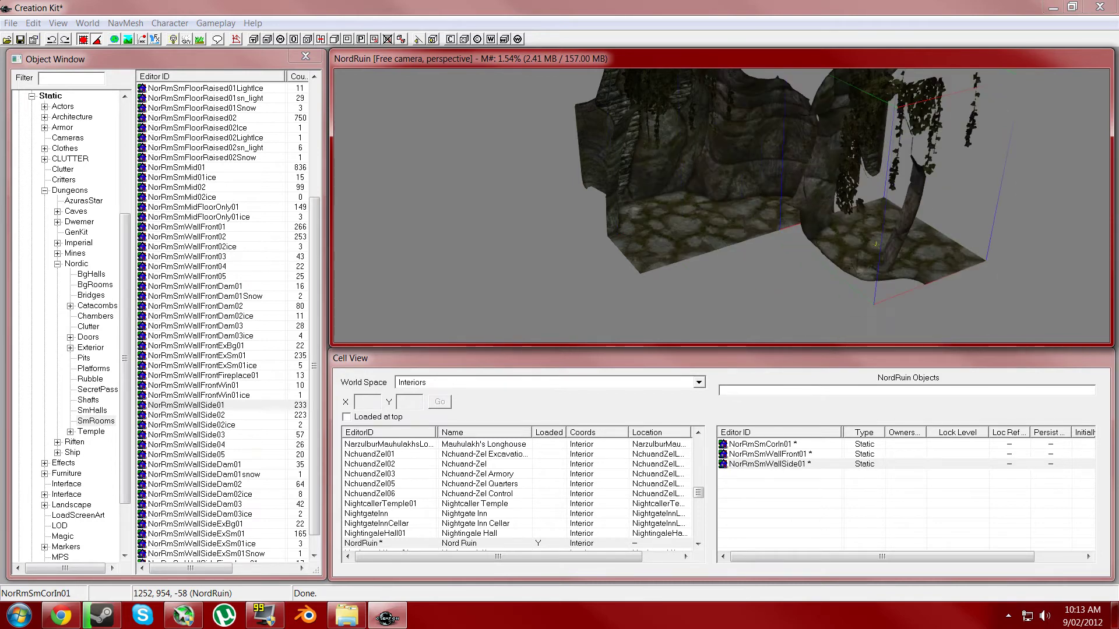
right_click_drag(864, 257, 1043, 257)
middle_click_drag(839, 268, 719, 189, "shift")
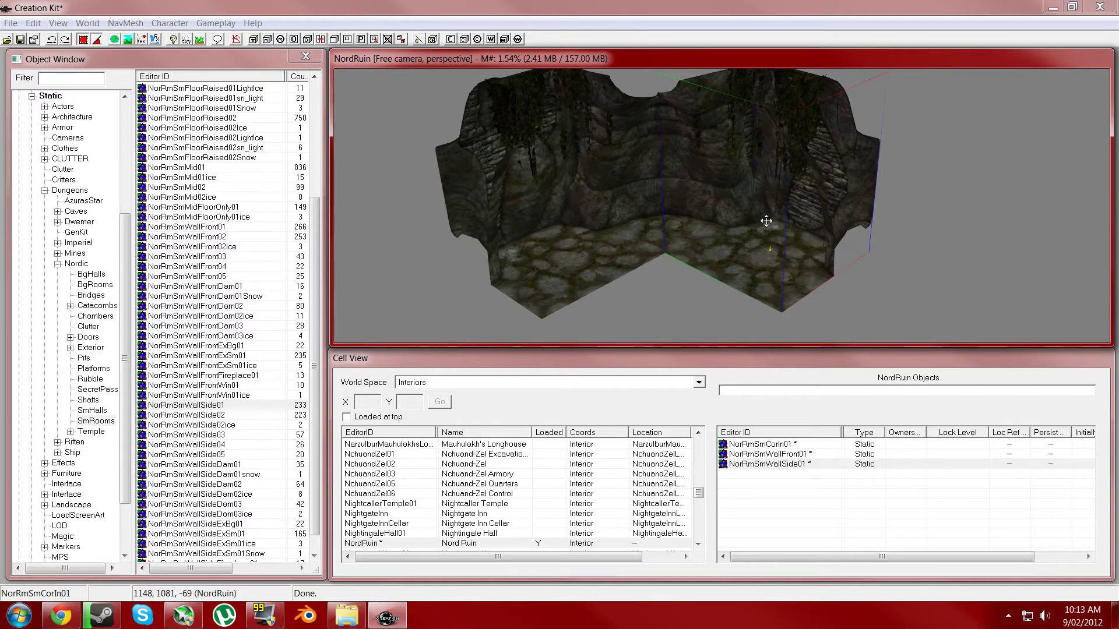
Duplicate the NorRmSmCorIn01 corner piece, rotate the copy and snap it to the free end of the NorRmSmWallSide01 piece.
left_click(652, 150)
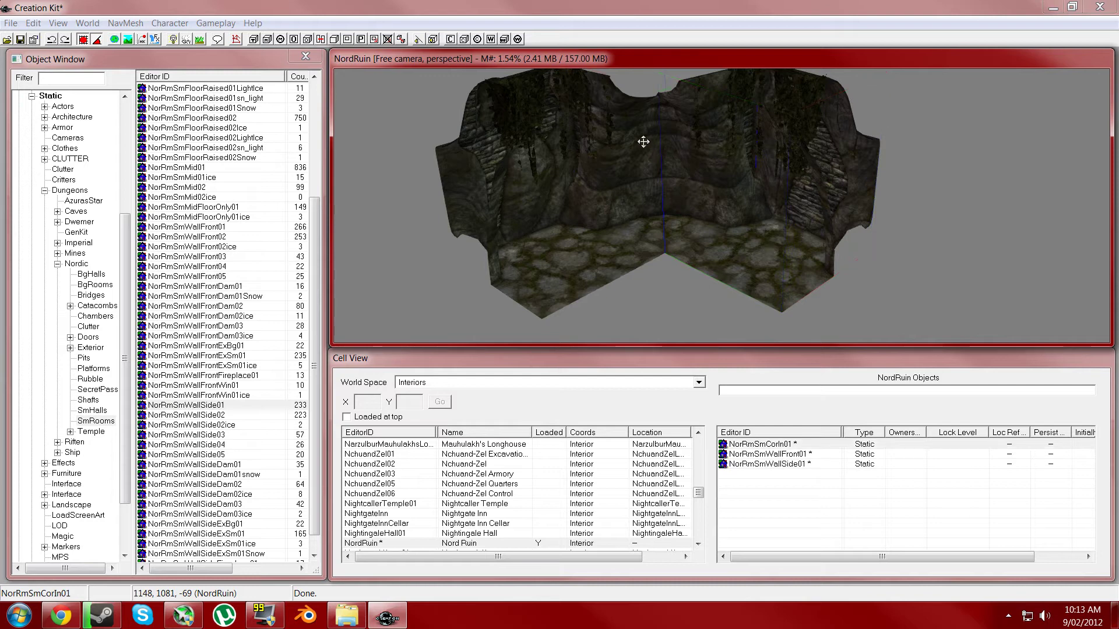
right_click(644, 176)
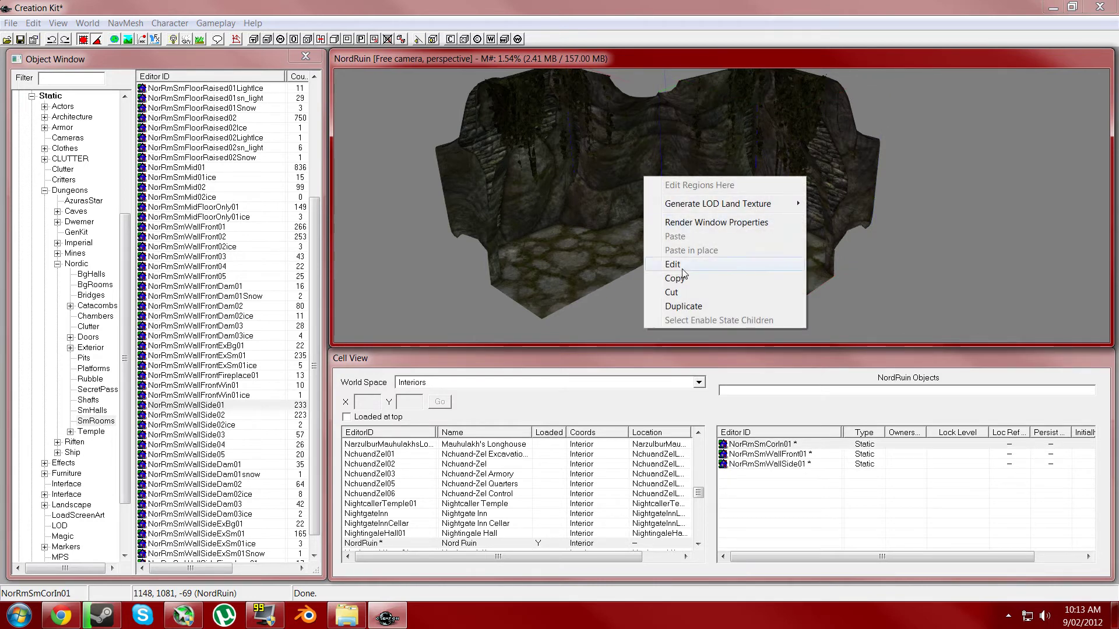
left_click(685, 310)
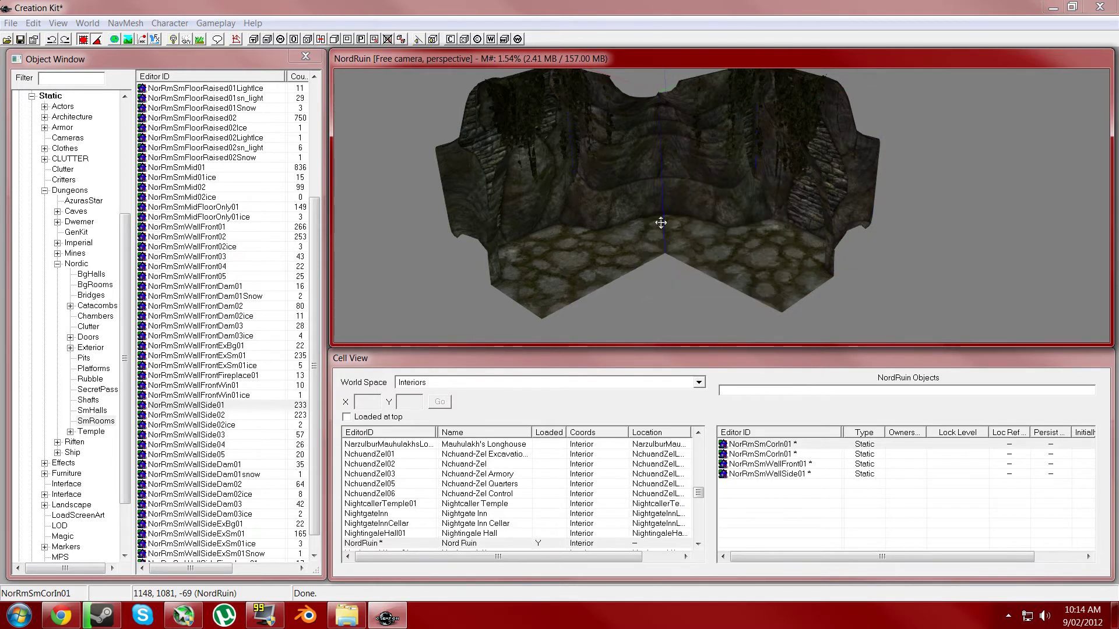
left_click_drag(647, 175, 791, 231)
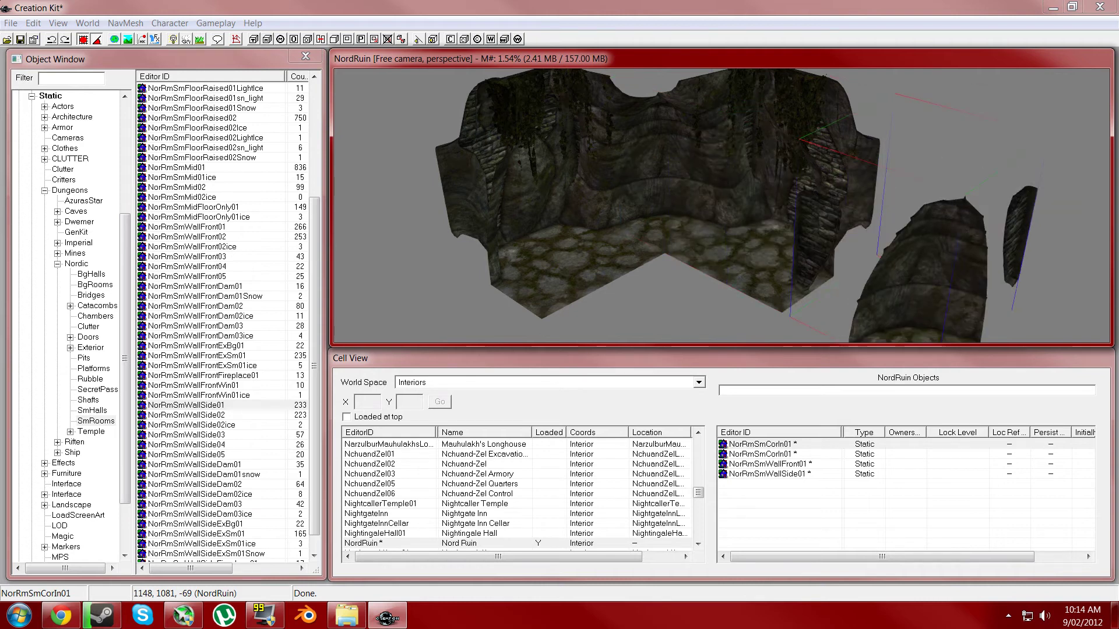
right_click_drag(913, 321, 898, 311)
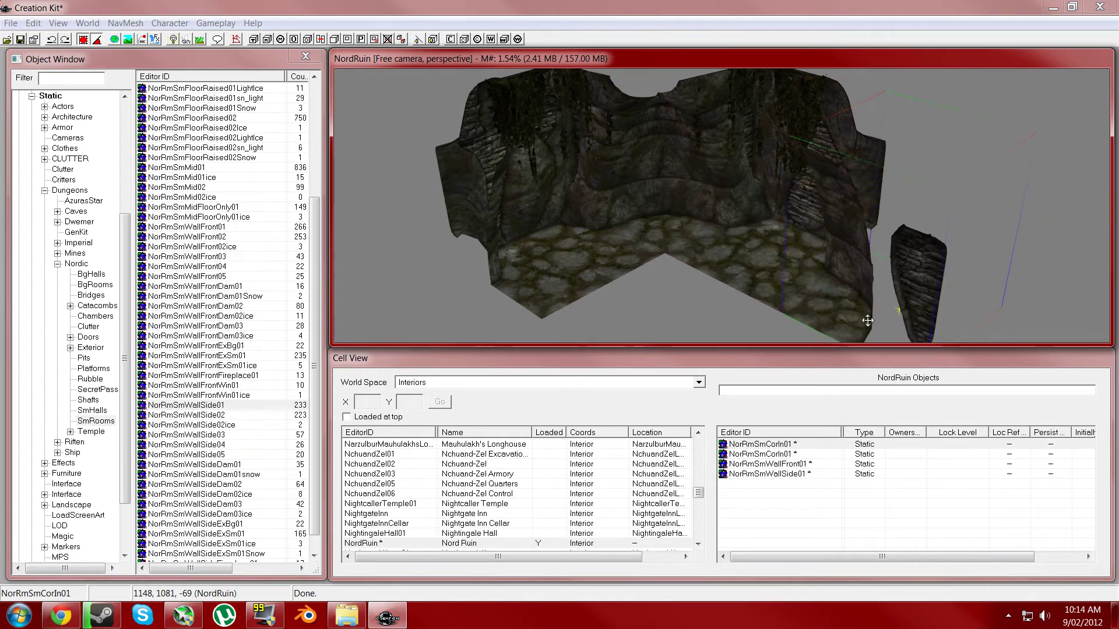
Duplicate the NorRmSmWallFront01 piece and place the copy beside the second corner, rotated to face the original wall.
middle_click_drag(689, 245, 740, 244, "shift")
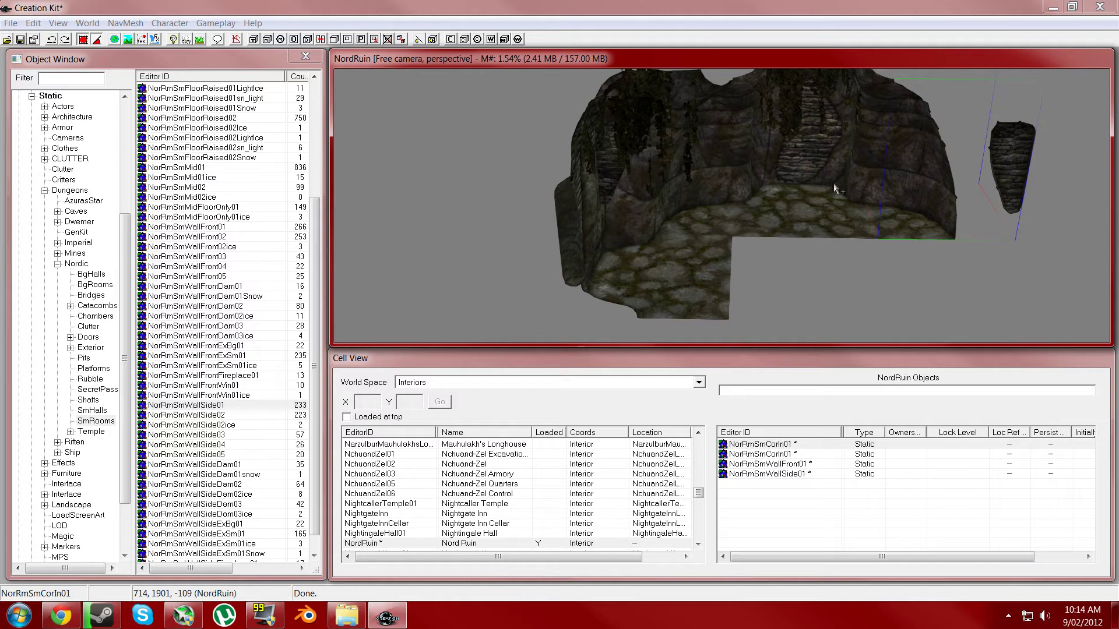
left_click(672, 262)
right_click(672, 262)
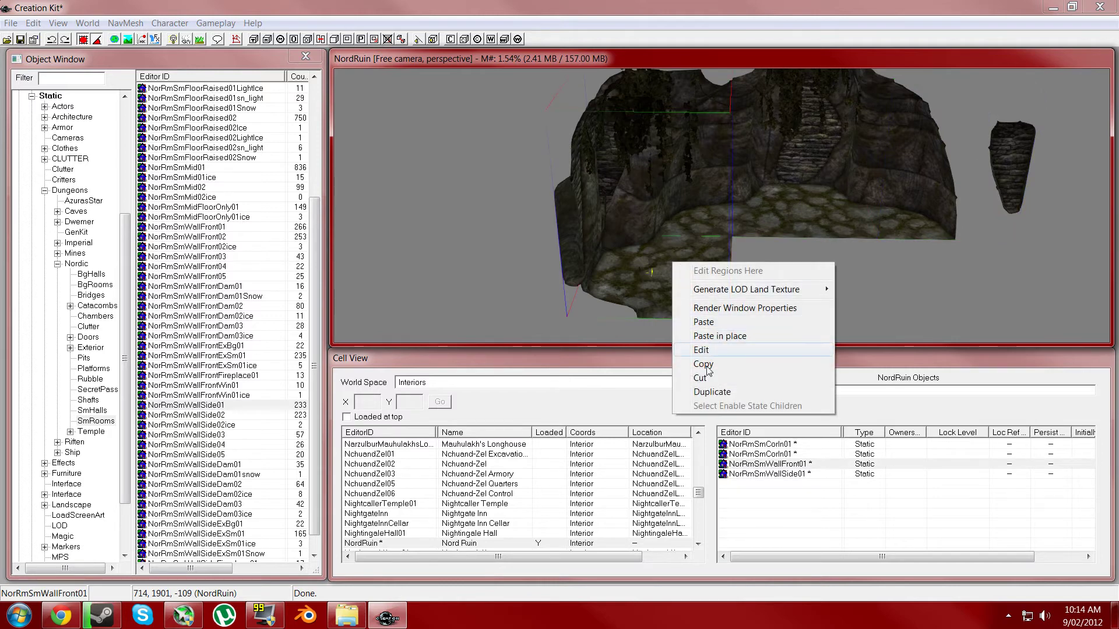
left_click(706, 389)
left_click_drag(687, 280, 1003, 285)
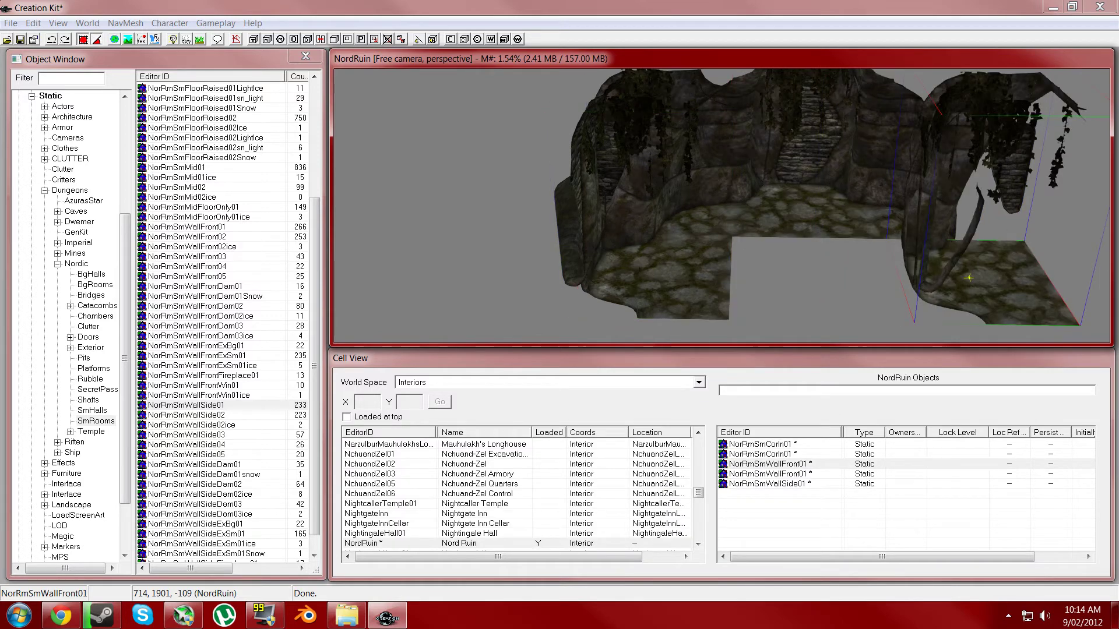
right_click_drag(969, 277, 968, 277)
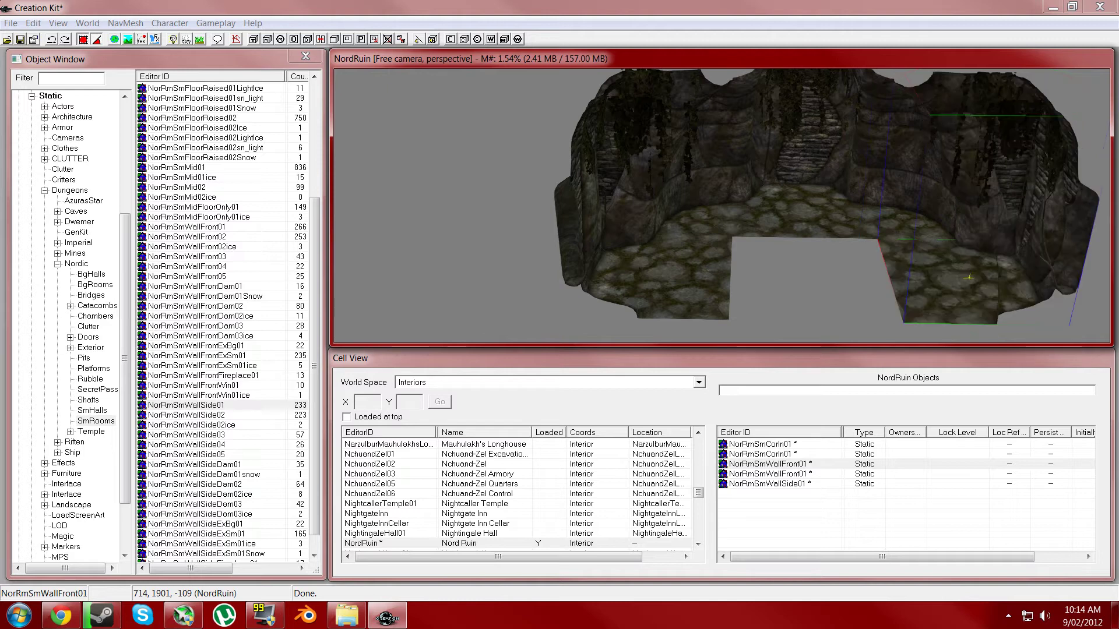
Duplicate a NorRmSmCorIn01 corner piece and place the copy at the free end of the second NorRmSmWallFront01 piece.
scroll(811, 261, "down", 2)
middle_click_drag(778, 243, 803, 256, "shift")
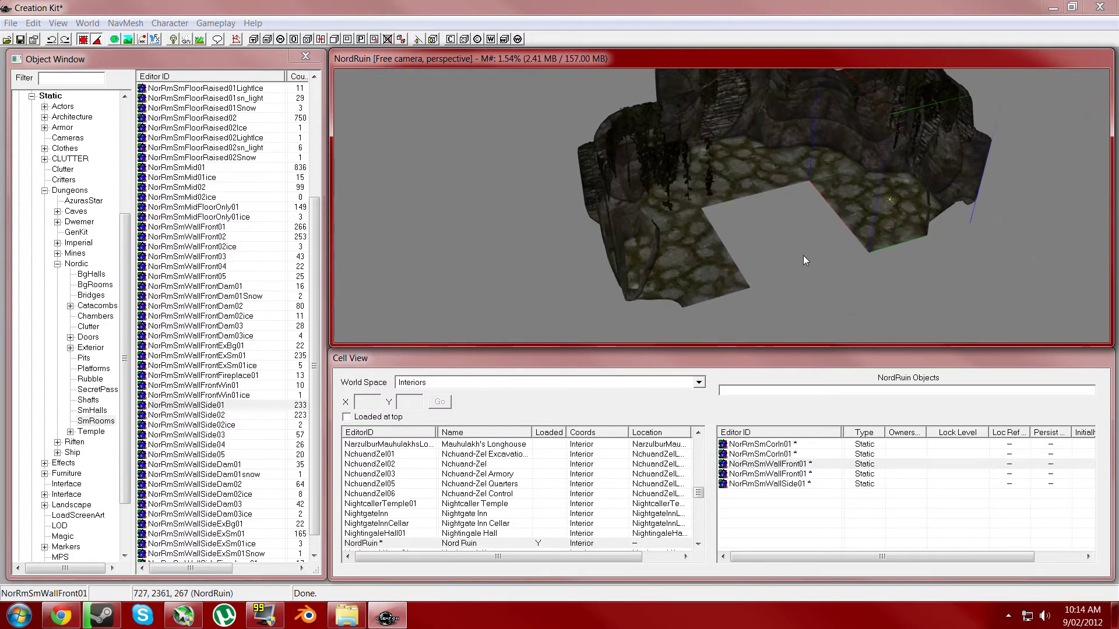
left_click(763, 177)
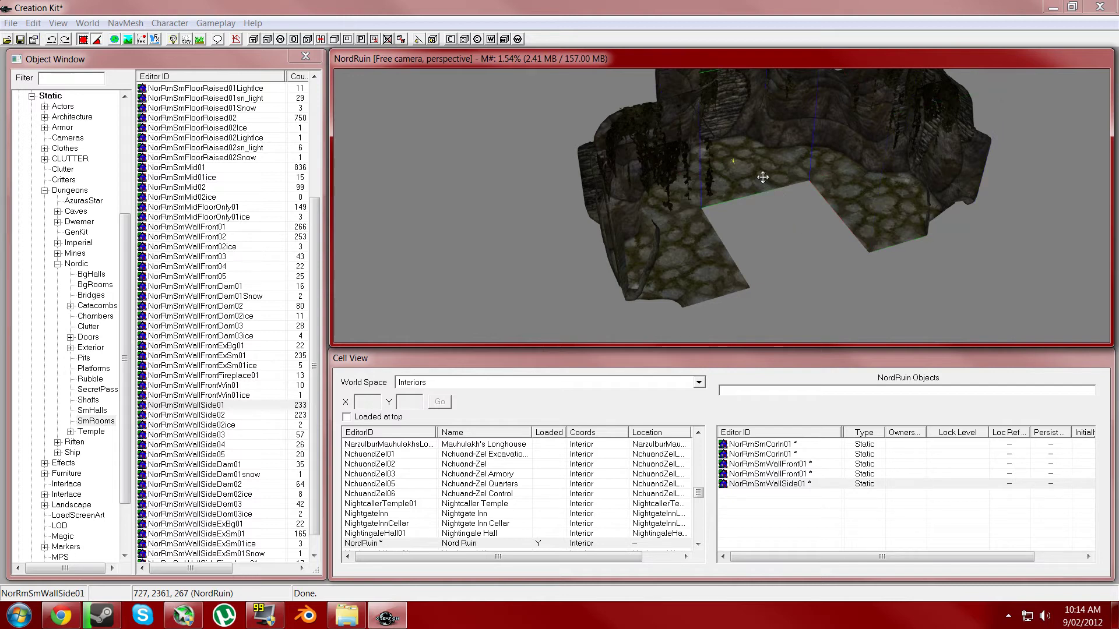
left_click(806, 100)
right_click(811, 101)
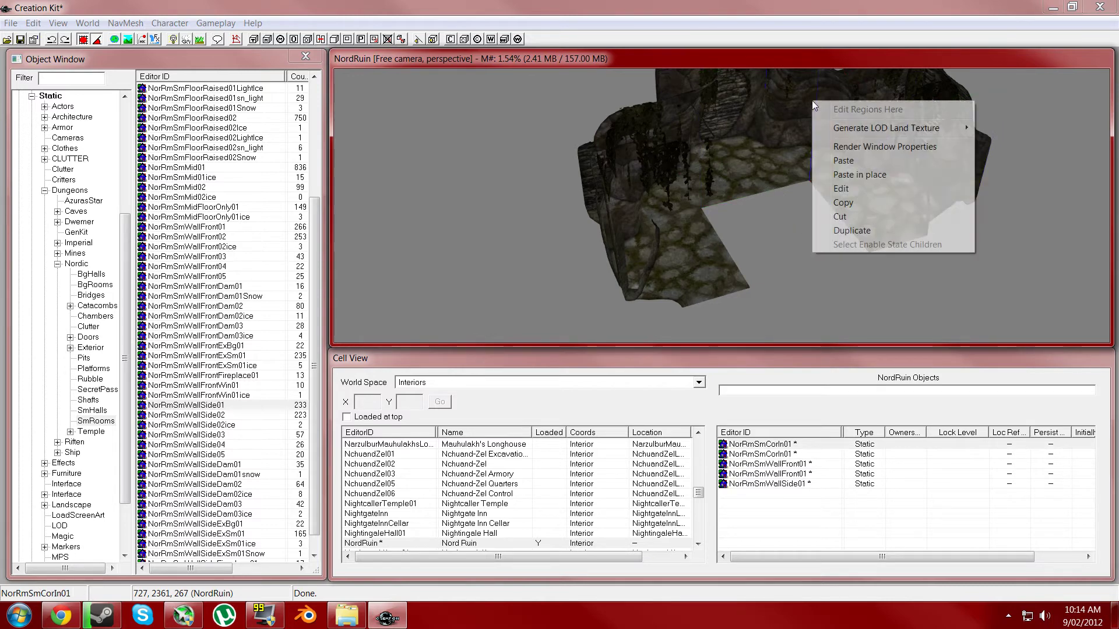
left_click(842, 235)
left_click_drag(831, 150, 961, 277)
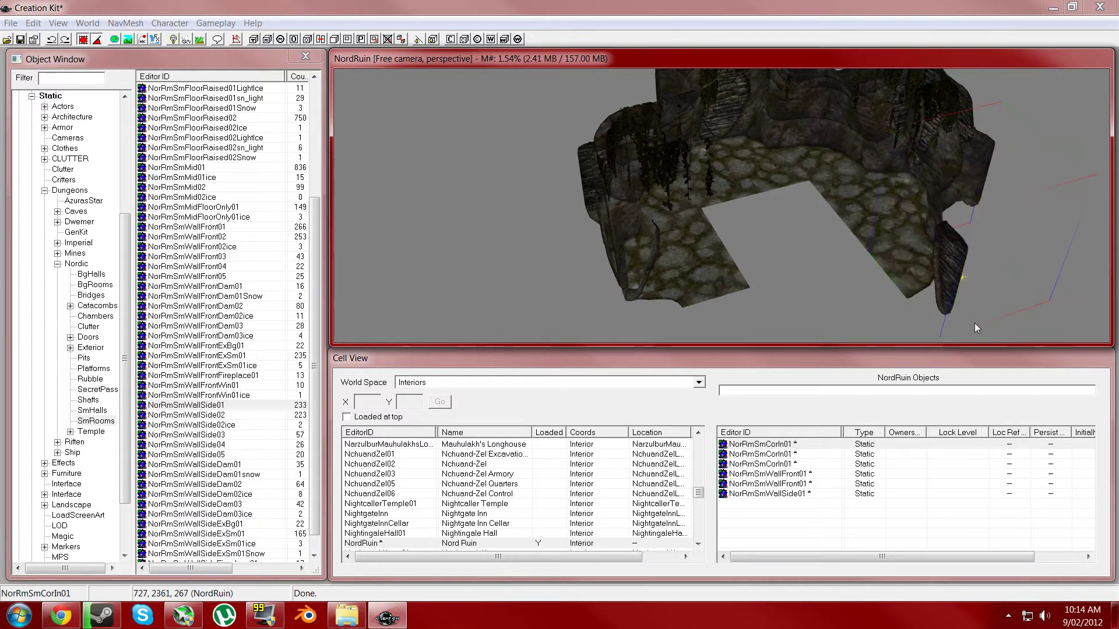
Duplicate the NorRmSmWallSide01 piece and place the copy beside the third corner, rotated to face the original side wall.
left_click(746, 150)
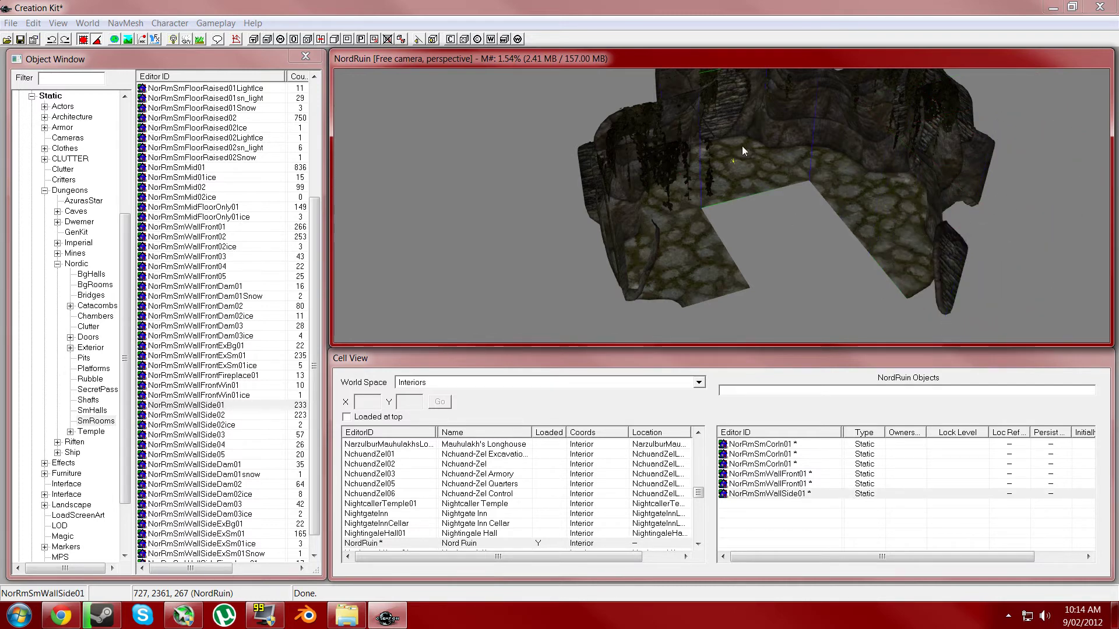
right_click(742, 145)
left_click(795, 280)
left_click_drag(737, 169, 843, 315)
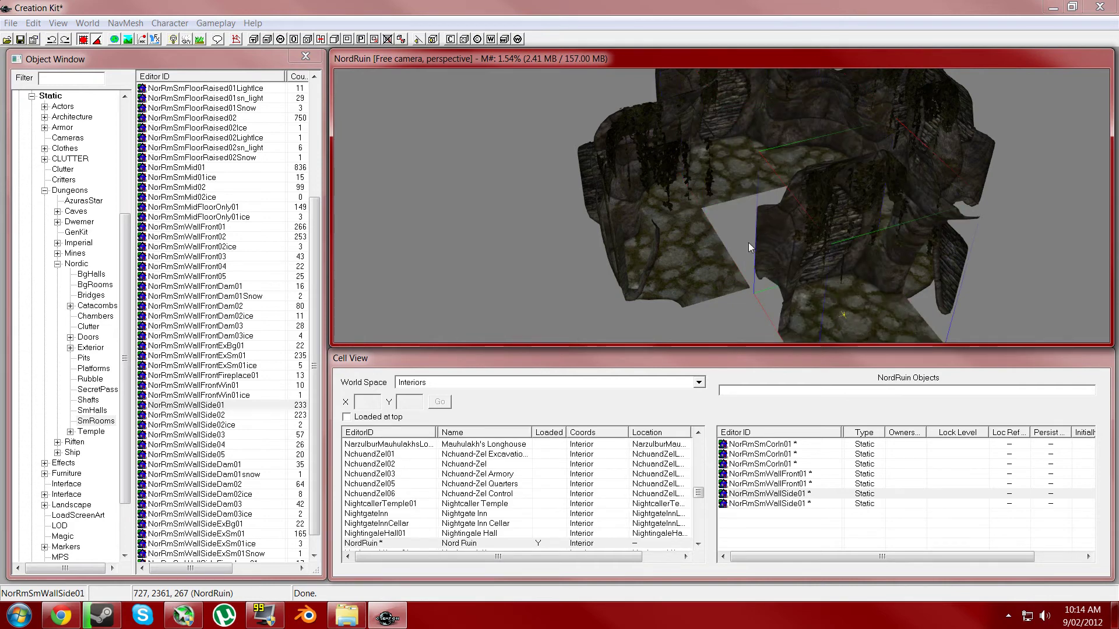
key("shift")
left_click_drag(978, 254, 957, 231)
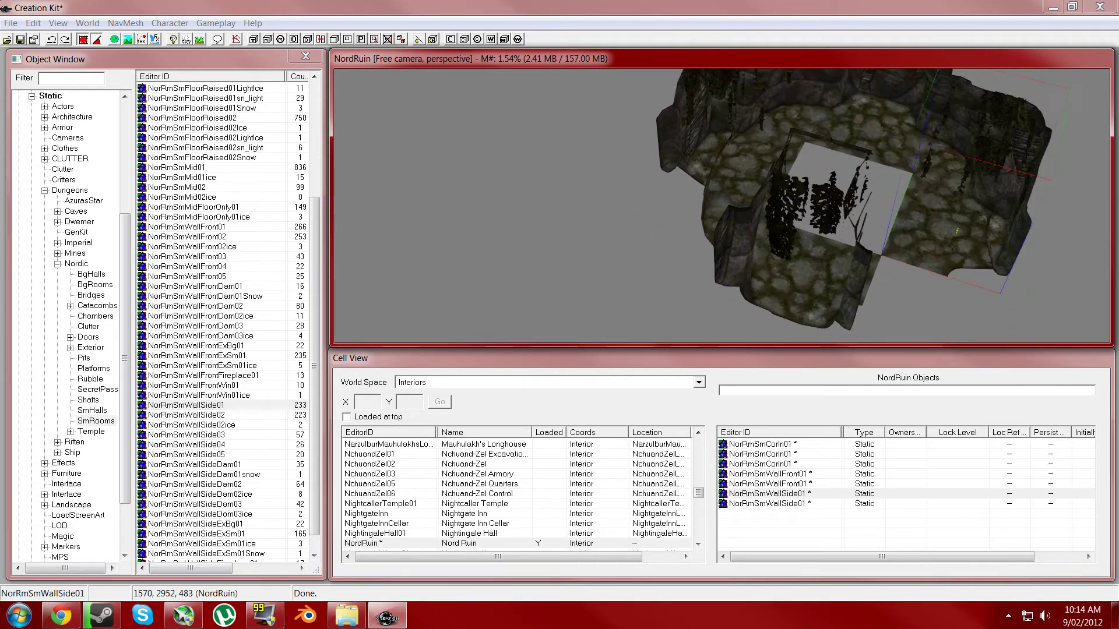
Duplicate a NorRmSmCorIn01 corner piece and rotate and snap the copy into the room's last open corner.
key("shift")
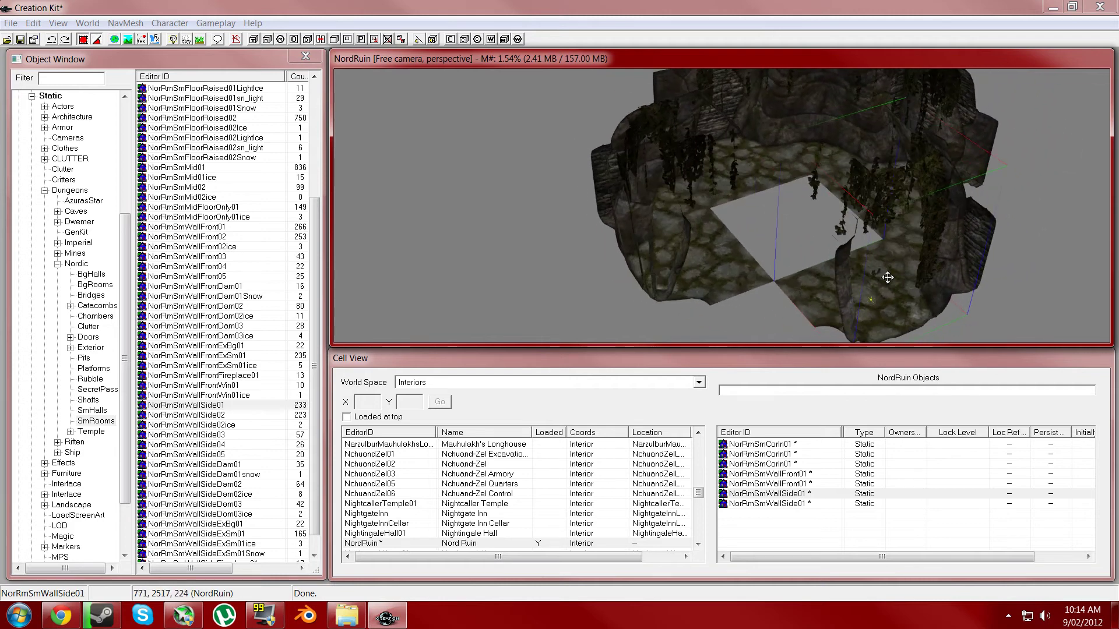
middle_click_drag(850, 289, 669, 120, "shift")
left_click(657, 115)
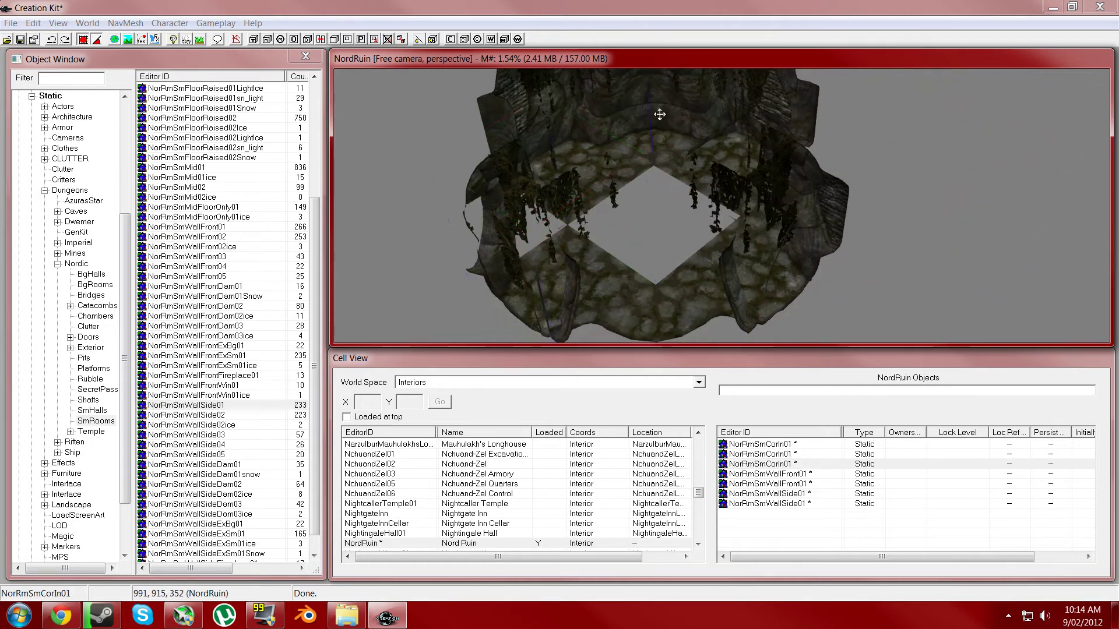
right_click(657, 114)
left_click(696, 243)
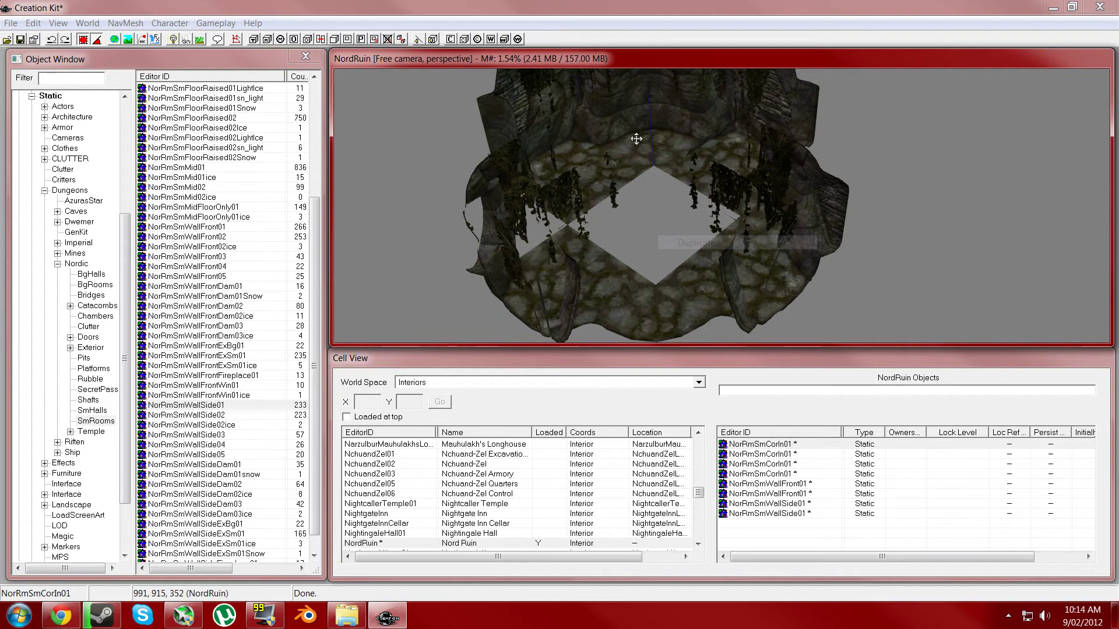
left_click_drag(606, 128, 505, 192)
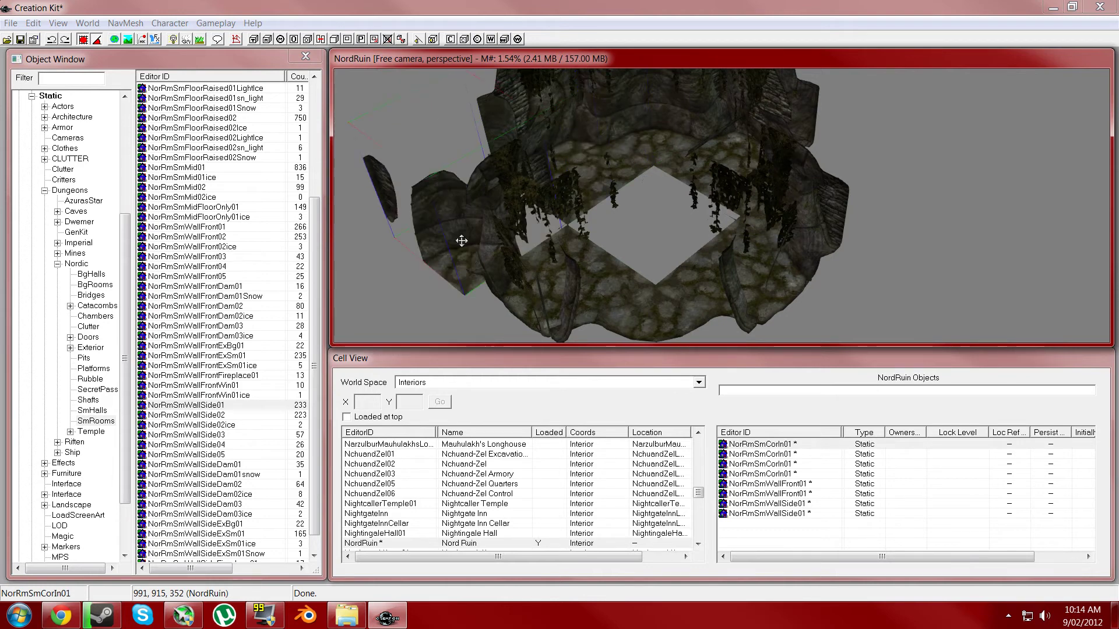
right_click_drag(461, 241, 483, 226)
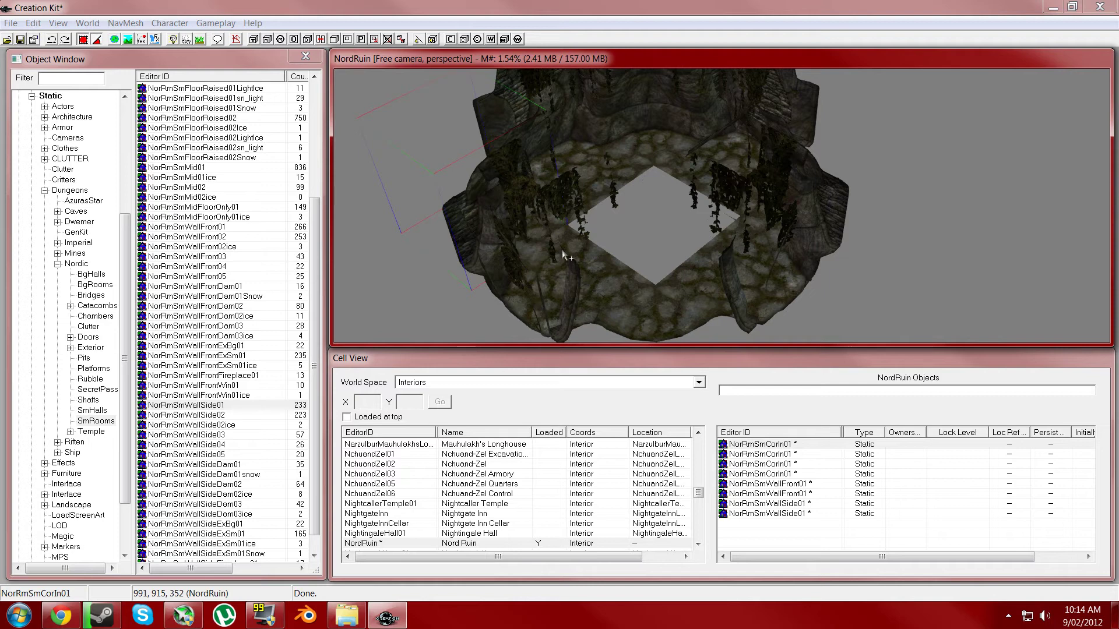
middle_click_drag(661, 216, 613, 228, "shift")
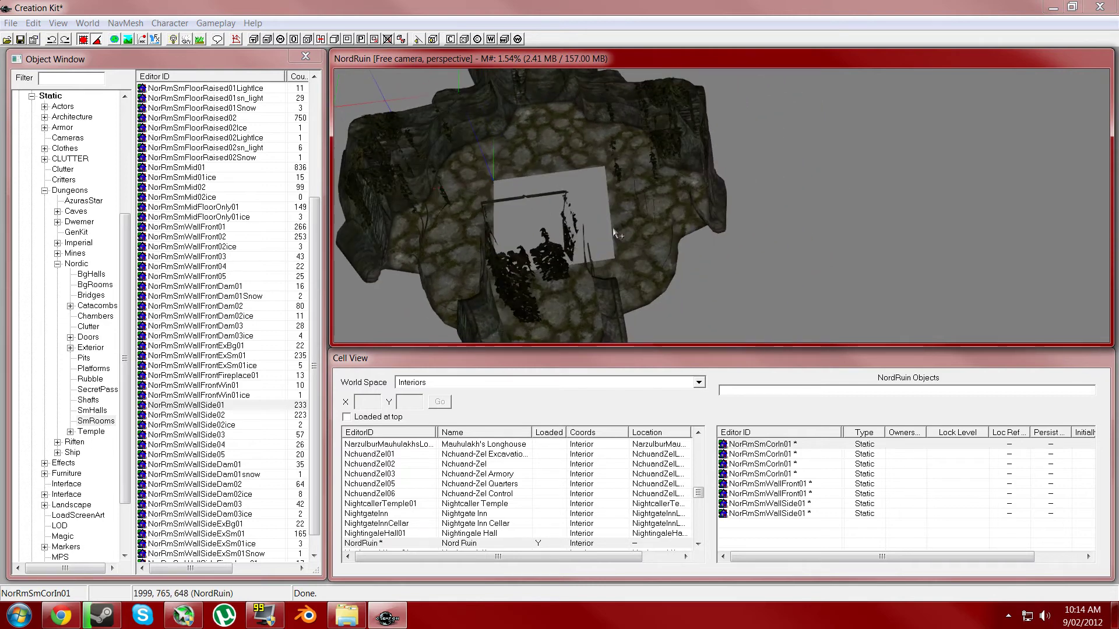
left_click(532, 183)
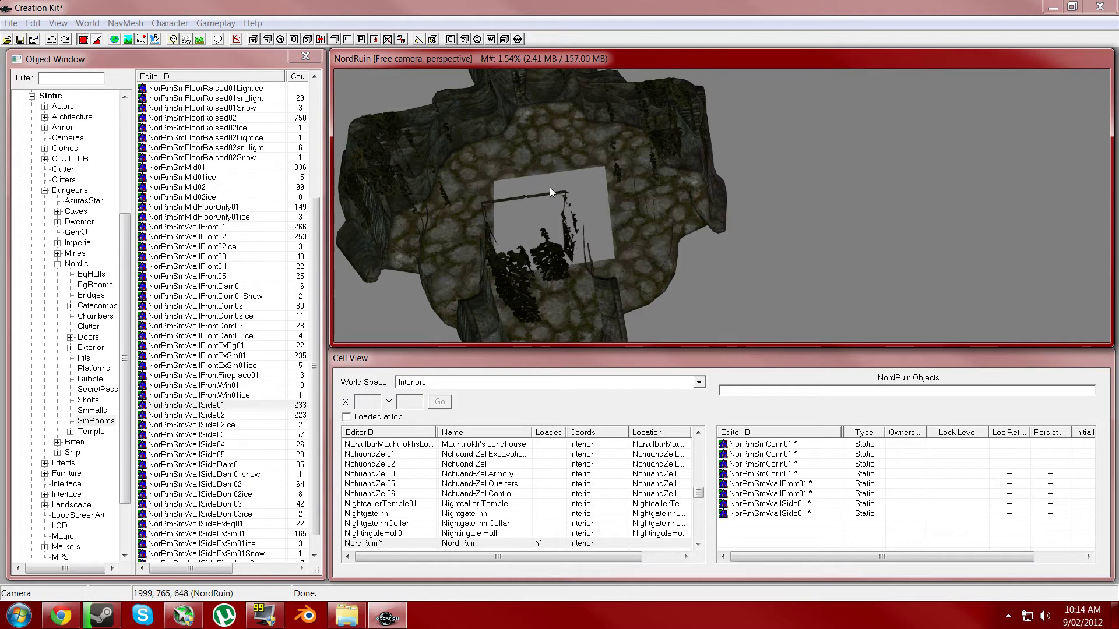
middle_click_drag(471, 245, 507, 231, "shift")
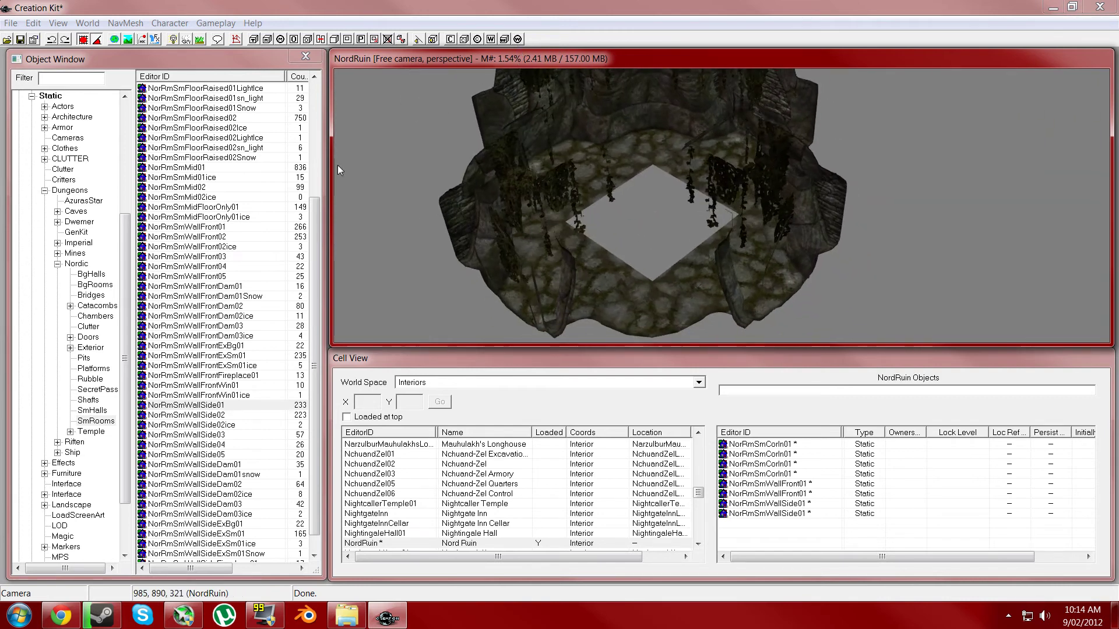
Add a NorRmSmMid01 piece to the cell and move it into the open floor gap at the room's centre.
left_click(187, 169)
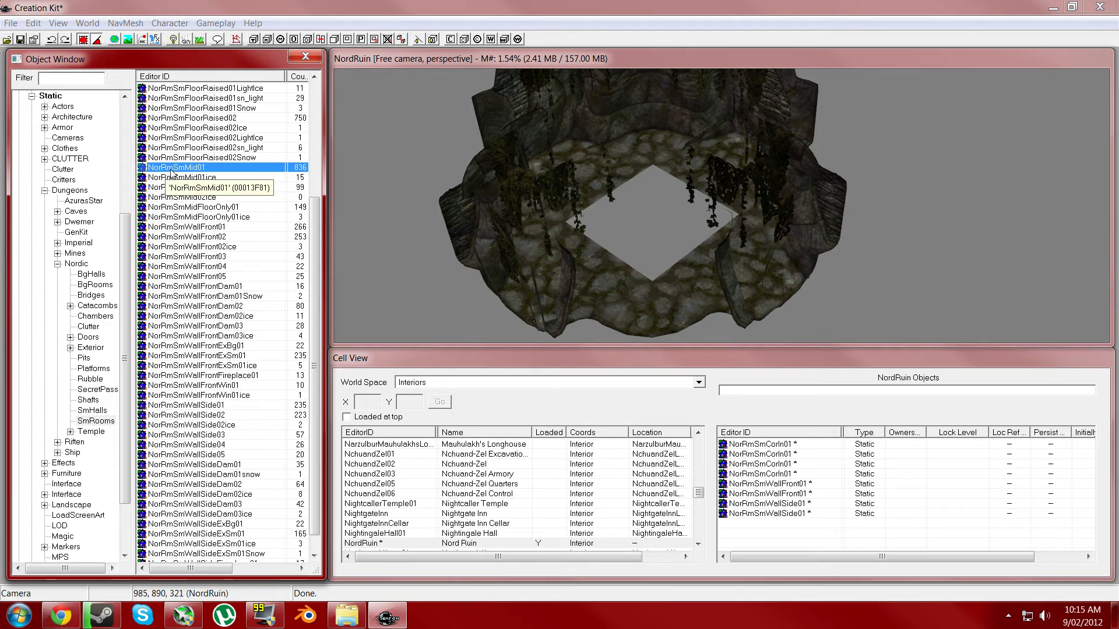
left_click_drag(186, 169, 633, 213)
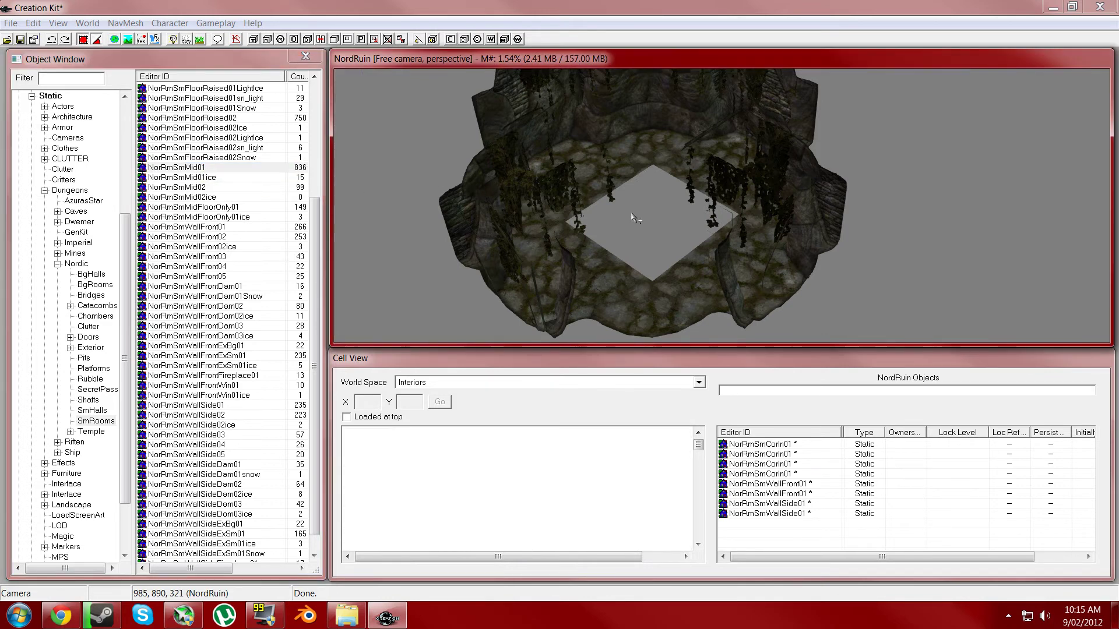
scroll(616, 274, "down", 6)
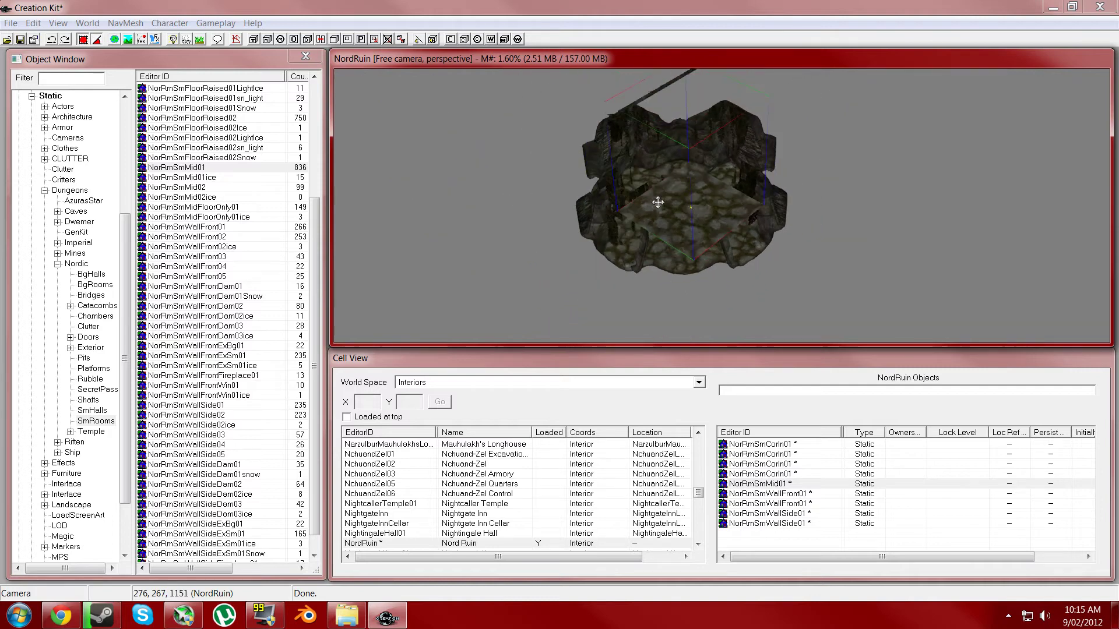
mouse_move(685, 215)
middle_mouse_down("shift")
mouse_move(694, 232)
mouse_move(694, 145)
mouse_move(674, 254)
mouse_move(696, 219)
middle_mouse_up("shift")
left_click_drag(736, 141, 703, 208)
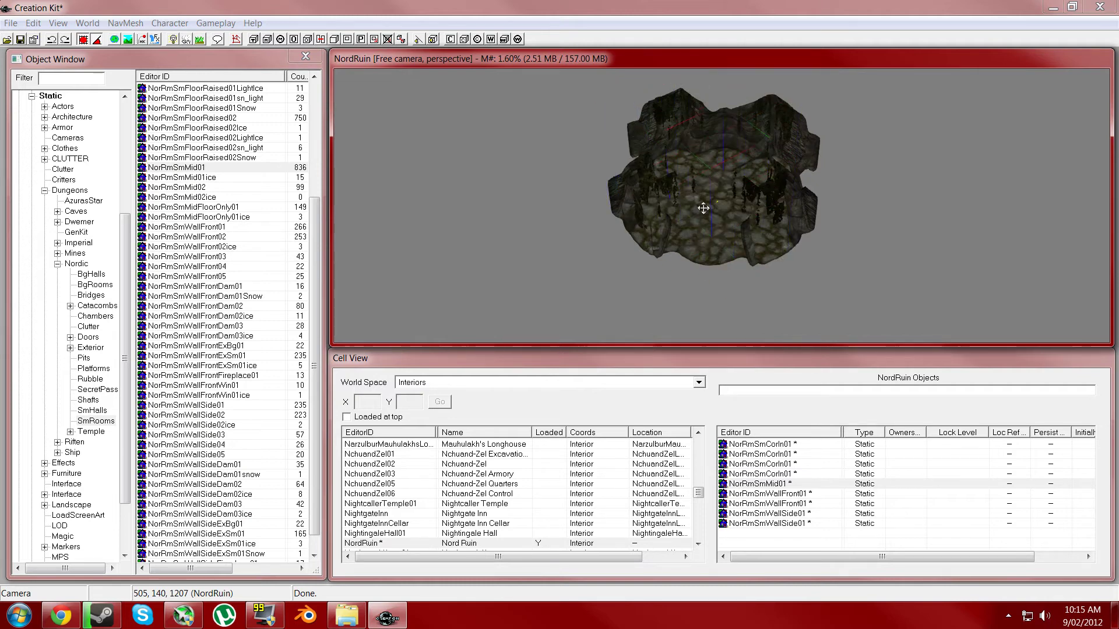
Examine the floor seams around the centre piece and the surrounding walls of the room.
scroll(703, 208, "up", 5)
scroll(705, 207, "up", 4)
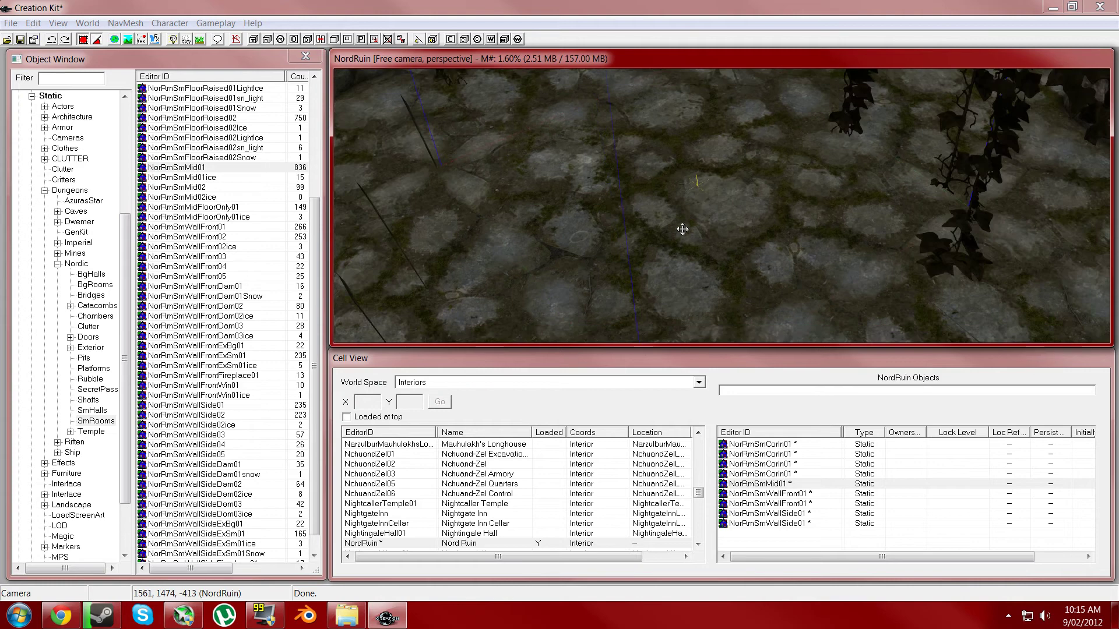
scroll(679, 201, "up", 2)
scroll(684, 256, "down", 6)
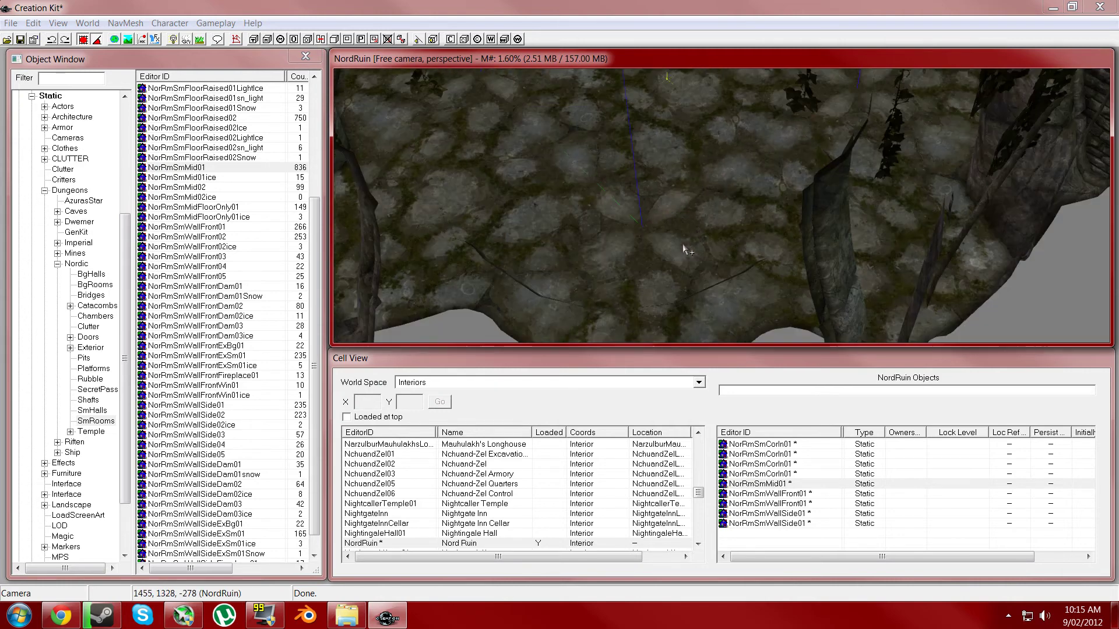
mouse_move(683, 244)
middle_mouse_down()
mouse_move(682, 201)
mouse_move(688, 227)
middle_mouse_up()
scroll(683, 243, "down", 2)
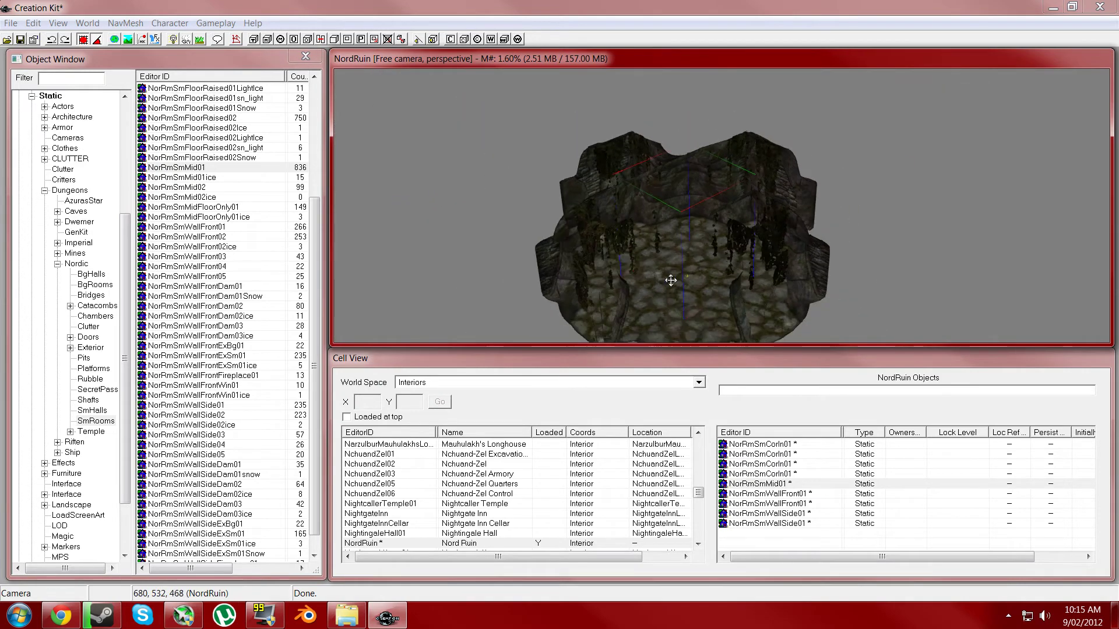
mouse_move(675, 309)
middle_mouse_down()
mouse_move(689, 150)
mouse_move(674, 182)
mouse_move(649, 180)
mouse_move(673, 219)
mouse_move(684, 163)
mouse_move(707, 183)
mouse_move(698, 241)
mouse_move(662, 316)
middle_mouse_up()
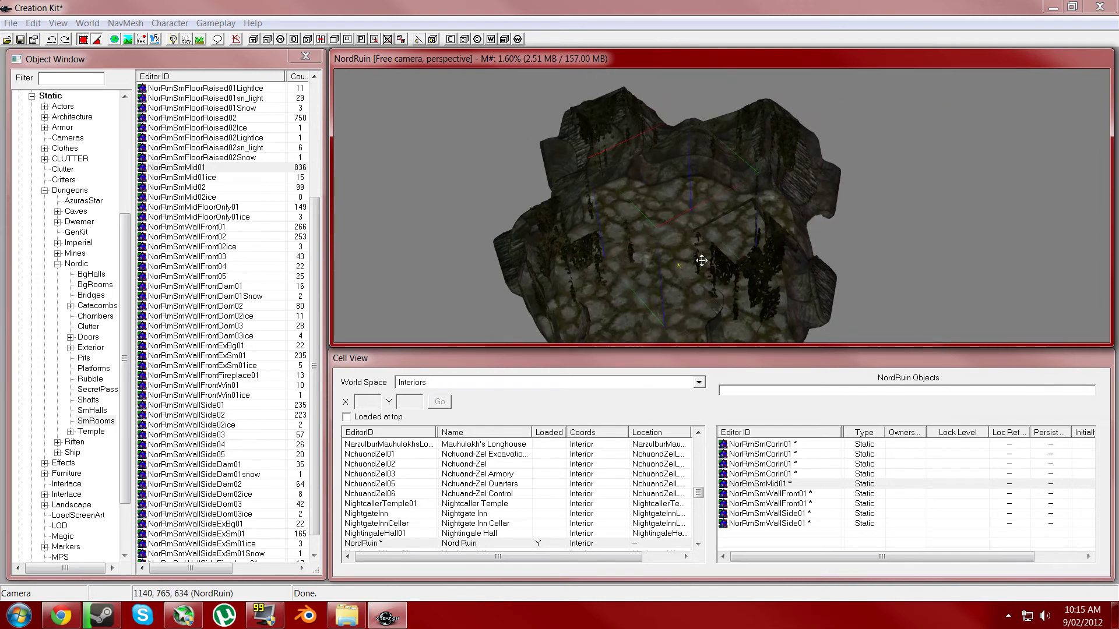
left_click(799, 150)
left_click(591, 106)
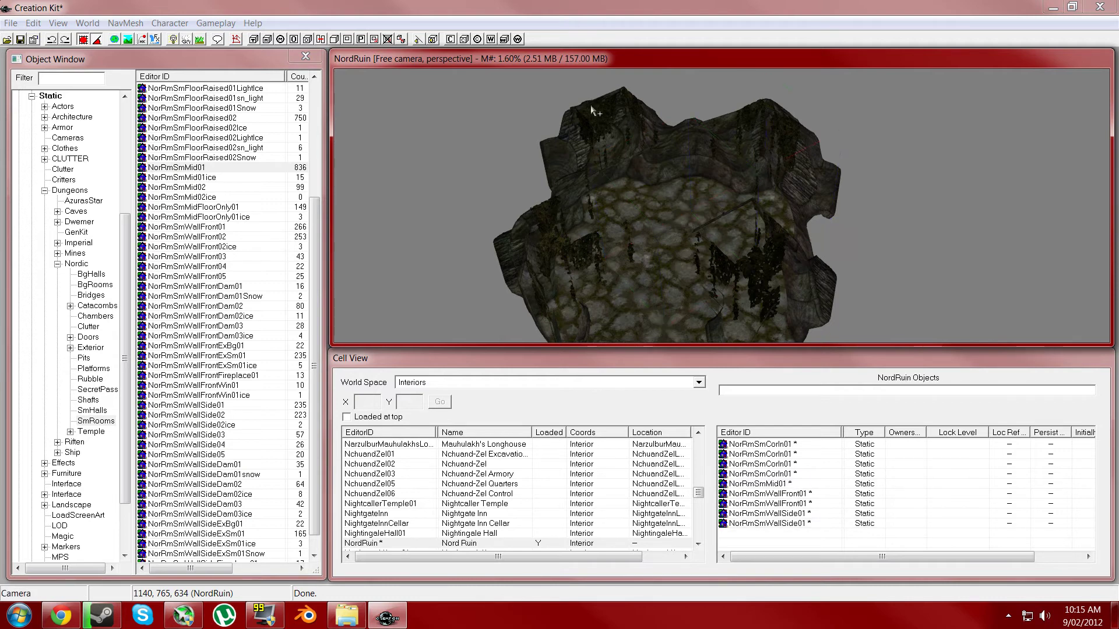
Delete one NorRmSmWallSide01 piece to open up that side of the room.
left_click(790, 125)
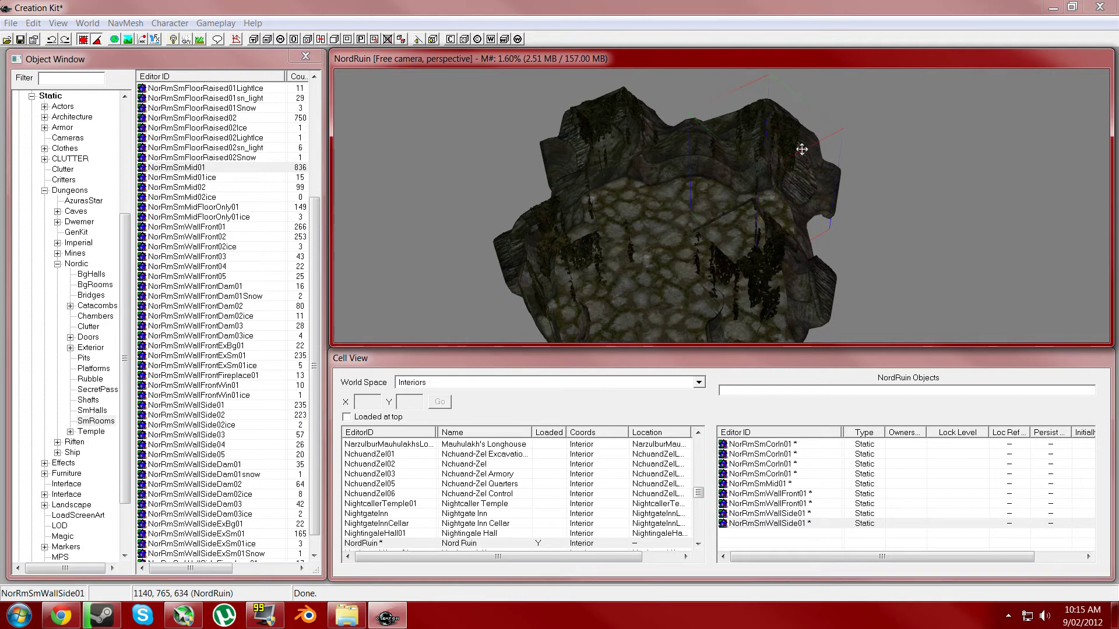
left_click(767, 525)
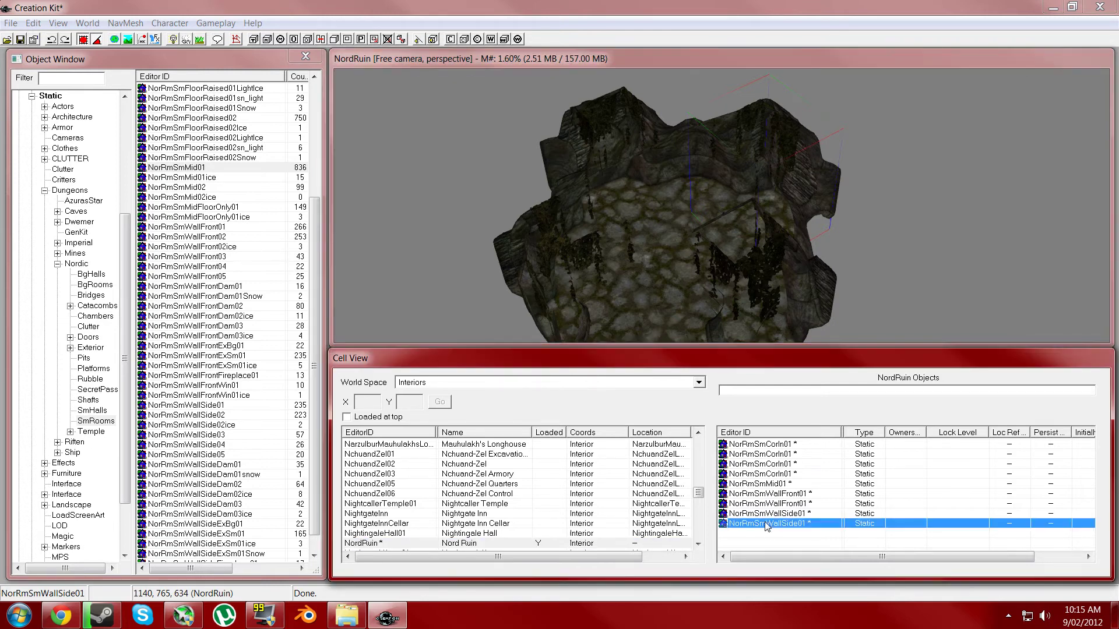
left_click(776, 143)
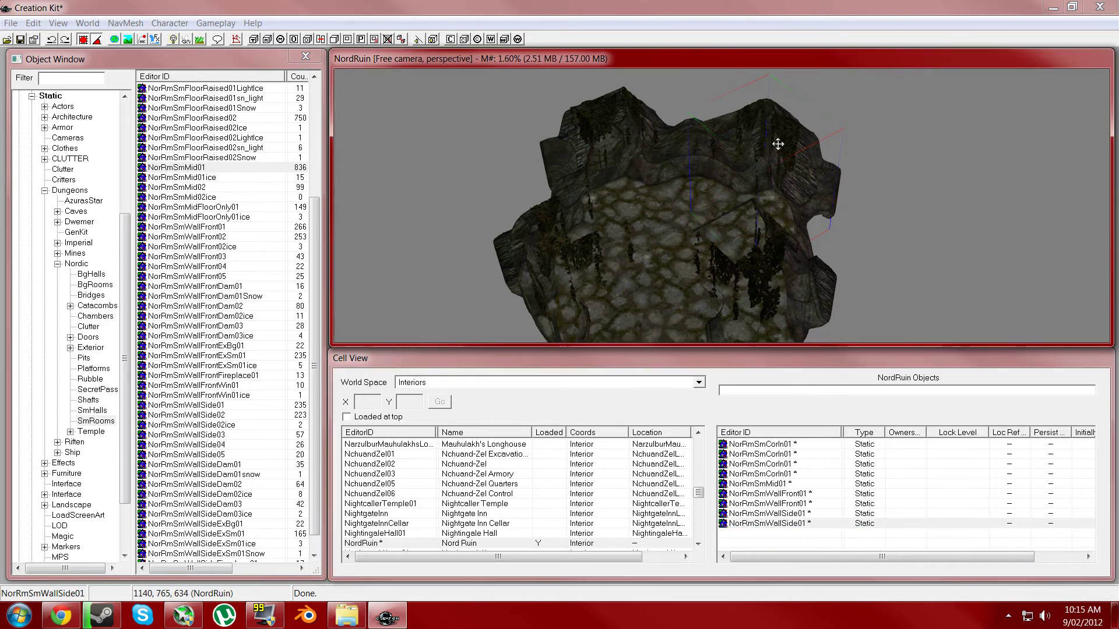
key("Delete")
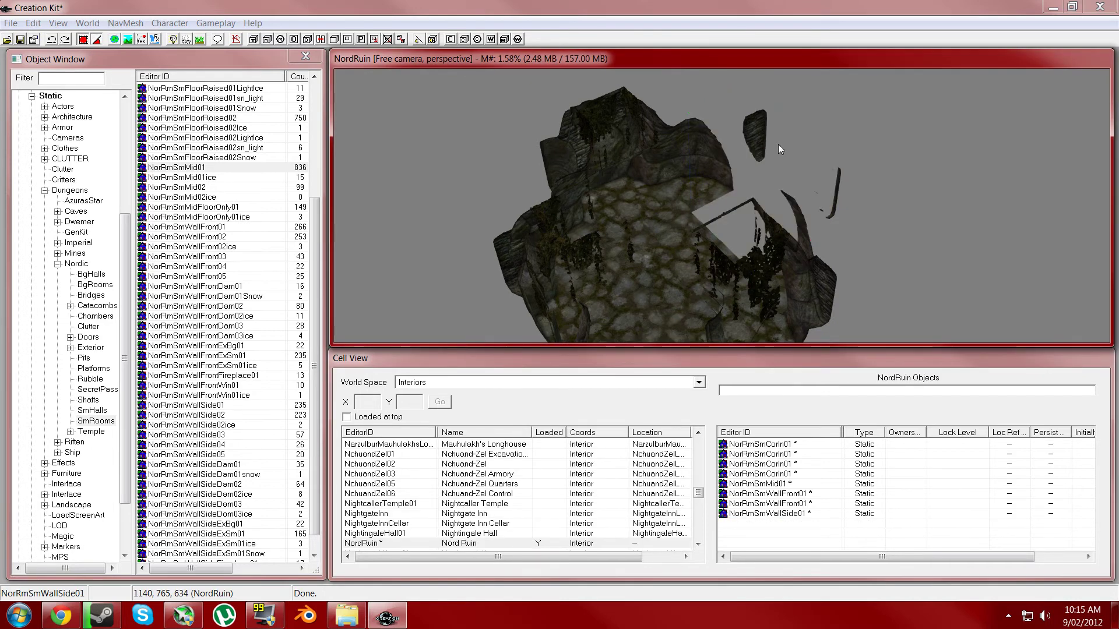
Find the NorRmSmWallSideExSm01 exit wall among the small room statics and add it to the cell near the open side.
left_click_drag(315, 247, 319, 93)
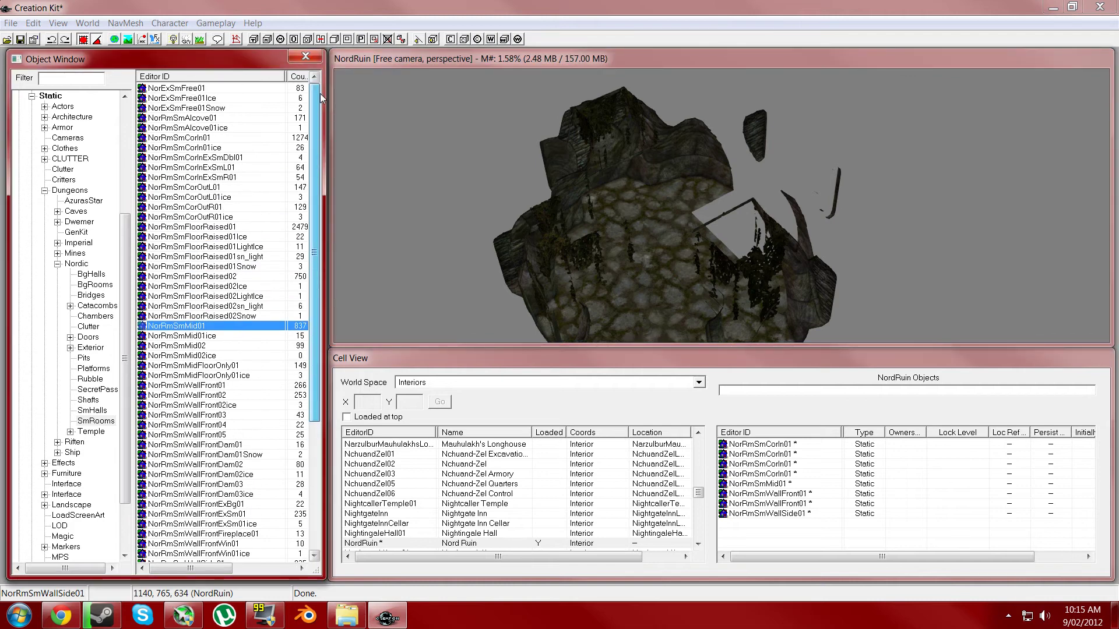
left_click(182, 90)
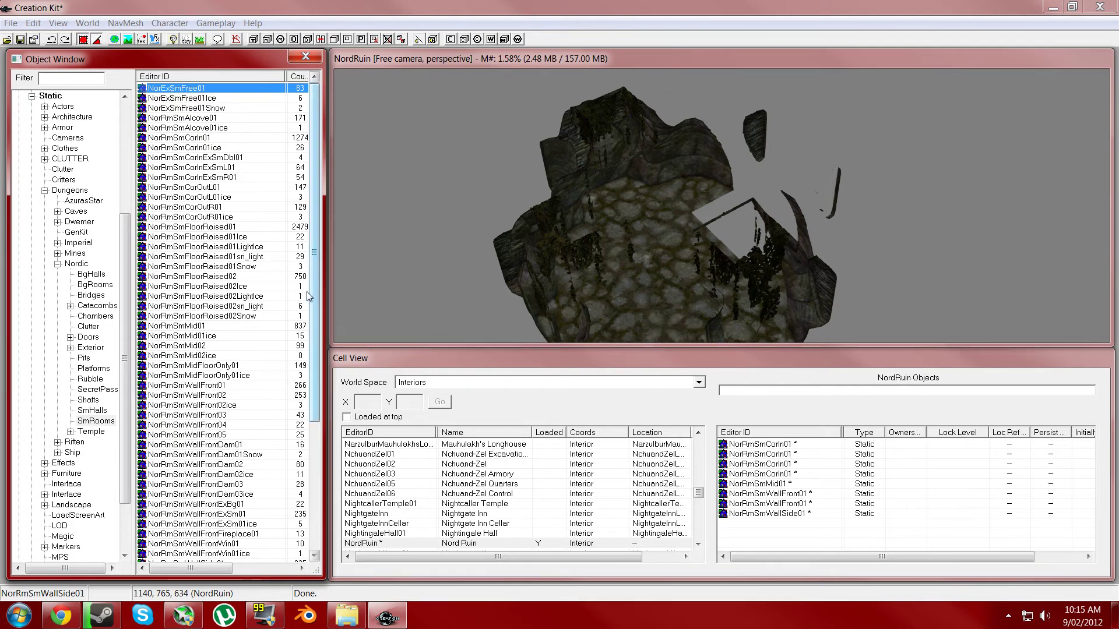
scroll(311, 365, "down", 3)
left_click(230, 419)
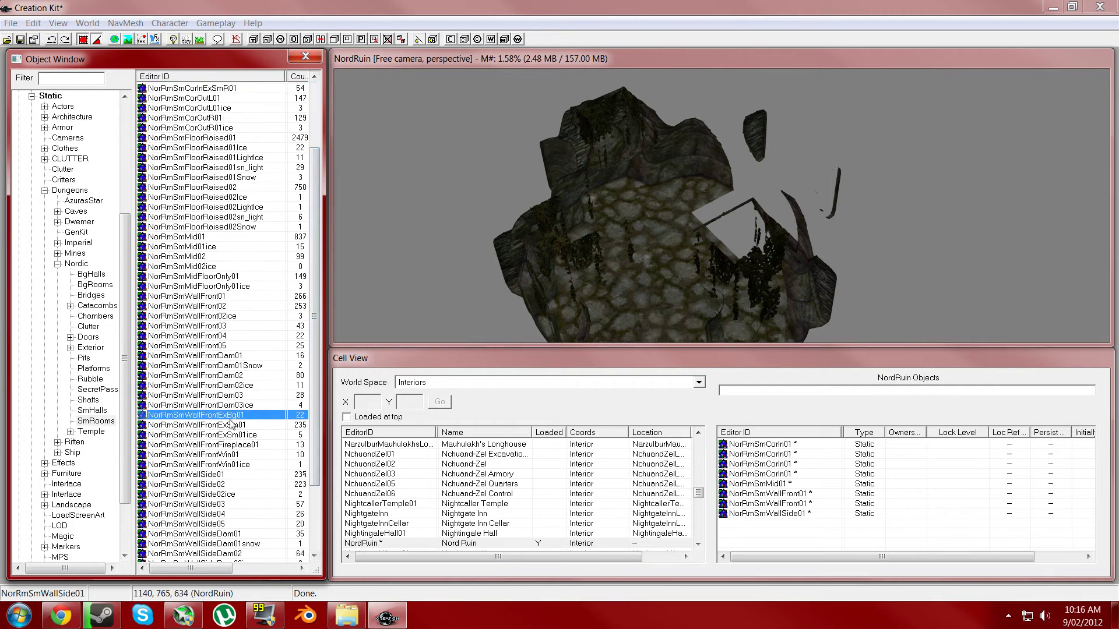
left_click(226, 426)
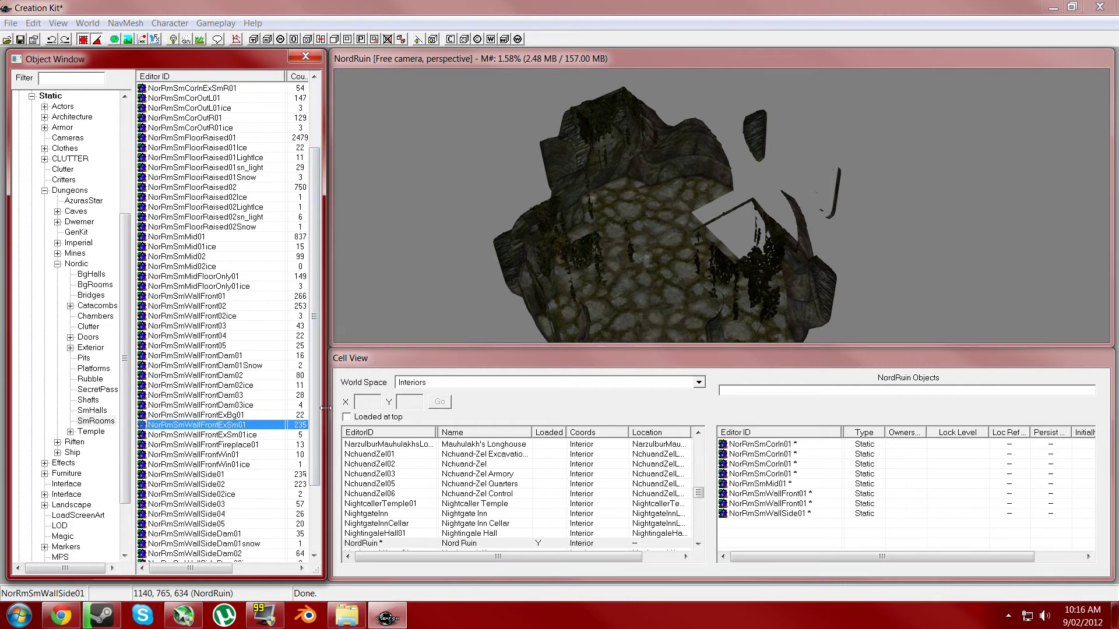
scroll(325, 408, "down", 3)
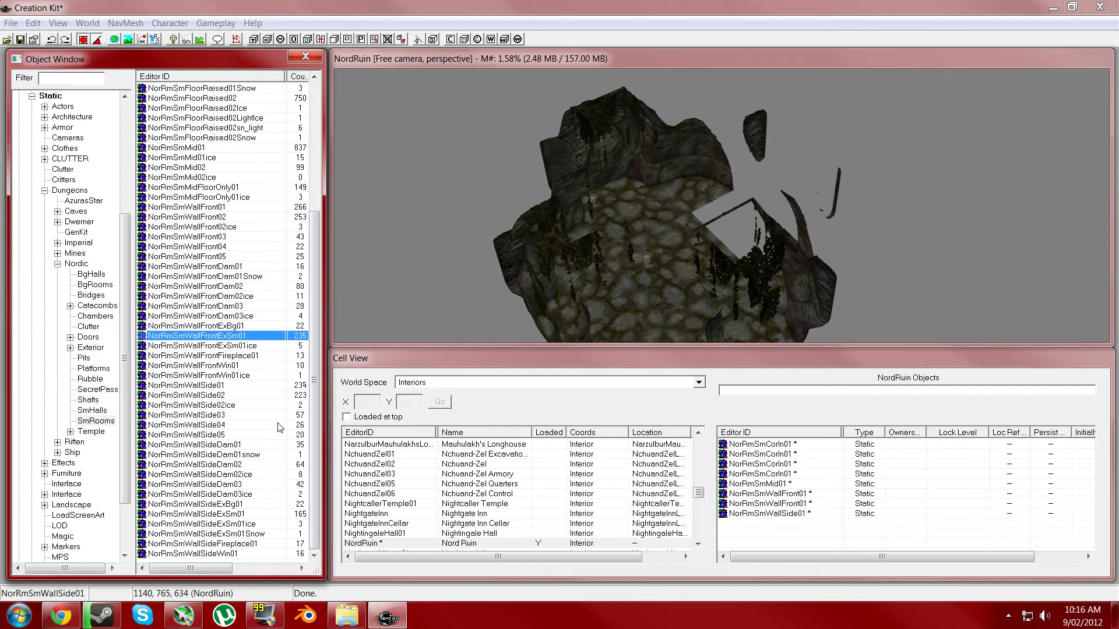
left_click(236, 515)
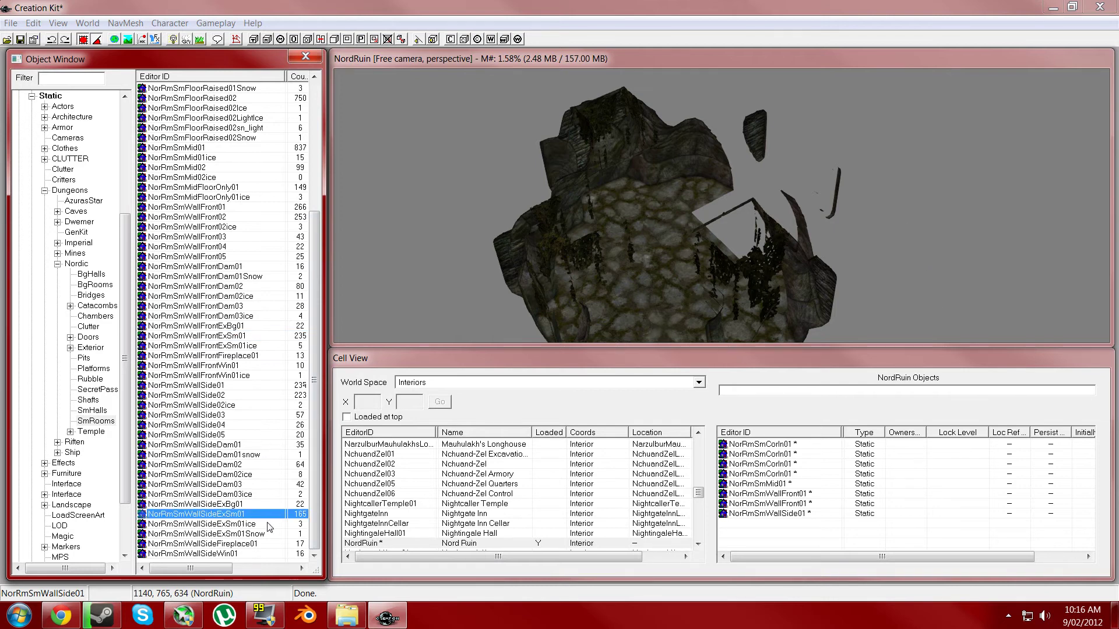
left_click_drag(803, 172, 805, 166)
Move the NorRmSmWallSideExSm01 piece into the gap left by the deleted wall and rotate it to line up with the adjoining corners.
mouse_move(782, 55)
left_mouse_down()
mouse_move(763, 254)
mouse_move(781, 54)
left_mouse_up()
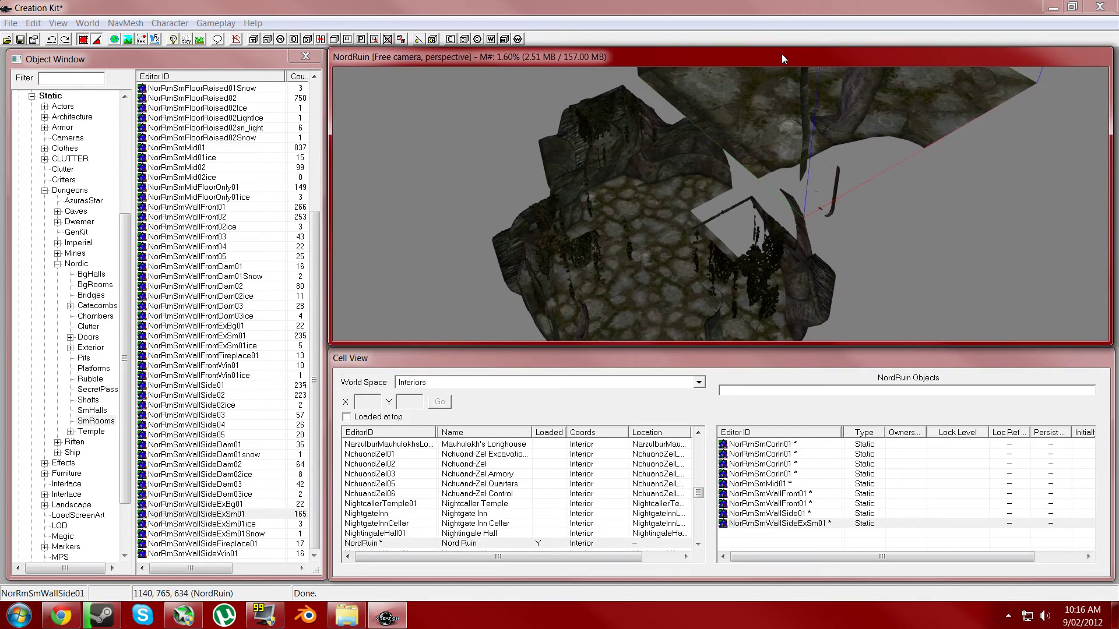
left_click_drag(775, 117, 731, 218)
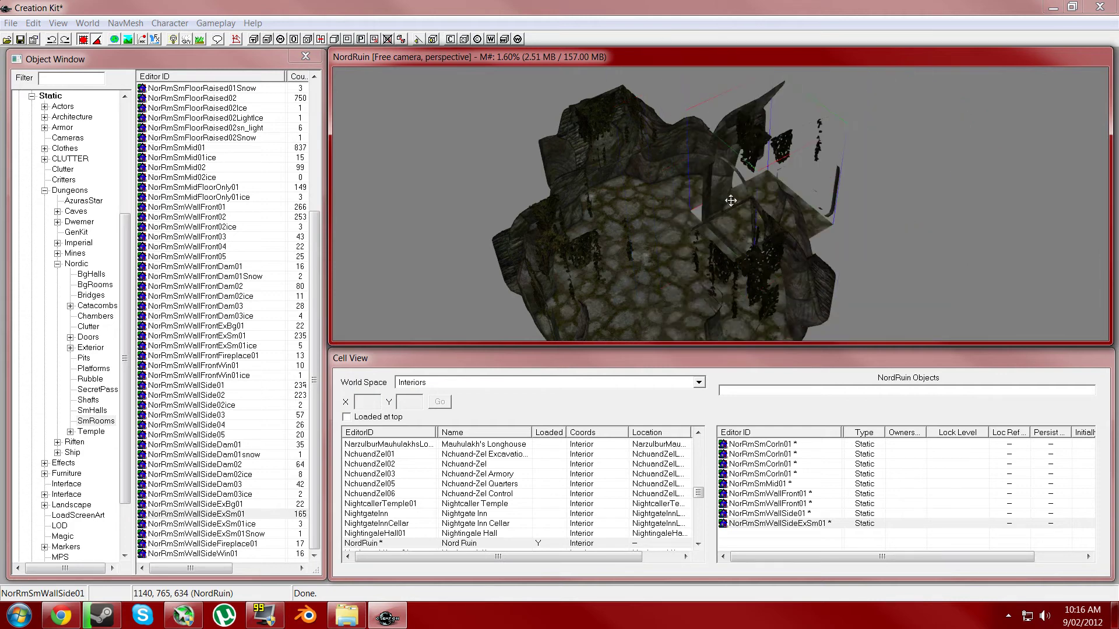
right_click_drag(731, 200, 786, 201)
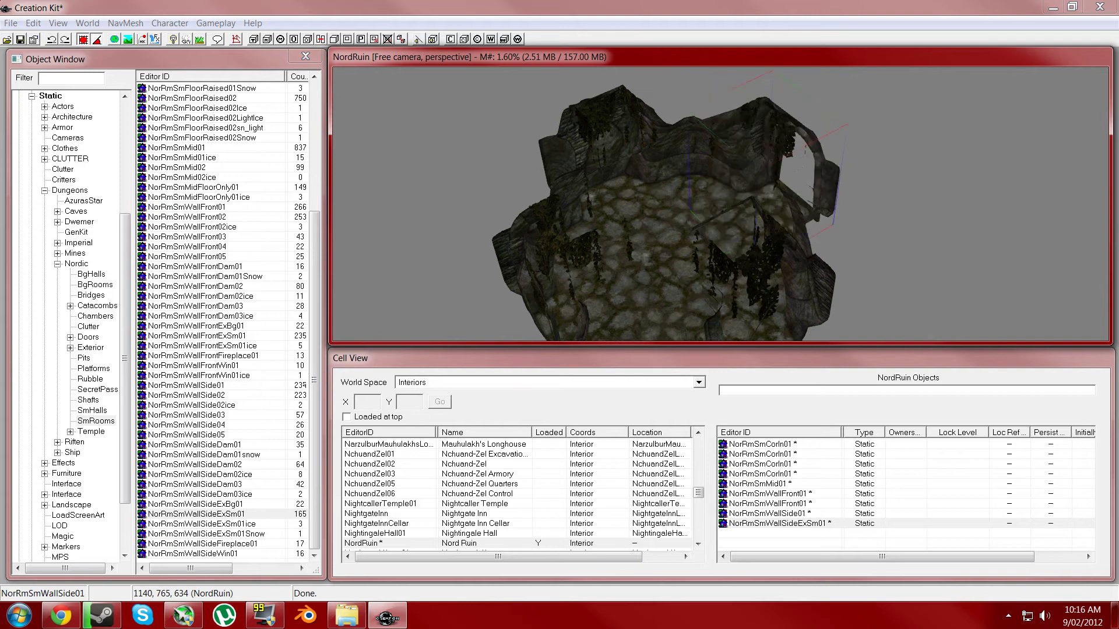
Examine the new doorway and its joins with the neighbouring corner pieces from inside and outside the room.
mouse_move(731, 192)
middle_mouse_down("shift")
mouse_move(699, 229)
mouse_move(658, 238)
mouse_move(687, 204)
mouse_move(705, 235)
mouse_move(736, 181)
middle_mouse_up("shift")
scroll(789, 147, "up", 5)
mouse_move(789, 148)
middle_mouse_down("shift")
mouse_move(814, 152)
mouse_move(799, 169)
mouse_move(803, 161)
middle_mouse_up("shift")
scroll(811, 165, "down", 3)
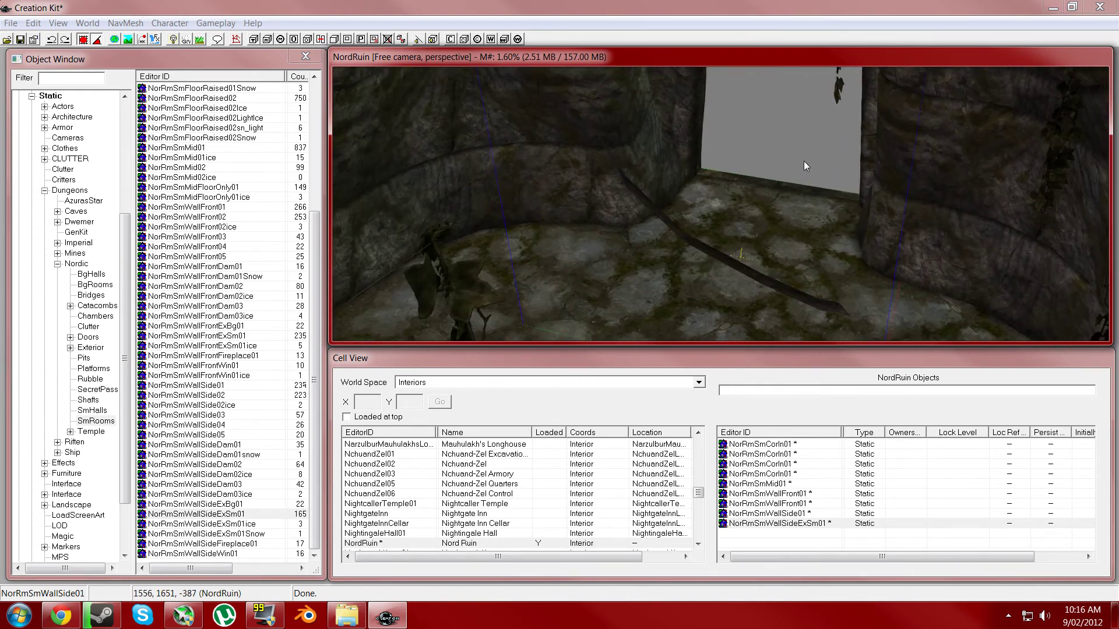
scroll(802, 163, "down", 6)
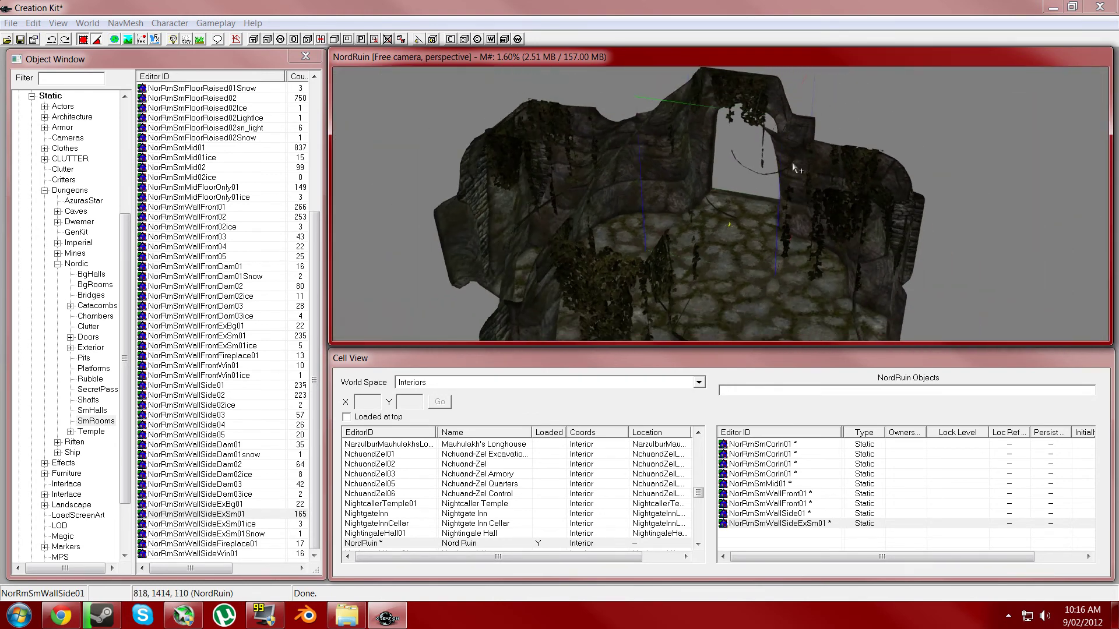
left_click(736, 134)
scroll(736, 134, "up", 1)
scroll(739, 203, "down", 4)
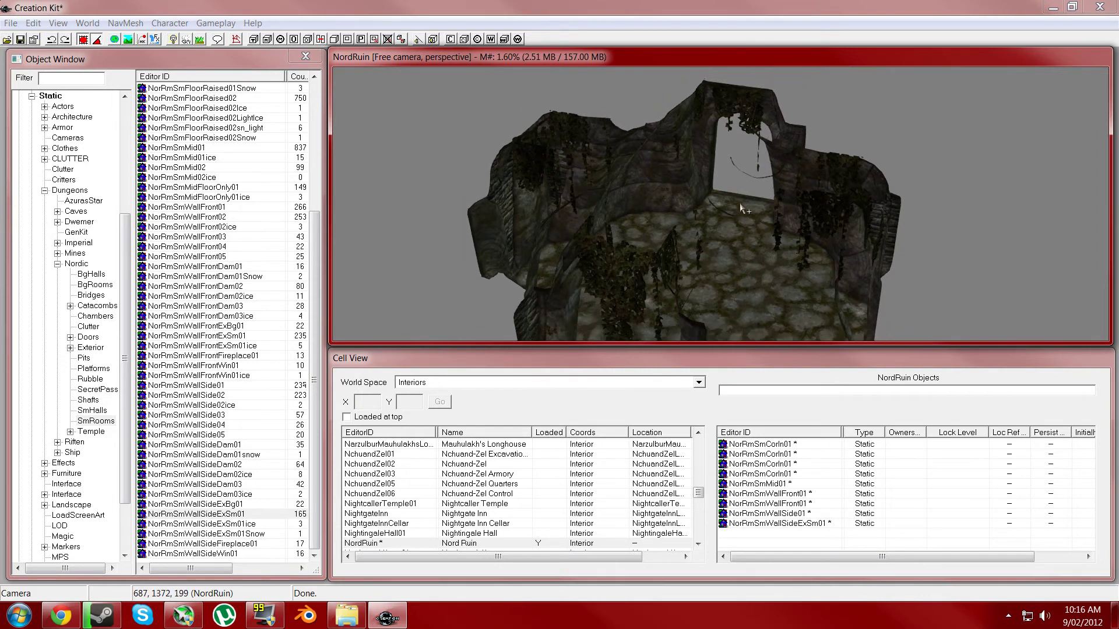
Find NorHallSm1wayEndExSm01 among the Nordic small hall statics and add it to the cell near the exit doorway.
left_click(93, 411)
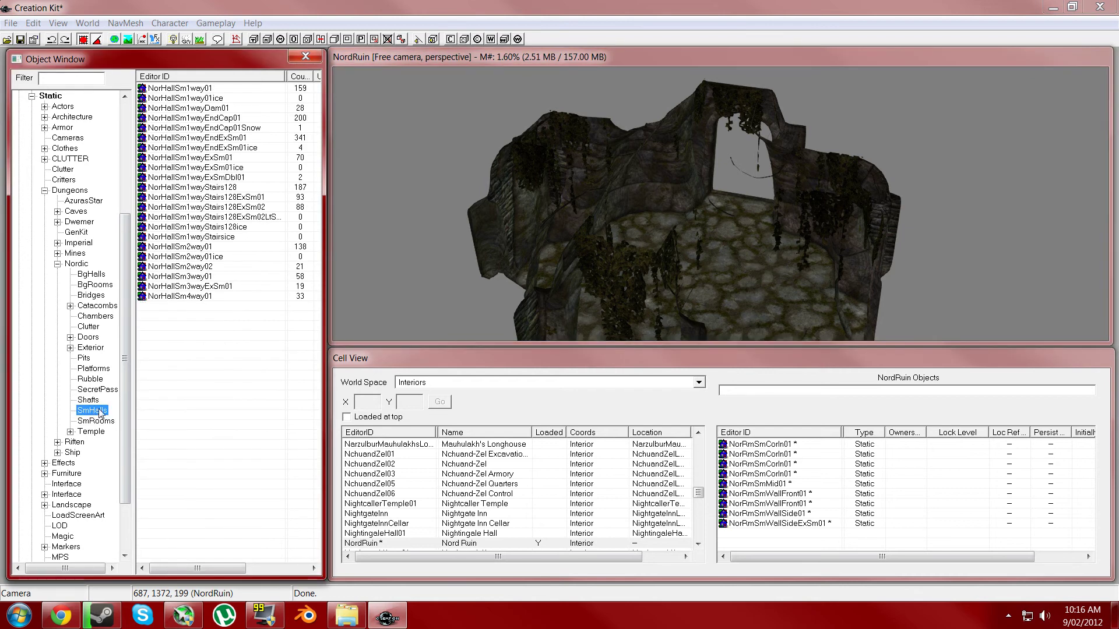
left_click(190, 88)
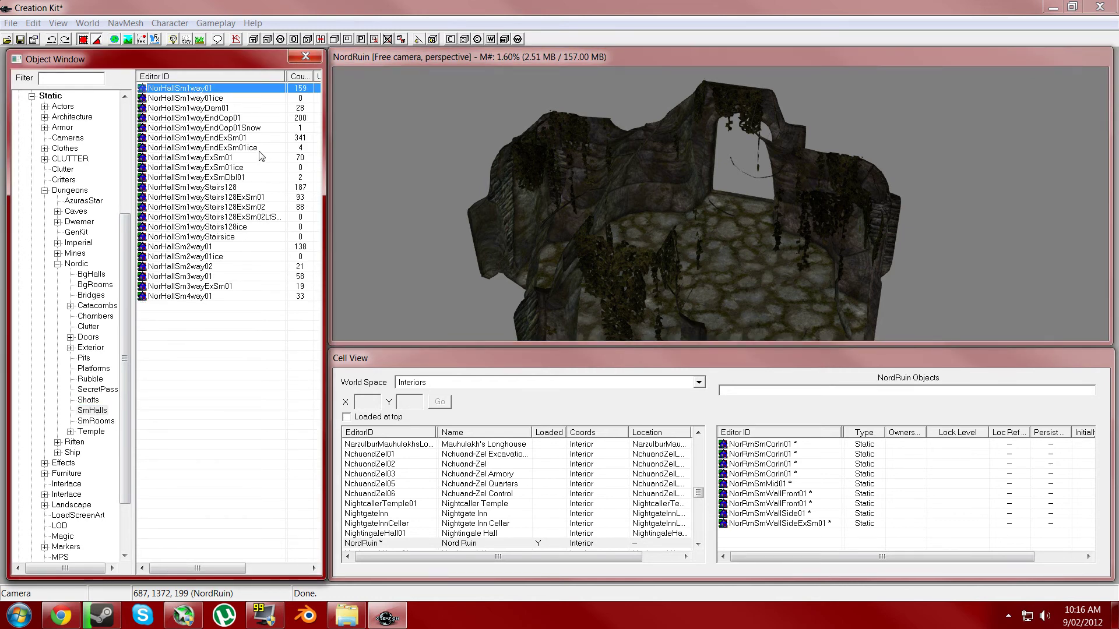
left_click(229, 138)
left_click_drag(204, 141, 537, 145)
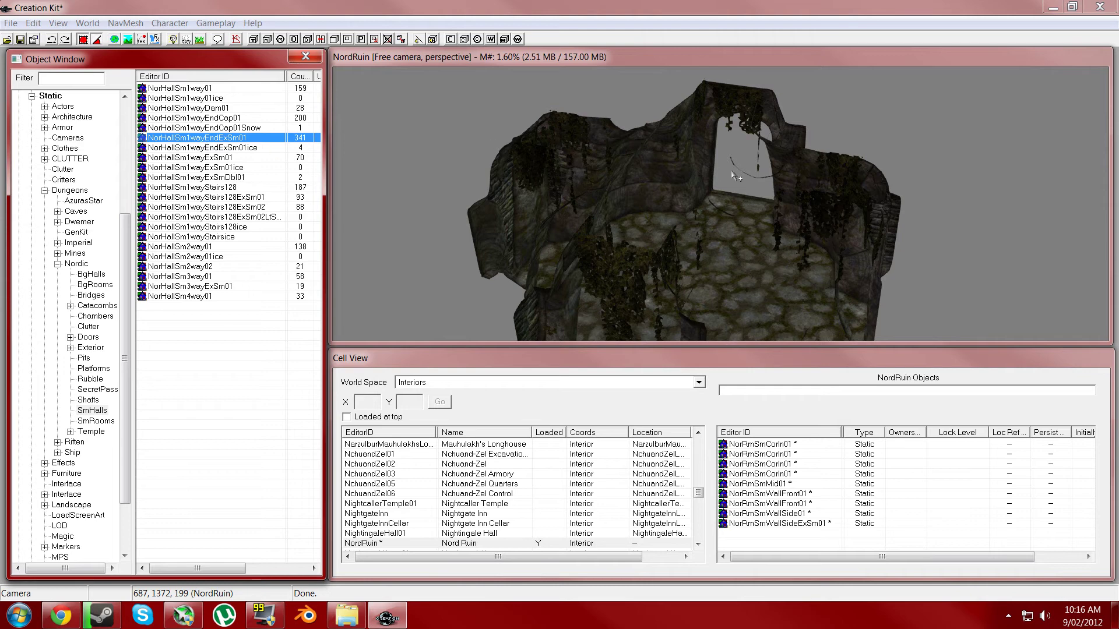
left_click_drag(735, 175, 743, 166)
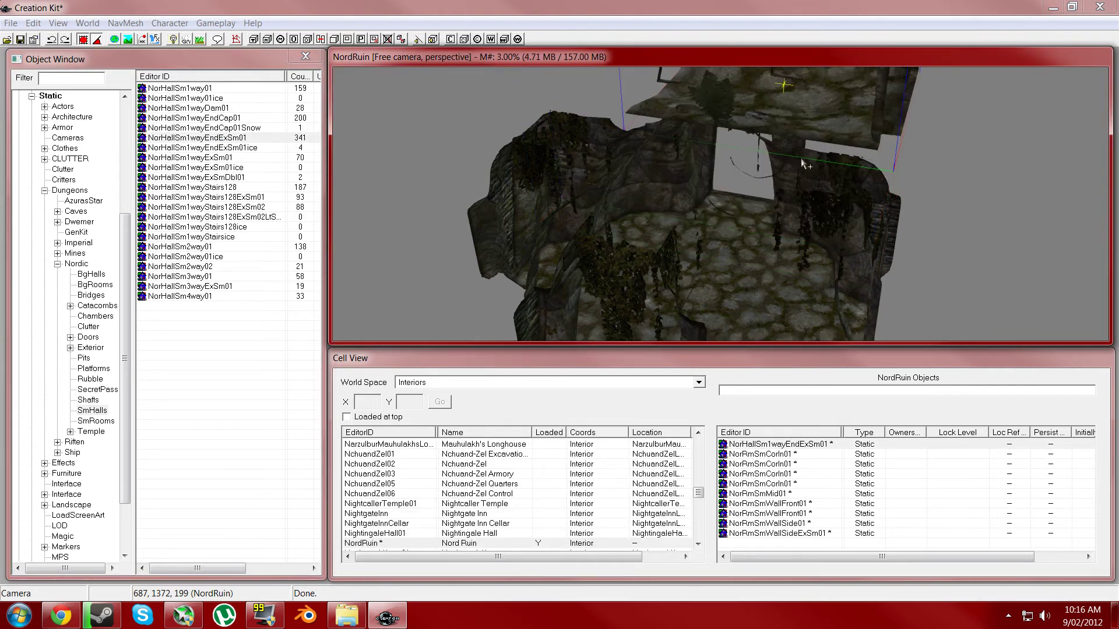
Move the NorHallSm1wayEndExSm01 piece up to the exit doorway and rotate it so the hallway leads out of the room.
left_click_drag(785, 84, 749, 204)
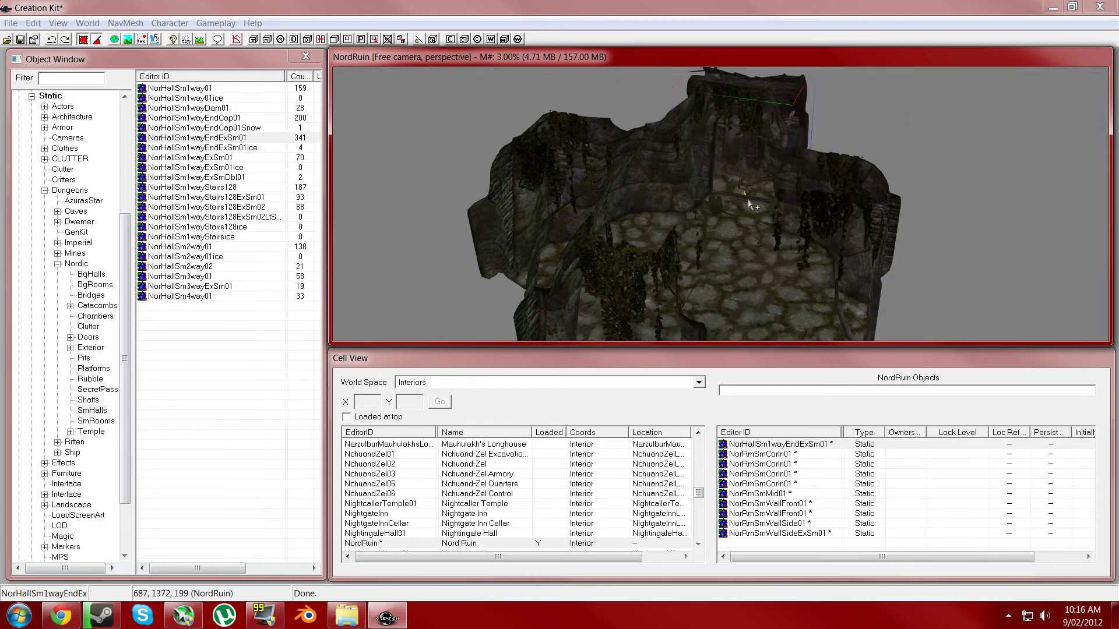
right_click_drag(760, 169, 798, 169)
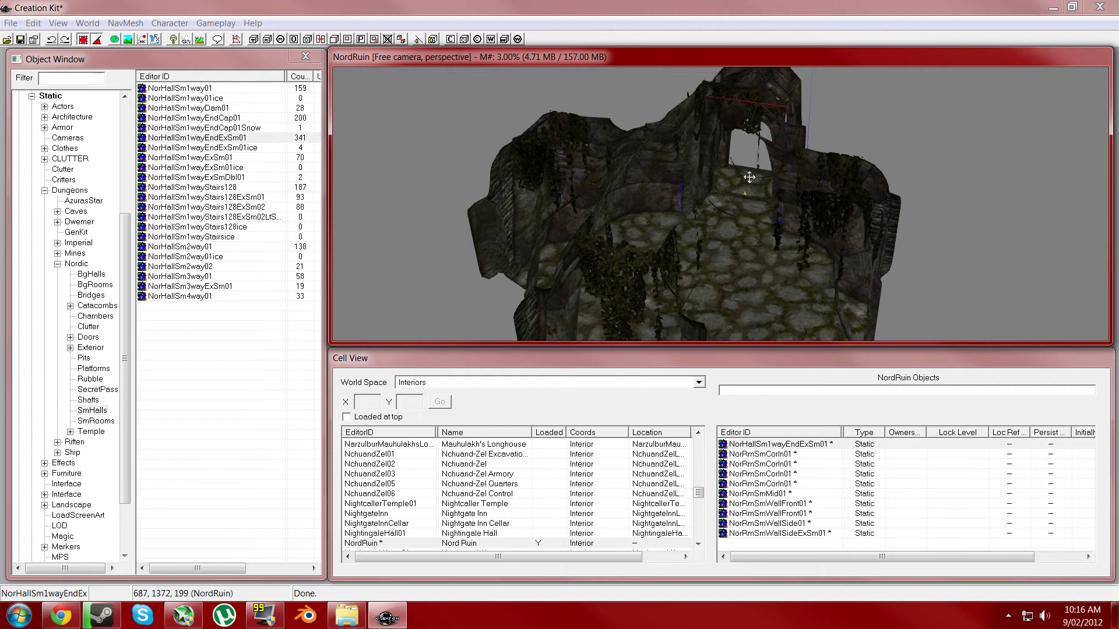
left_click_drag(744, 193, 758, 169)
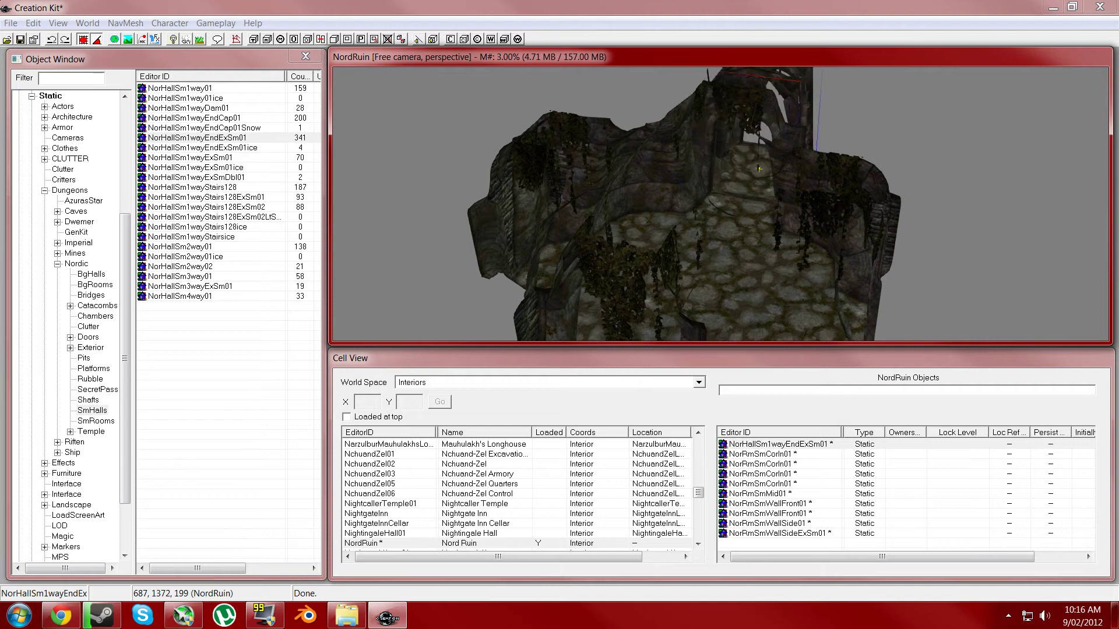
Examine the first hallway piece and its join with the room's doorway from several angles.
mouse_move(788, 152)
middle_mouse_down("shift")
mouse_move(809, 138)
mouse_move(794, 155)
mouse_move(809, 149)
middle_mouse_up("shift")
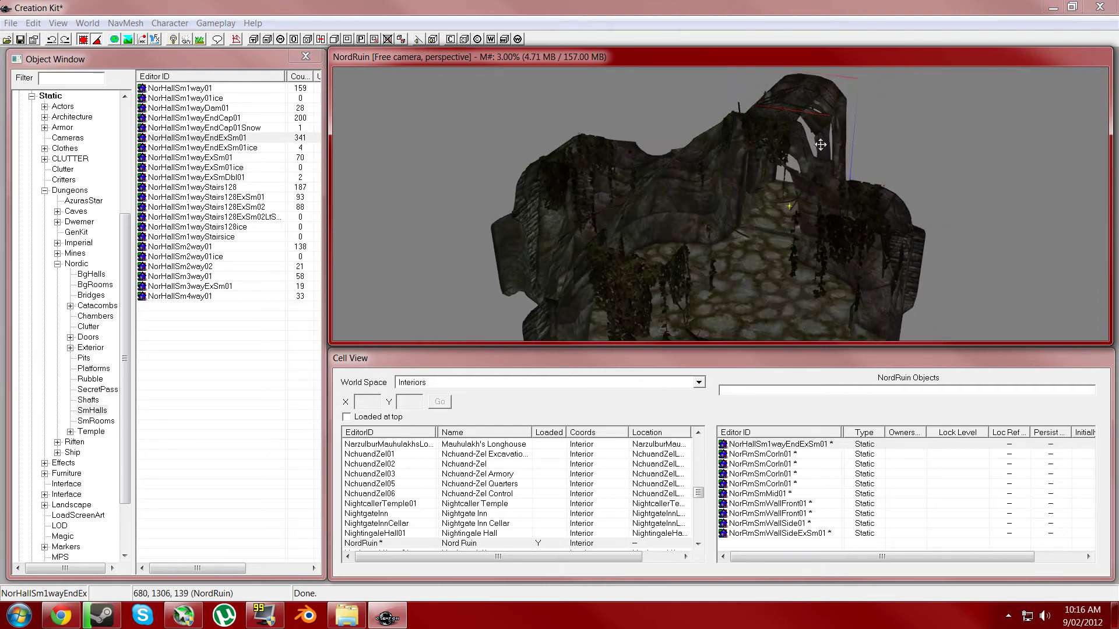
scroll(830, 169, "up", 5)
right_click_drag(877, 249, 903, 249)
middle_click_drag(883, 263, 924, 236)
scroll(924, 236, "down", 5)
middle_click_drag(619, 267, 451, 323)
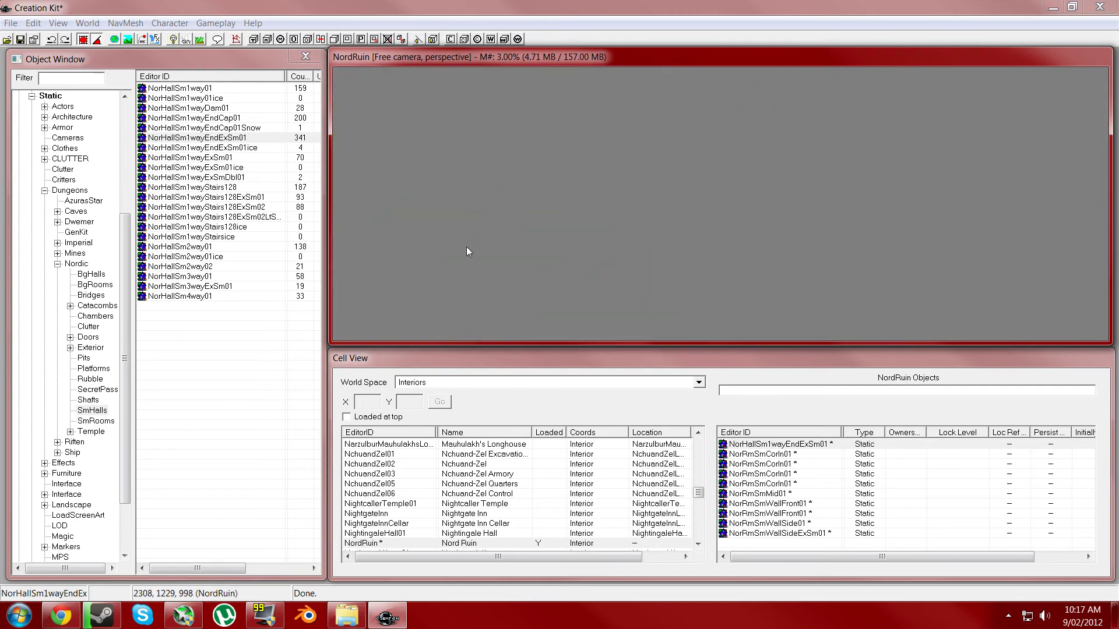
middle_click_drag(466, 248, 536, 231)
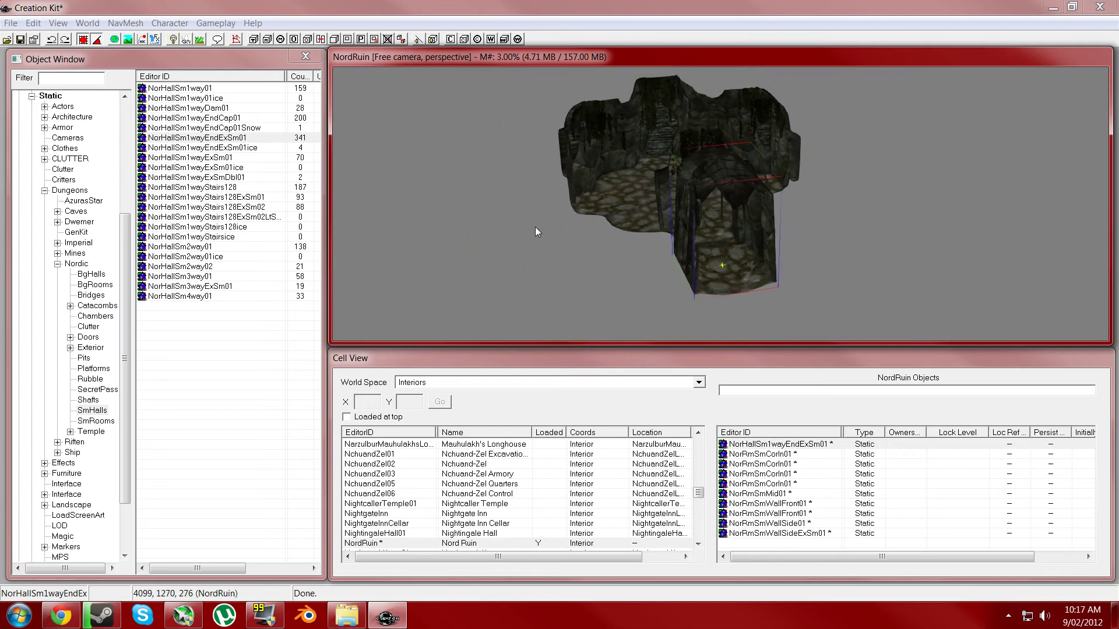
Add a NorHallSm1wayStairs128 piece to the cell in front of the hallway's open end.
scroll(535, 227, "down", 1)
left_click_drag(233, 187, 529, 283)
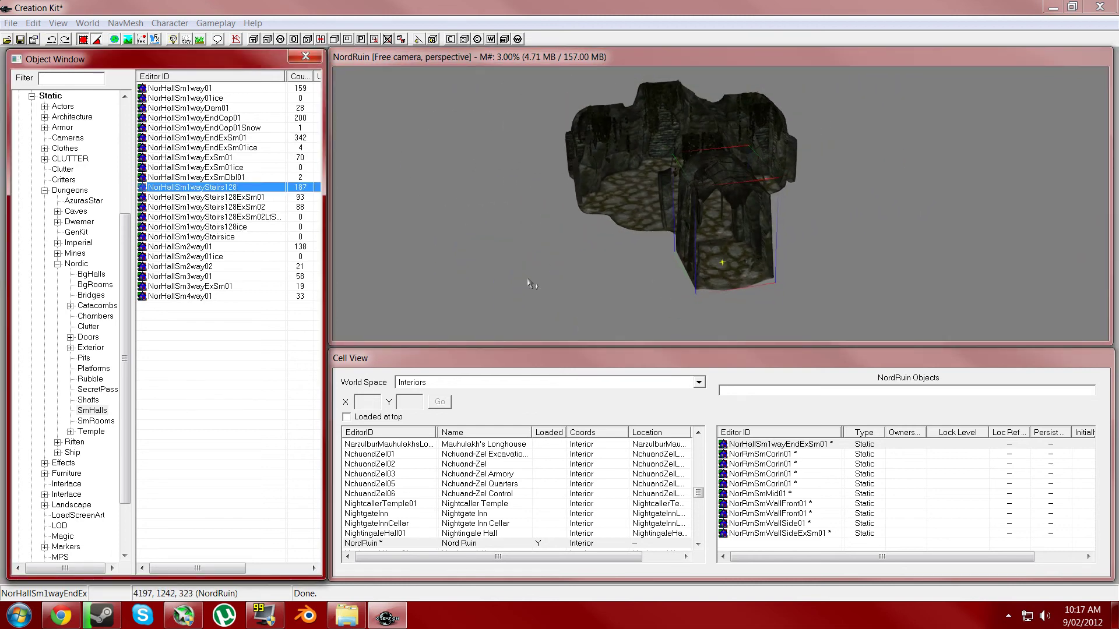
left_click_drag(750, 320, 751, 318)
key("shift")
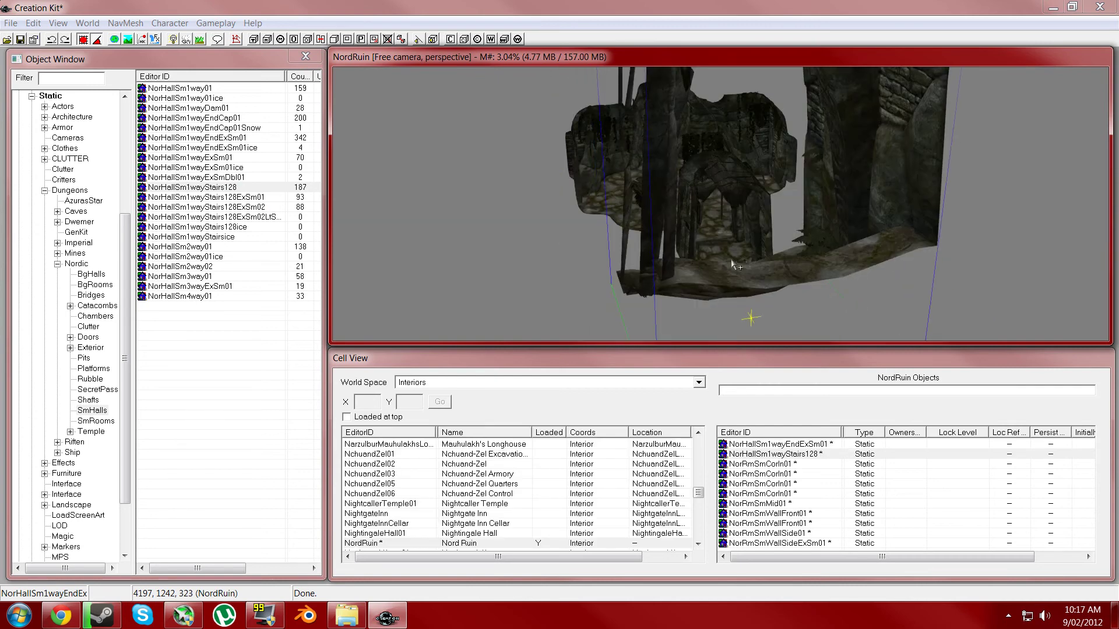
Move the NorHallSm1wayStairs128 piece against the hallway's open end, matching its position and height to the first hallway piece.
left_click_drag(722, 295, 769, 279)
middle_click_drag(763, 241, 750, 132, "shift")
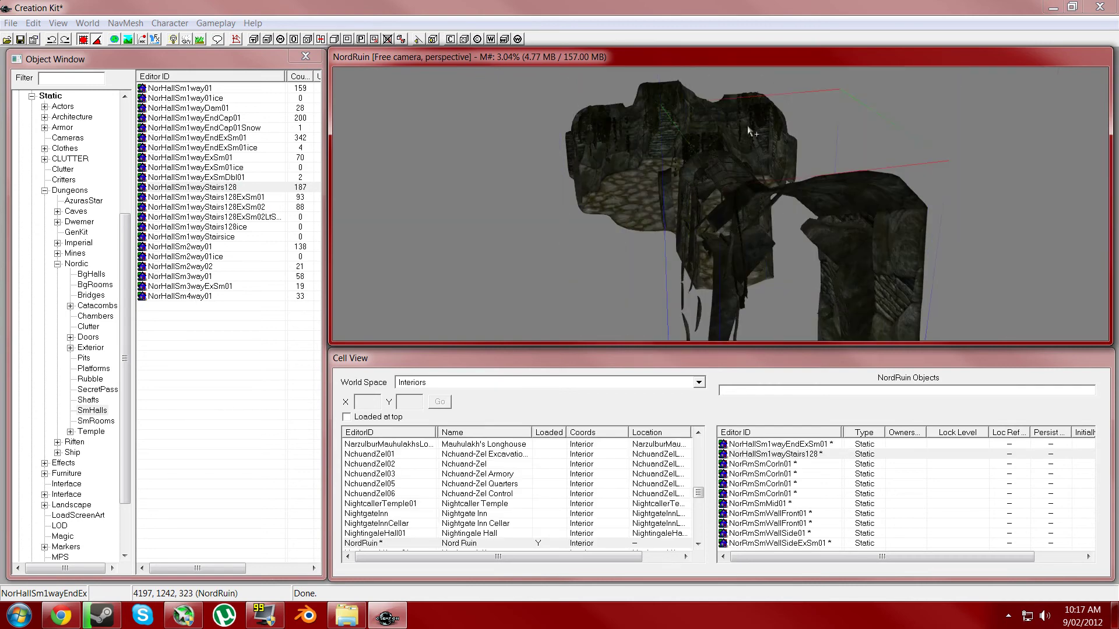
left_click(821, 166)
left_click(845, 305)
left_click_drag(844, 305, 773, 284)
left_click_drag(812, 147, 781, 269)
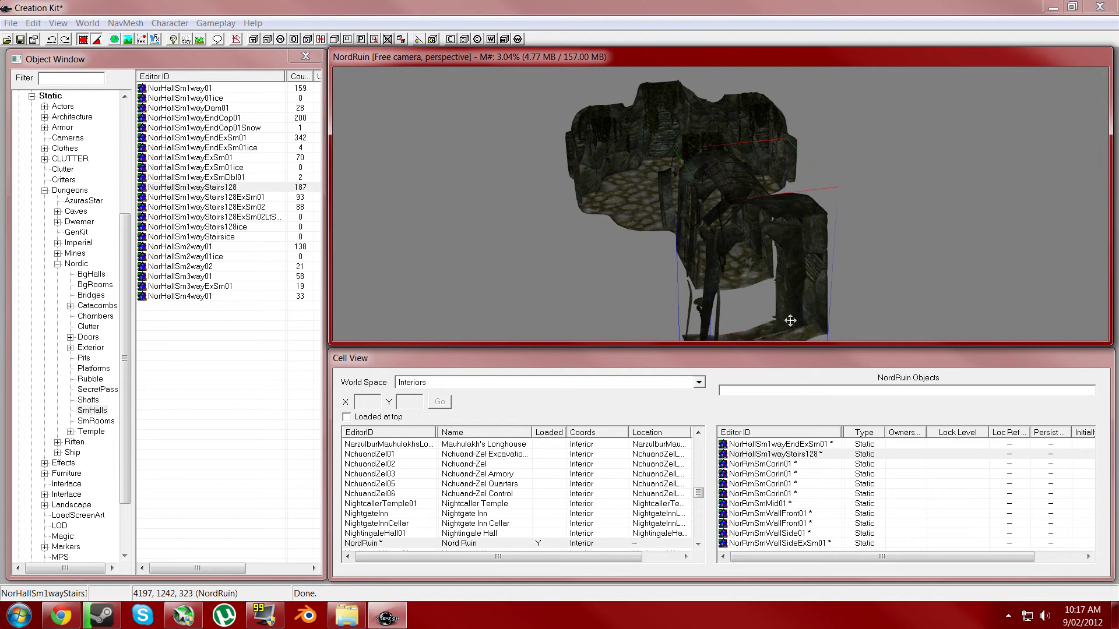
left_click_drag(789, 320, 782, 289)
middle_click_drag(783, 289, 645, 299, "shift")
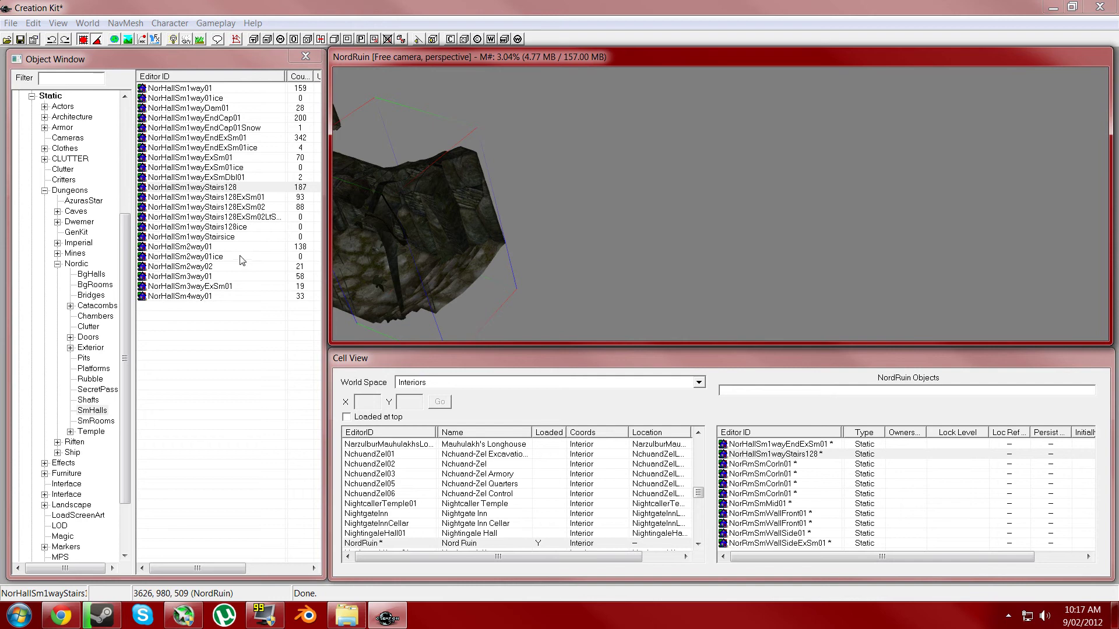
Try a NorHallSm1wayExSm01 piece at the far end of the stairs, moving and rotating it, and delete it.
left_click(227, 118)
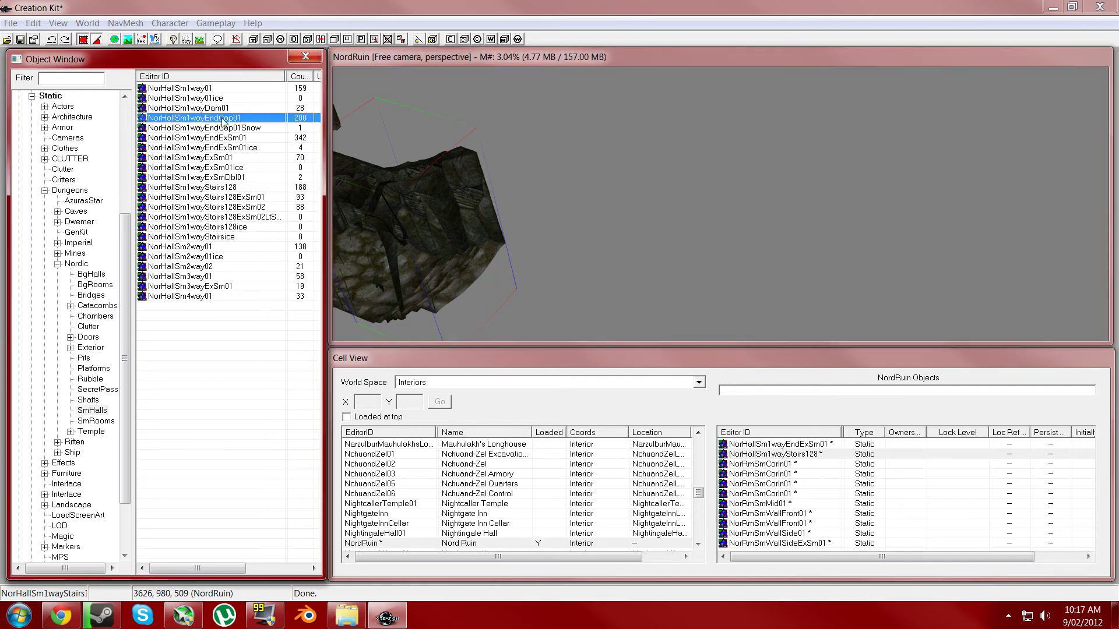
left_click_drag(229, 161, 536, 304)
middle_click_drag(507, 286, 580, 317)
left_click_drag(603, 289, 721, 196)
left_click_drag(648, 349, 472, 276)
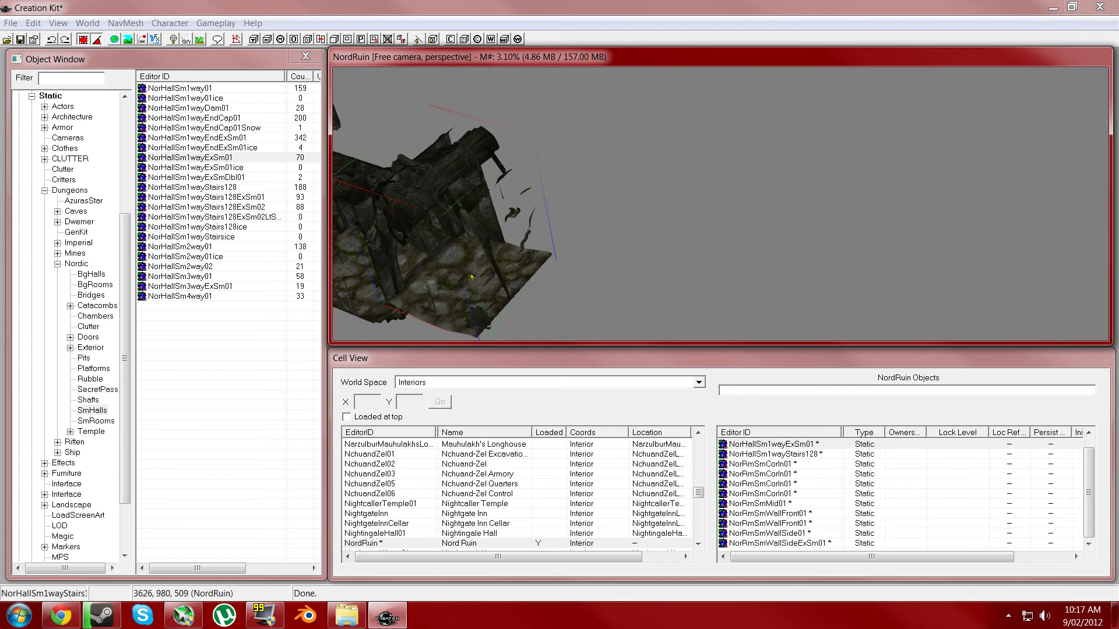
left_click_drag(433, 171, 487, 190)
mouse_move(478, 280)
left_mouse_down()
mouse_move(460, 317)
mouse_move(477, 281)
left_mouse_up()
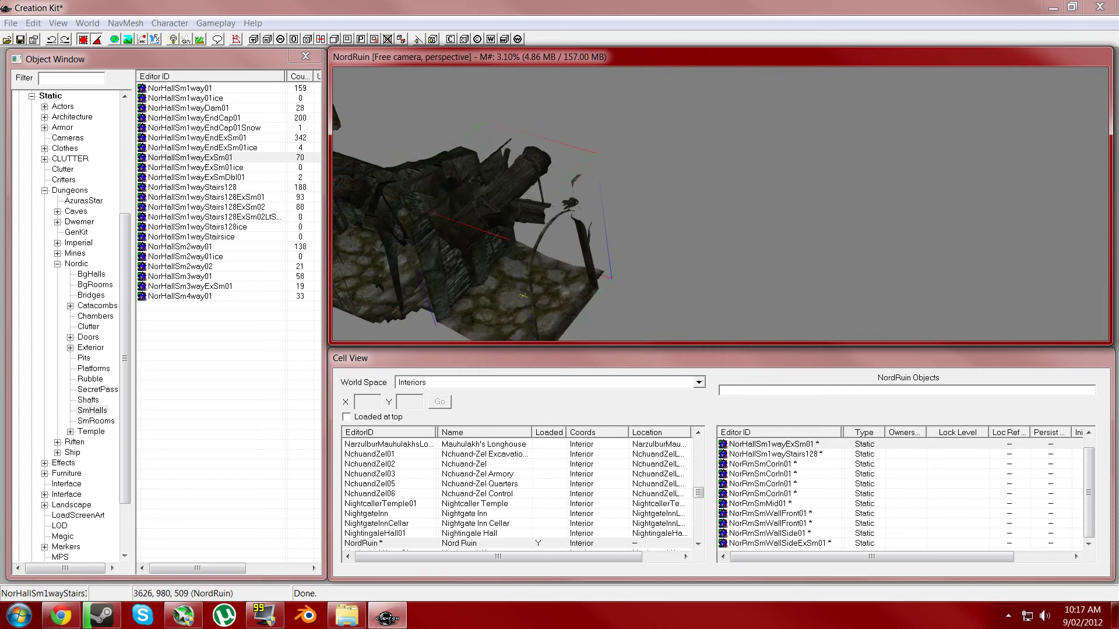
right_click_drag(490, 319, 487, 320)
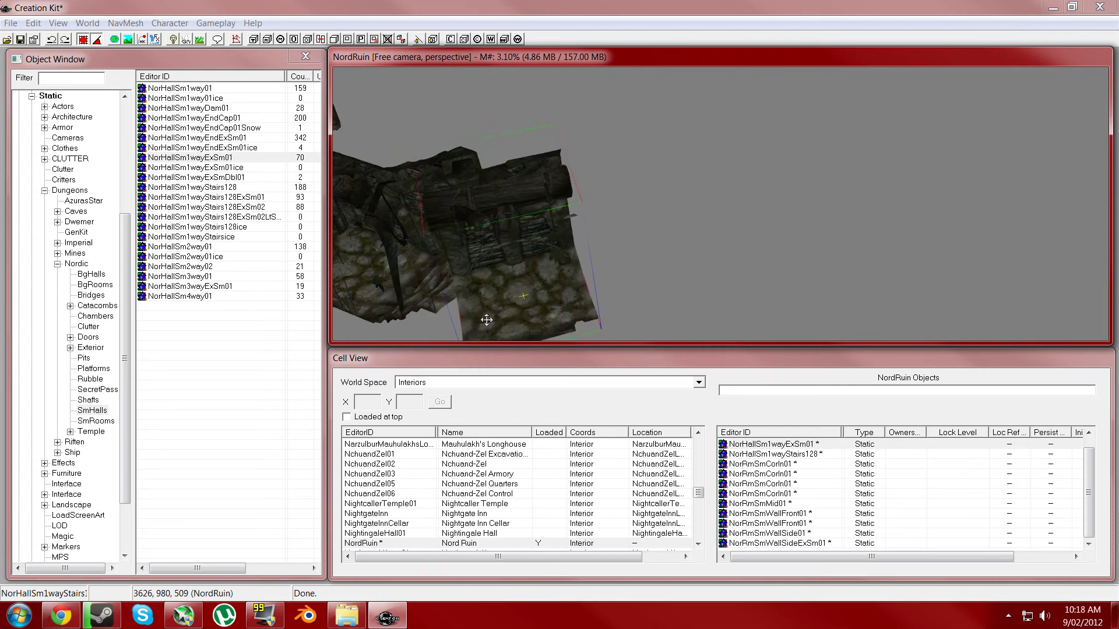
key("Delete")
Look through the small hall statics and add a second NorHallSm1wayEndExSm01 piece near the far end of the stairs.
left_click(264, 158)
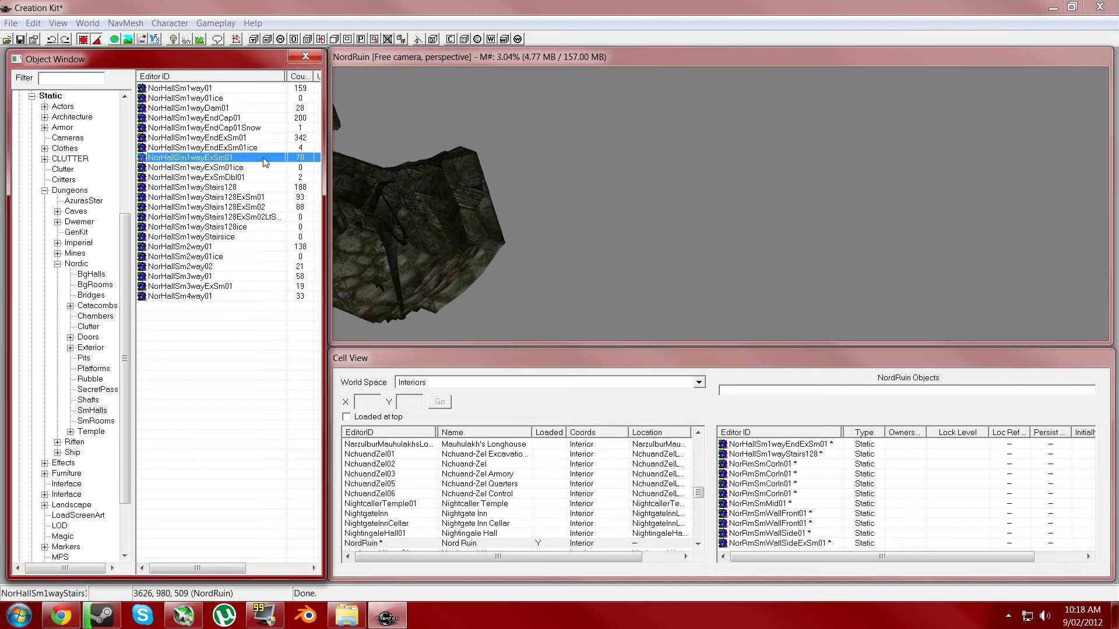
left_click(254, 177)
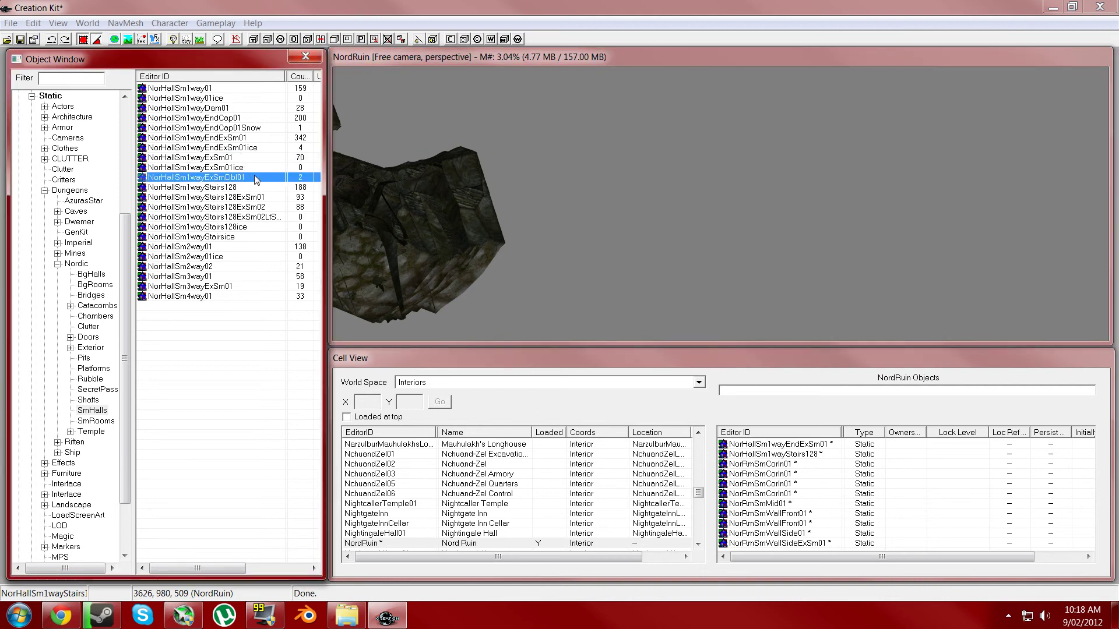
left_click(257, 198)
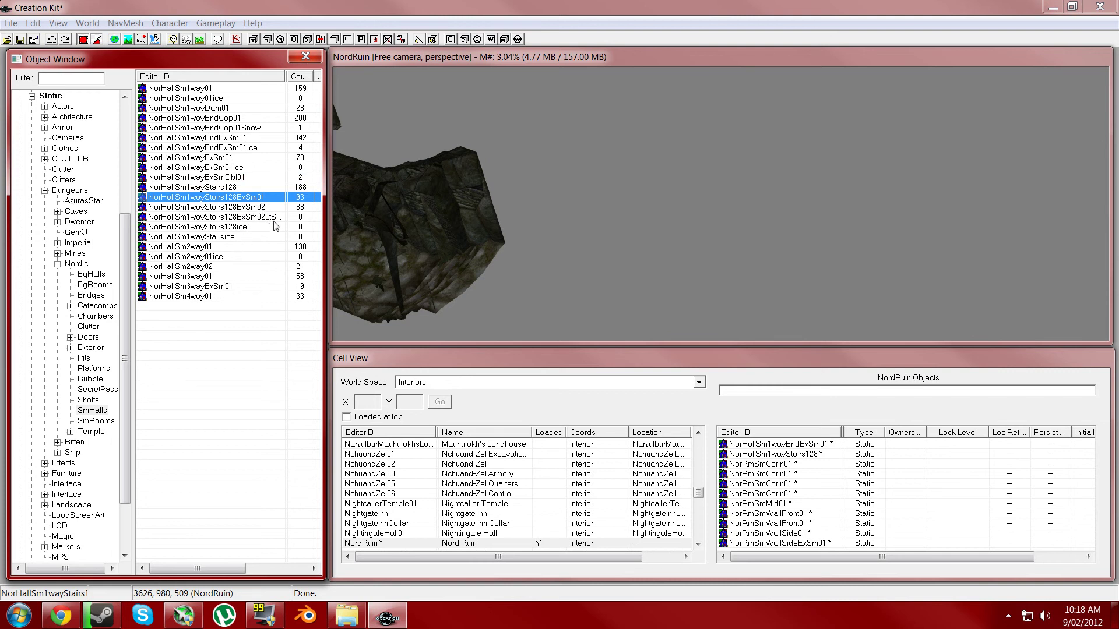
left_click(223, 158)
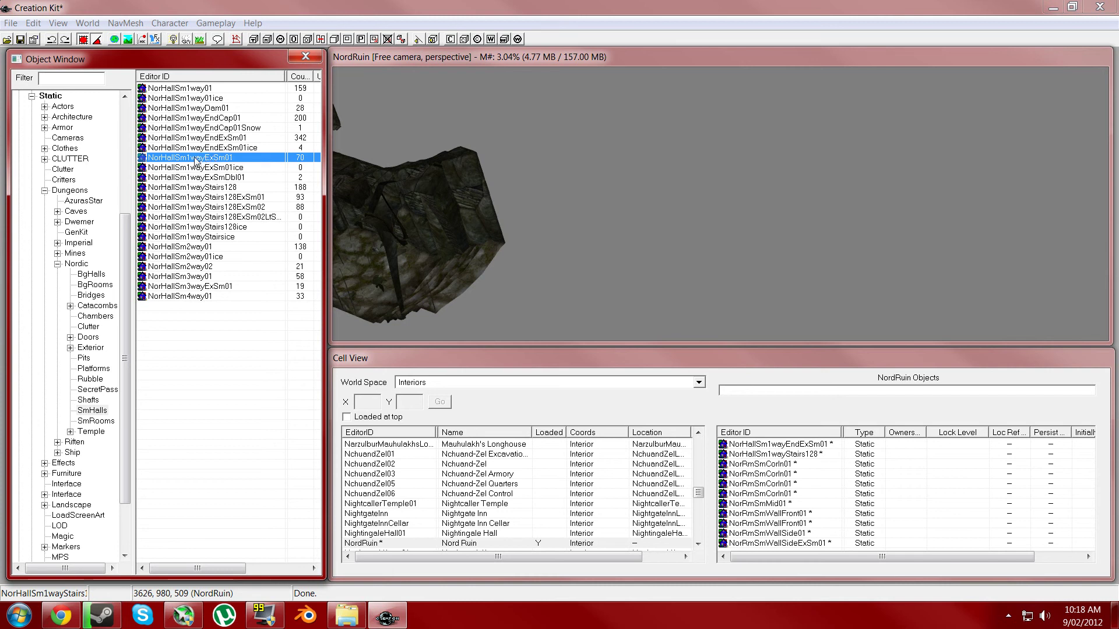
left_click(217, 138)
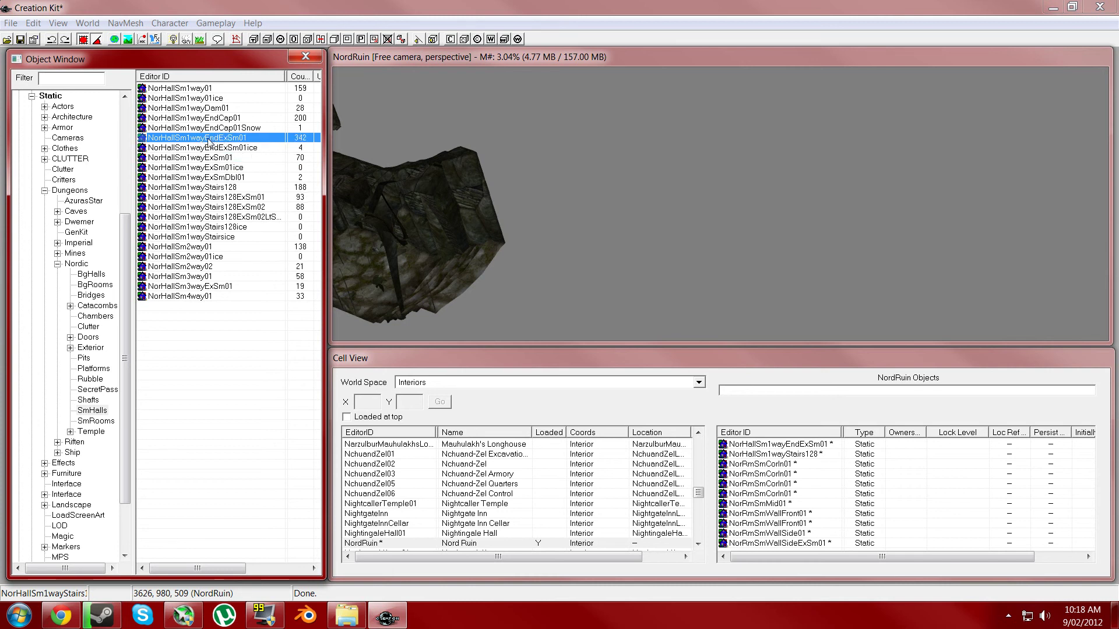
left_click_drag(208, 141, 571, 311)
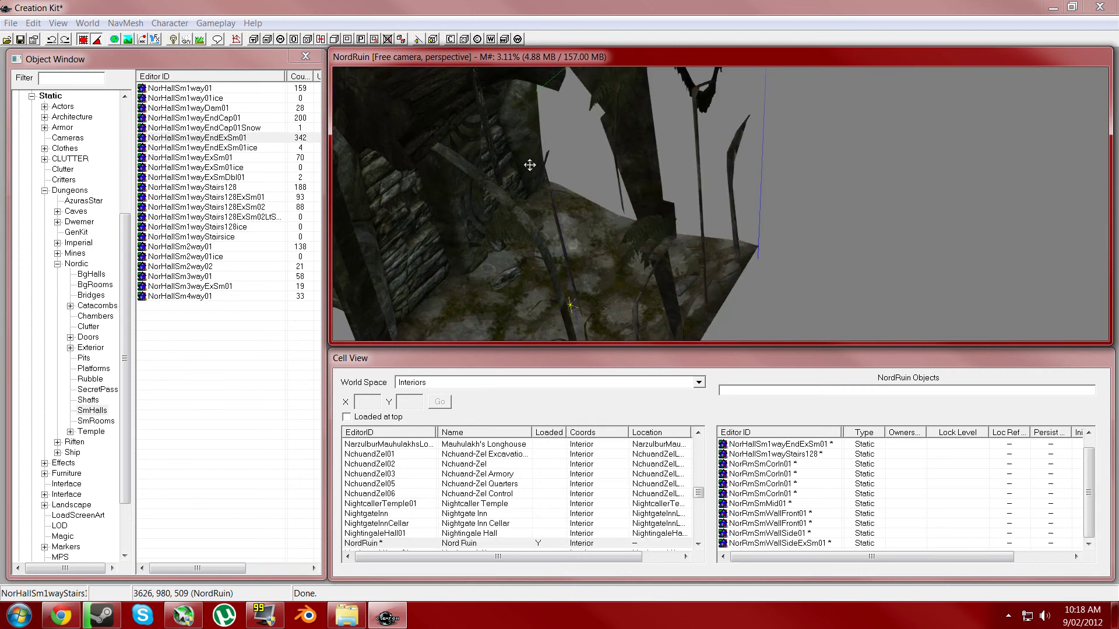
Move and rotate the second NorHallSm1wayEndExSm01 piece to line it up with the far end of the stairs.
middle_click_drag(519, 176, 519, 330)
middle_click_drag(494, 291, 518, 175)
scroll(518, 174, "down", 2)
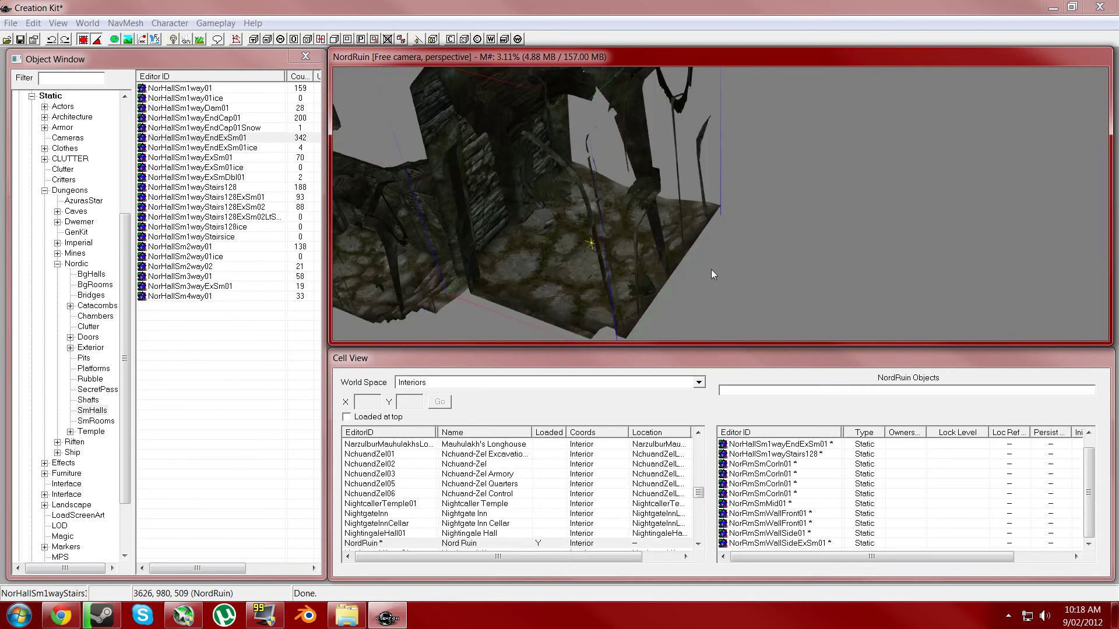
left_click_drag(551, 175, 572, 319)
right_click_drag(572, 318, 617, 245)
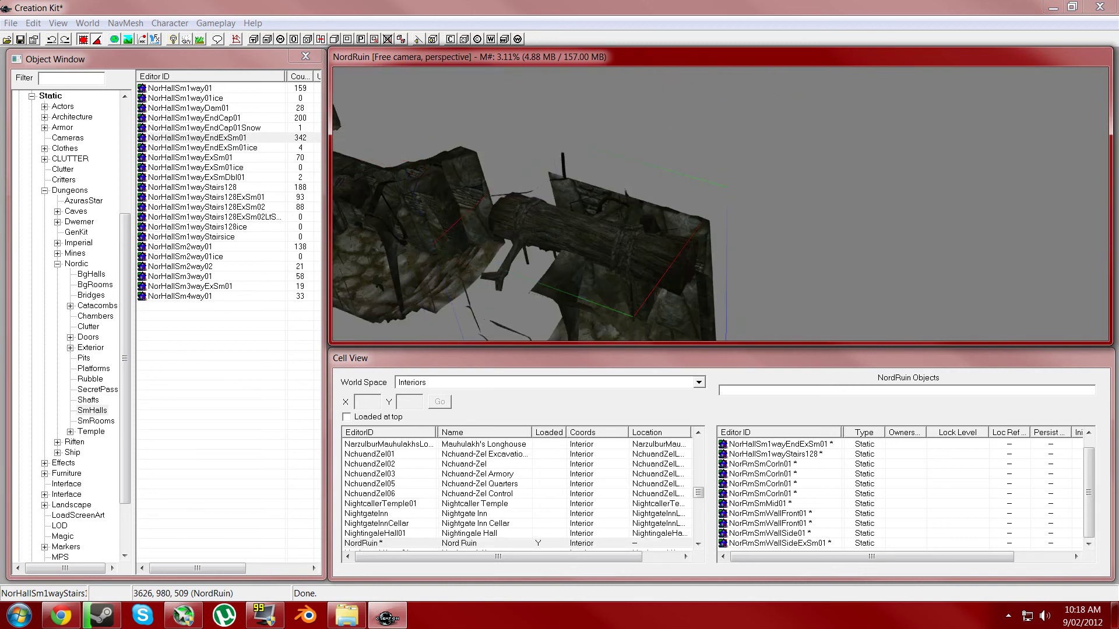
left_click_drag(565, 307, 501, 254)
Examine the join between the stairs and the second end piece, and the overall hallway run from the room.
scroll(494, 275, "up", 3)
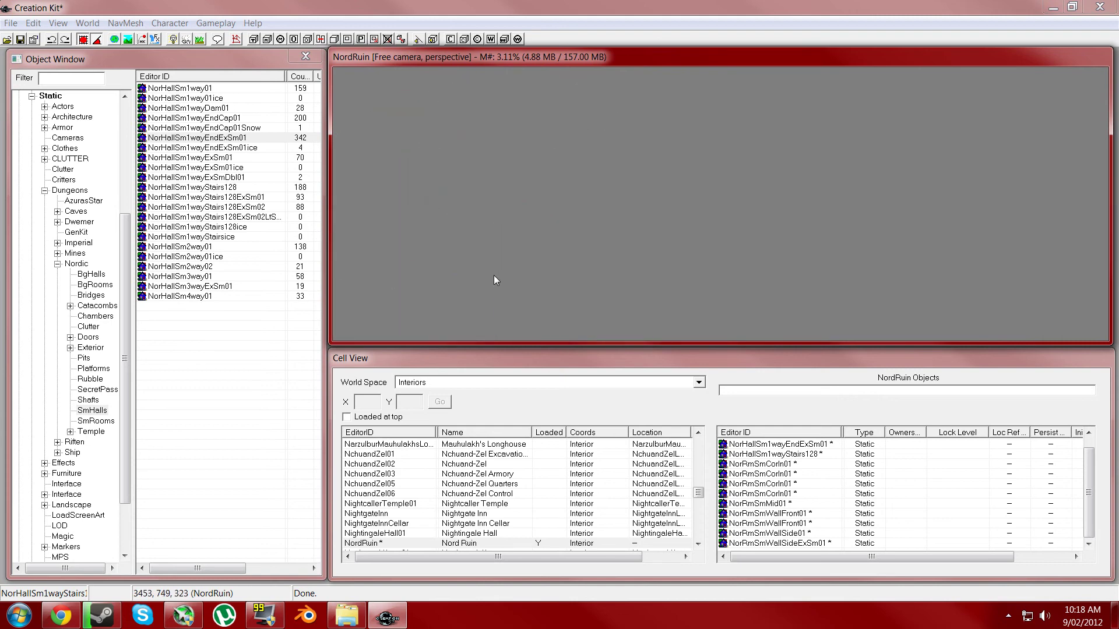
middle_click_drag(494, 275, 469, 298, "shift")
middle_click_drag(659, 316, 648, 259, "shift")
scroll(649, 259, "up", 3)
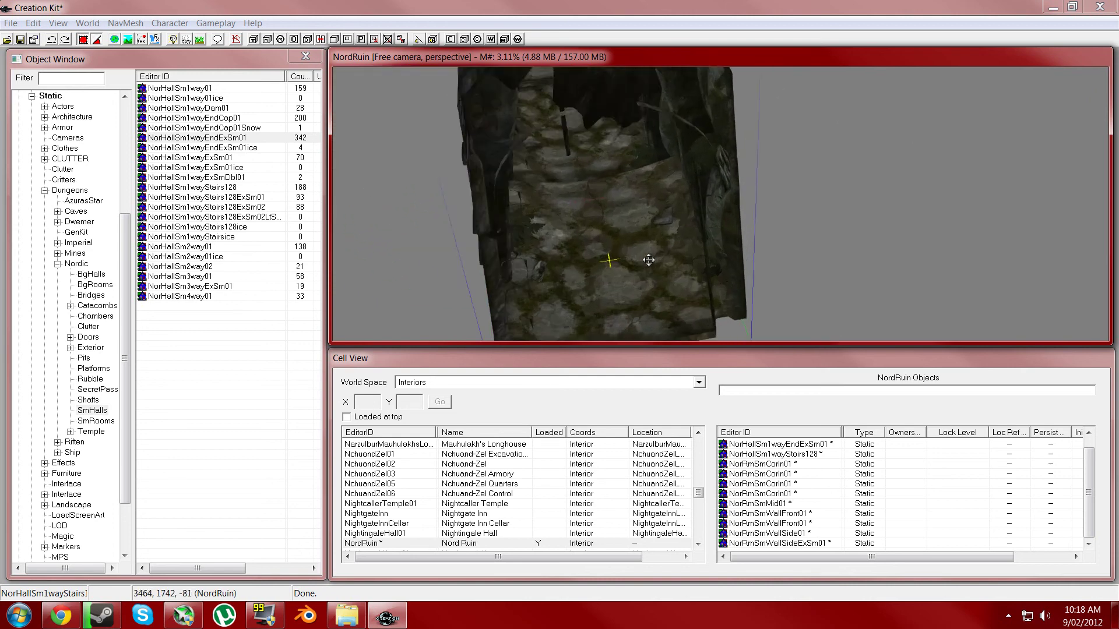
scroll(648, 260, "up", 3)
middle_click_drag(604, 194, 459, 176, "shift")
scroll(601, 188, "down", 5)
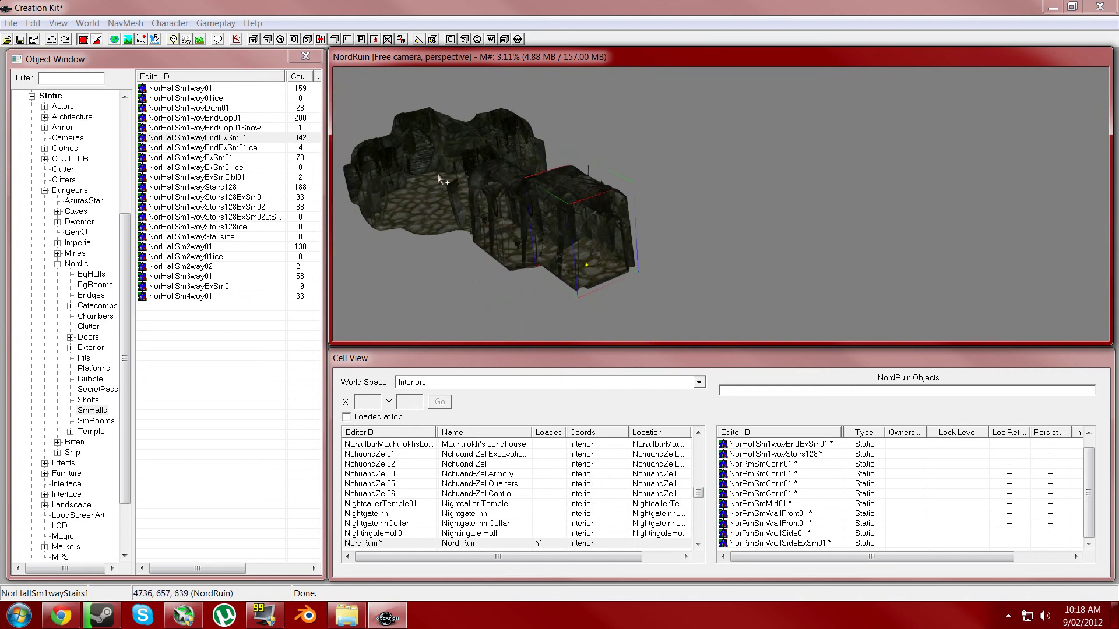